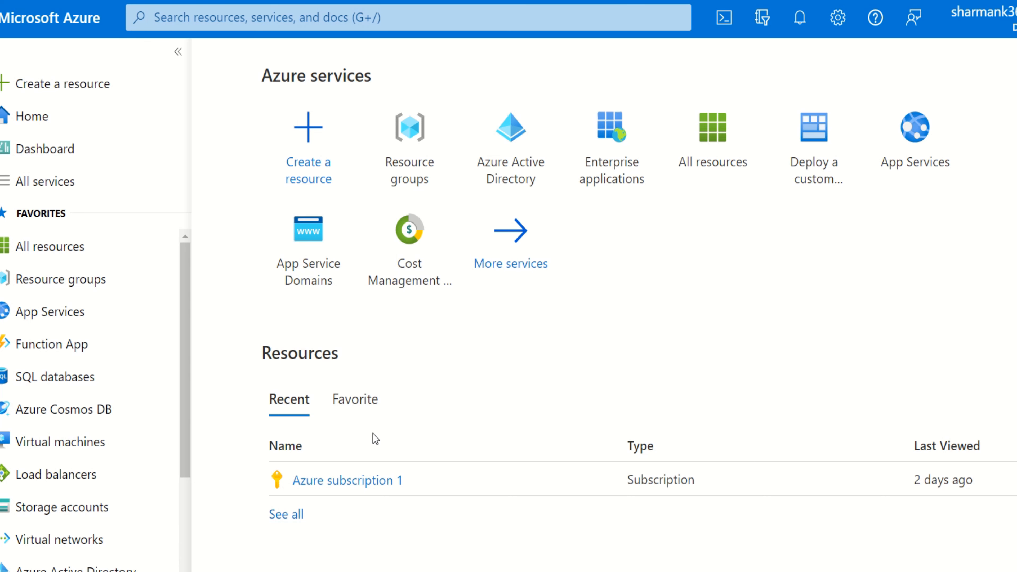
Step: Open the Function App service and start creating a new function app
scroll(360, 436, "down", 5)
scroll(377, 370, "up", 5)
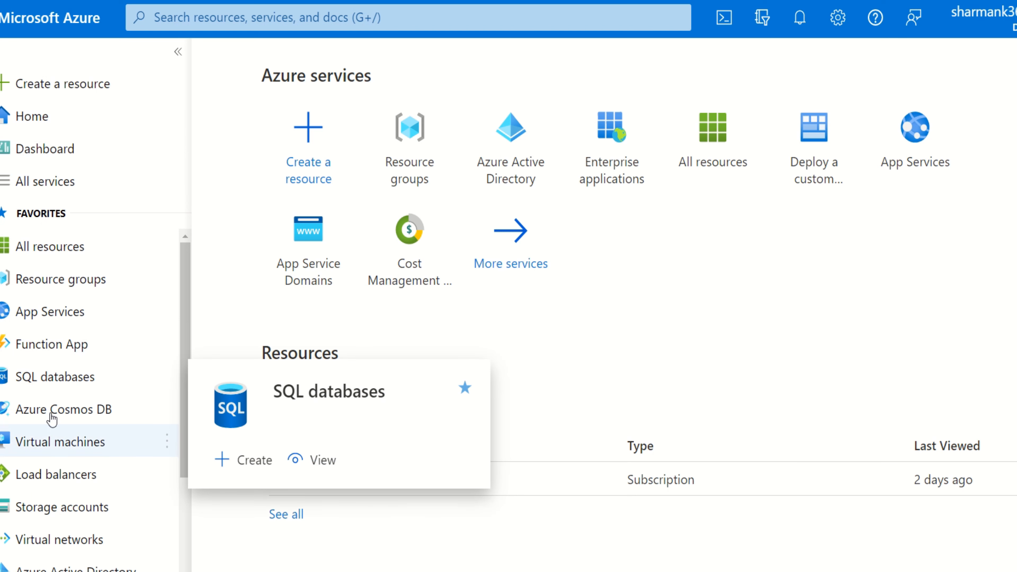
mouse_move(71, 352)
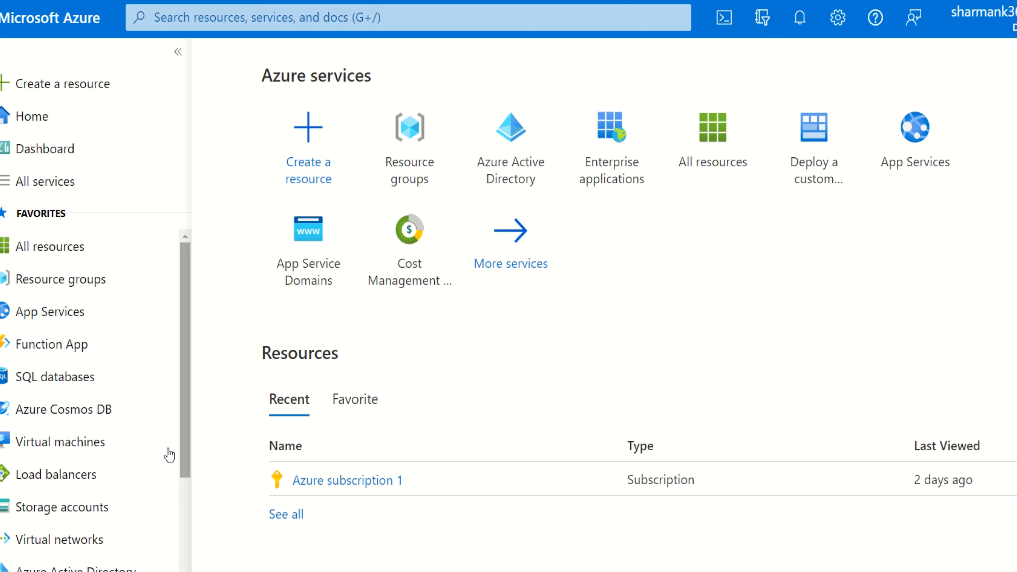
left_click(69, 350)
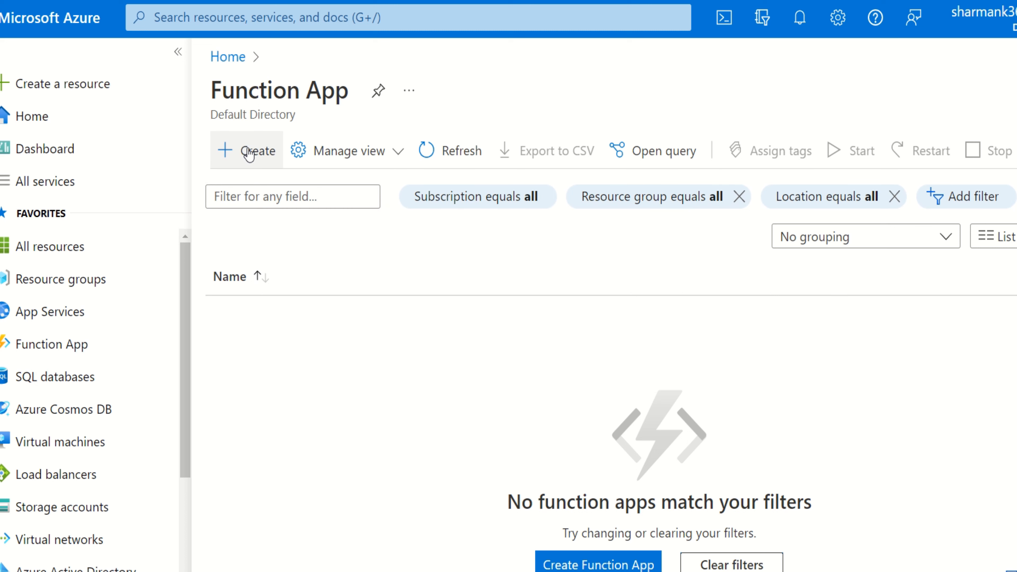
left_click(256, 164)
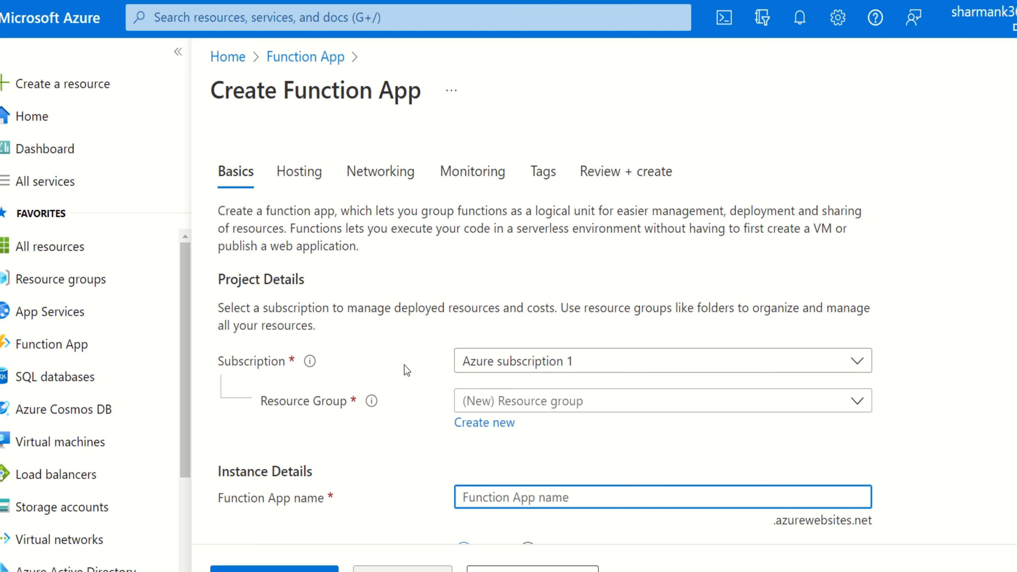
Step: Check which existing resource groups are available for the function app
scroll(404, 365, "down", 2)
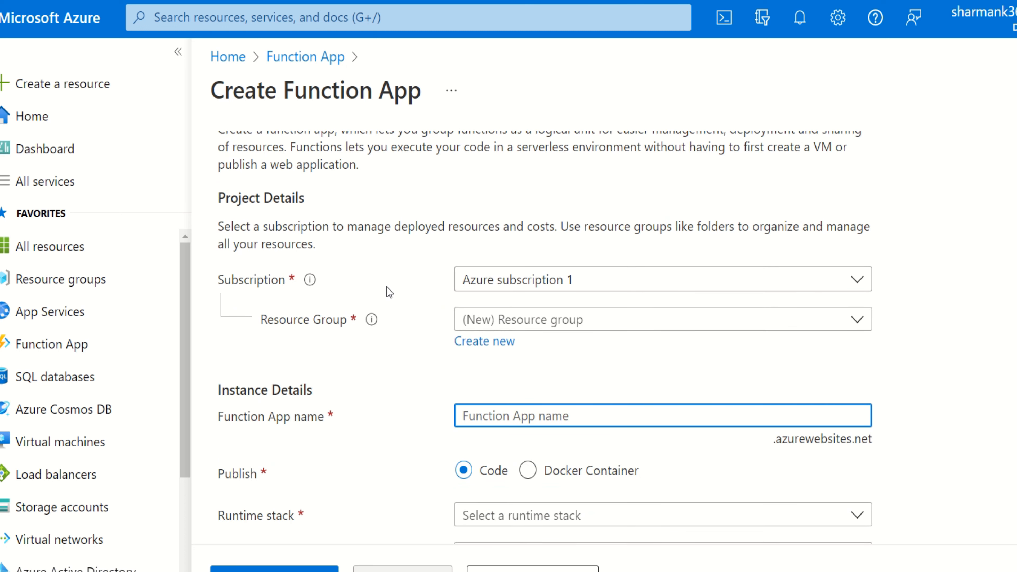
scroll(384, 291, "down", 4)
left_click(741, 162)
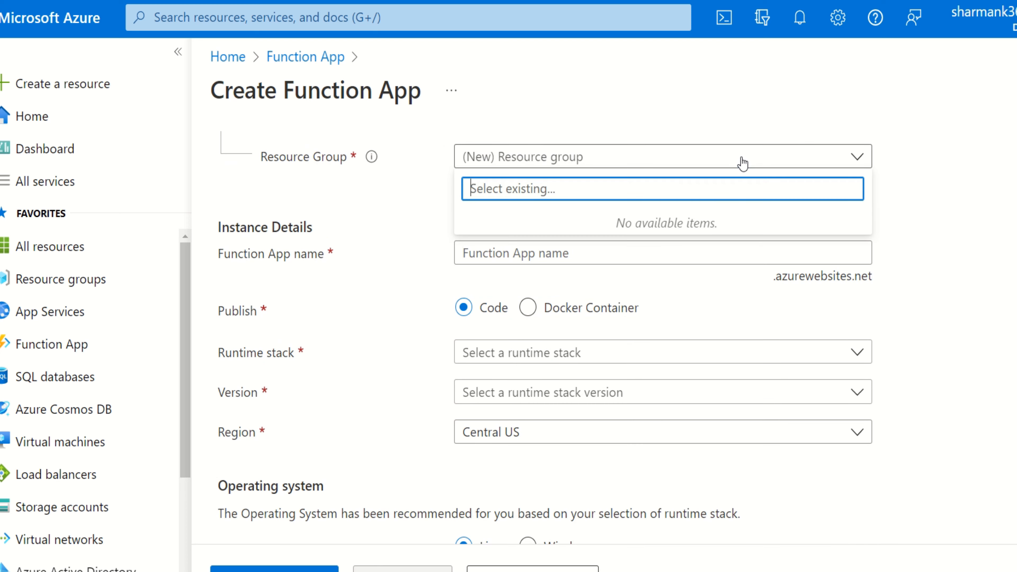
left_click(381, 183)
scroll(393, 291, "up", 2)
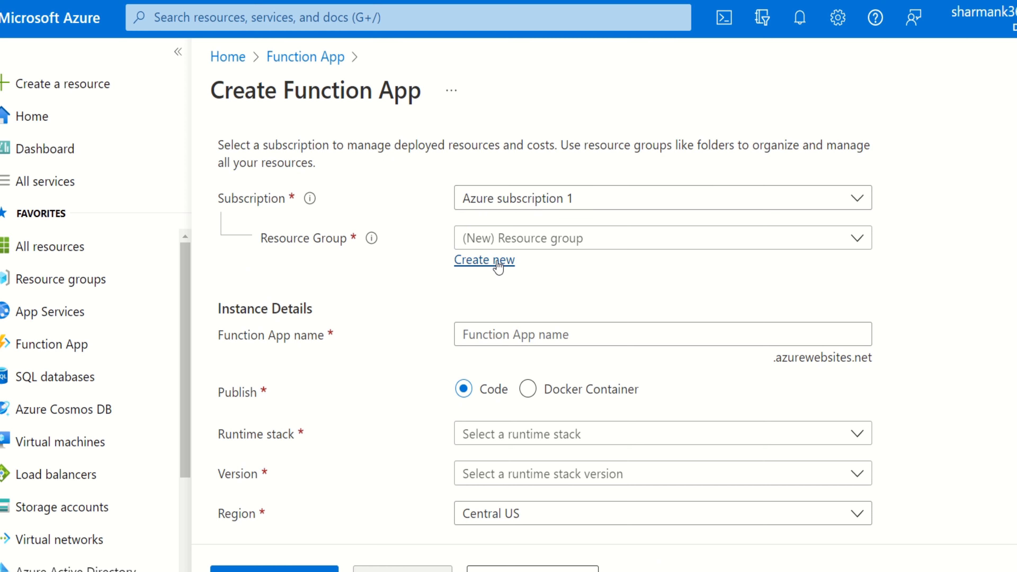
Step: Create a new resource group named Techoftheday204 for the function app
left_click(549, 243)
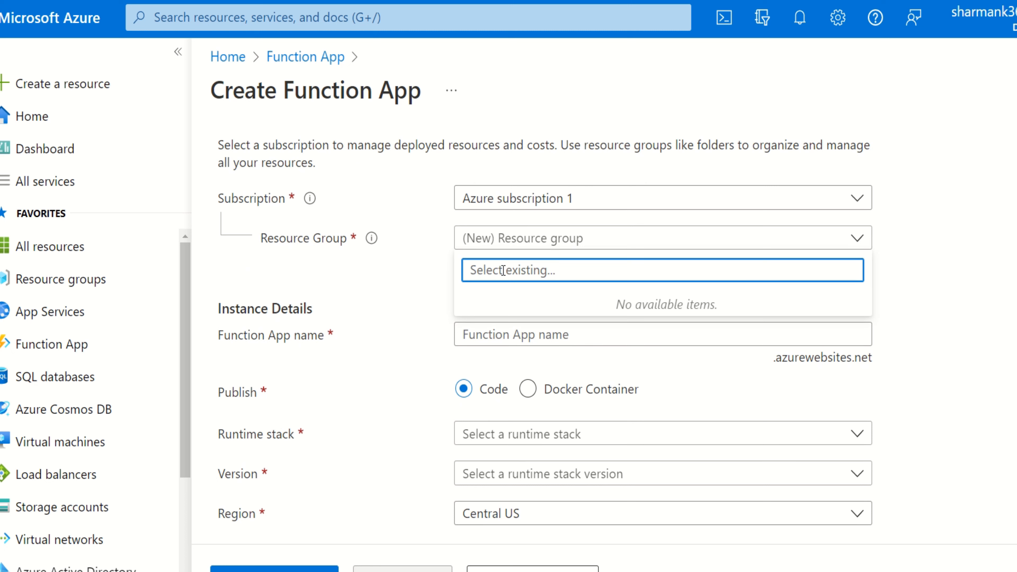
type("Techo")
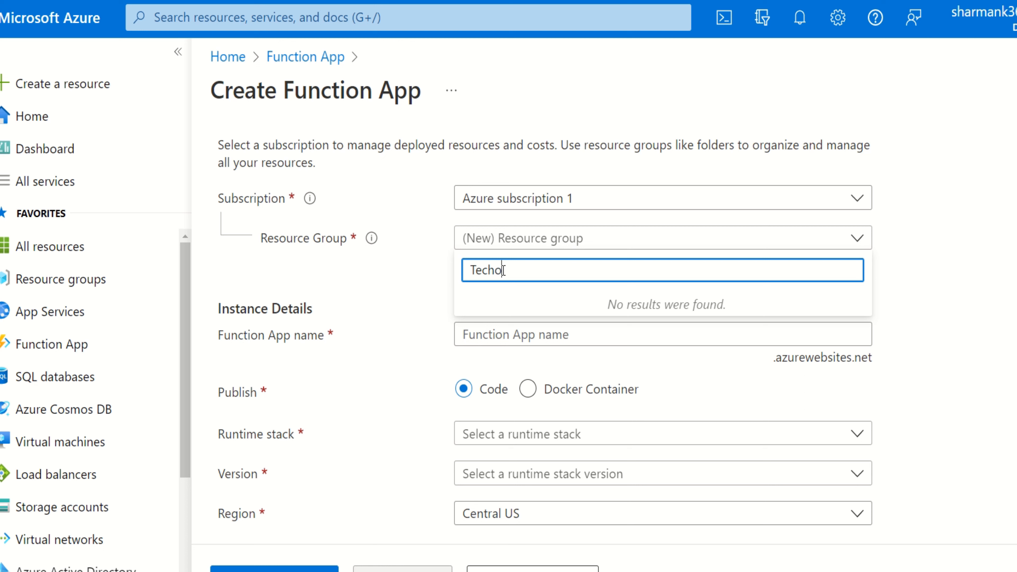
type("ftheday204")
left_click_drag(569, 270, 443, 268)
key("ctrl+c")
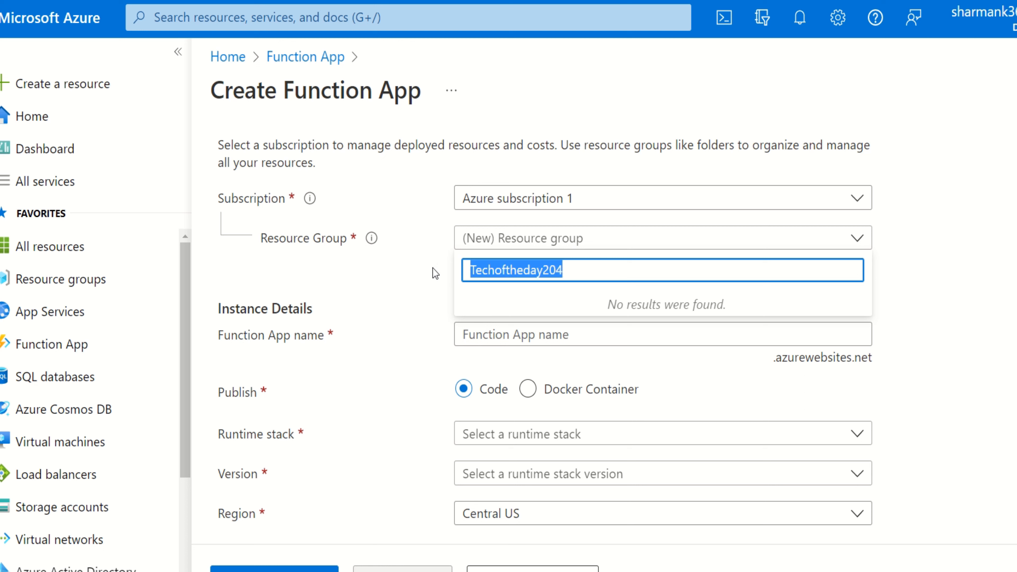
left_click(411, 267)
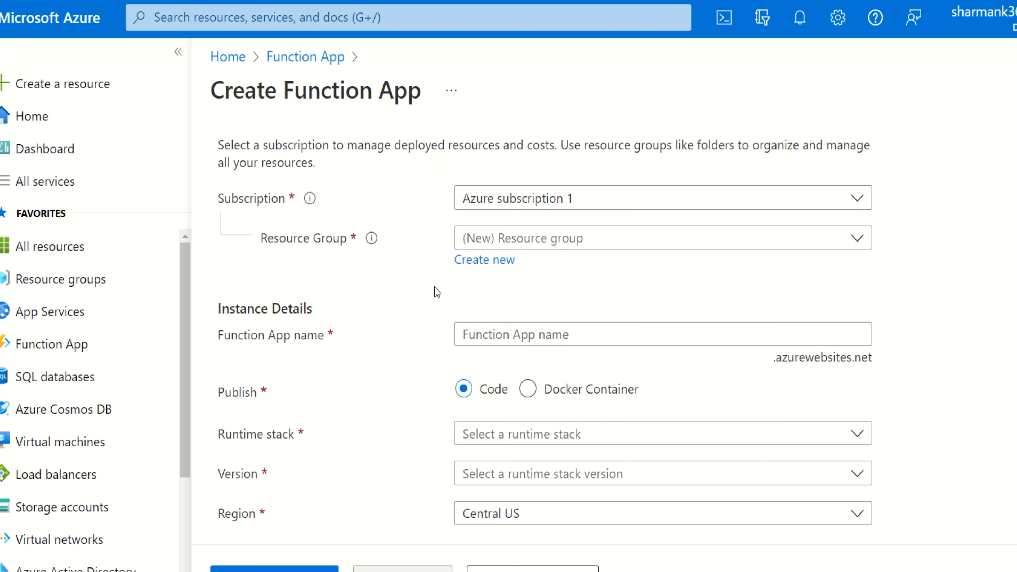
left_click(484, 259)
left_click(556, 396)
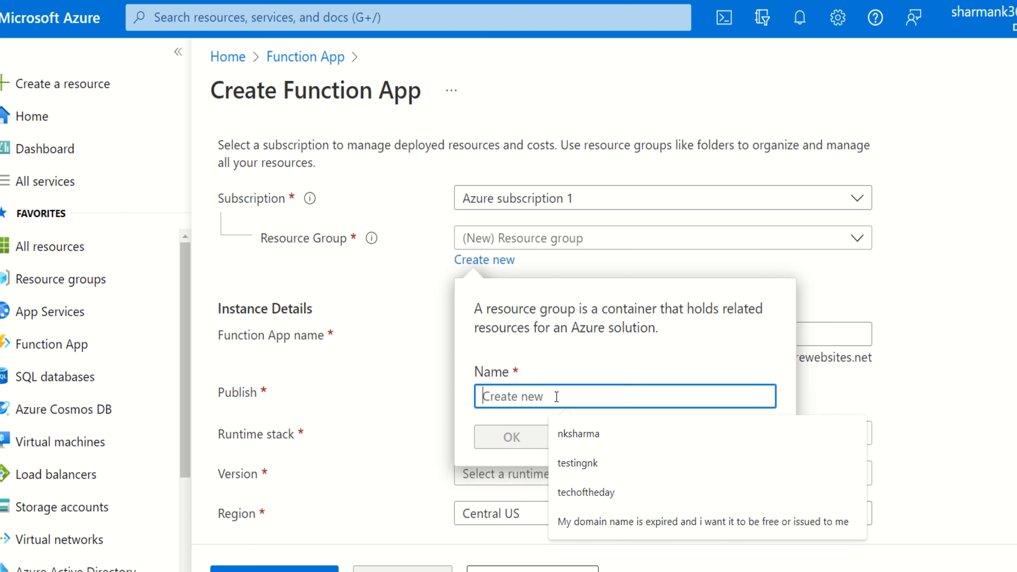
key("ctrl+v")
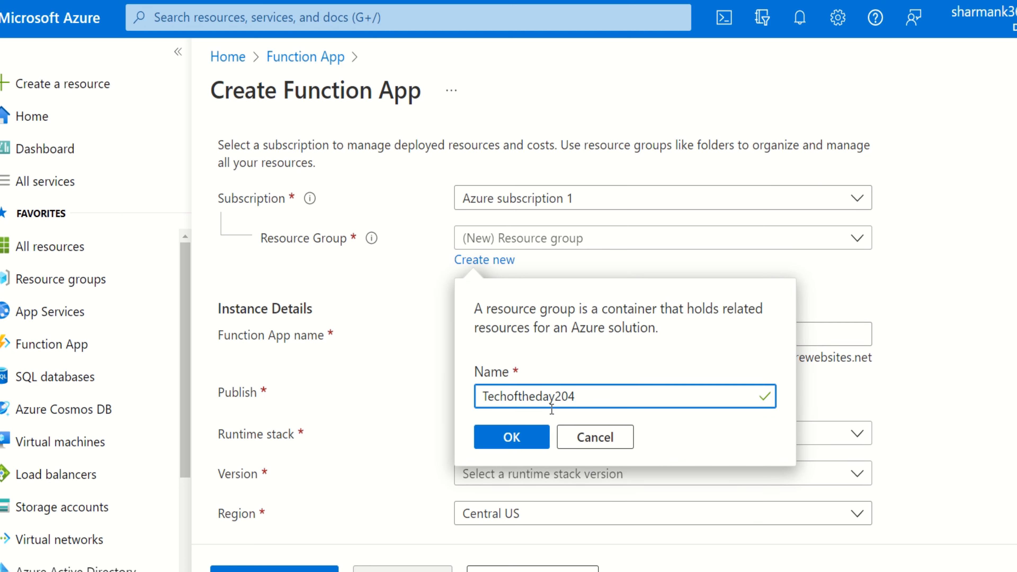
left_click(513, 439)
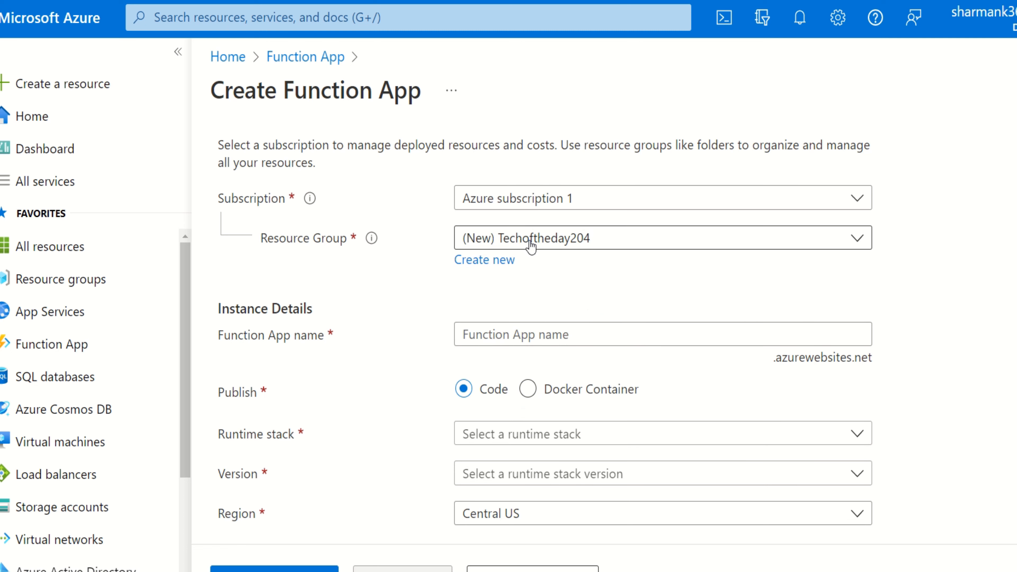
Step: Set the function app name to techoftheday
scroll(478, 301, "down", 2)
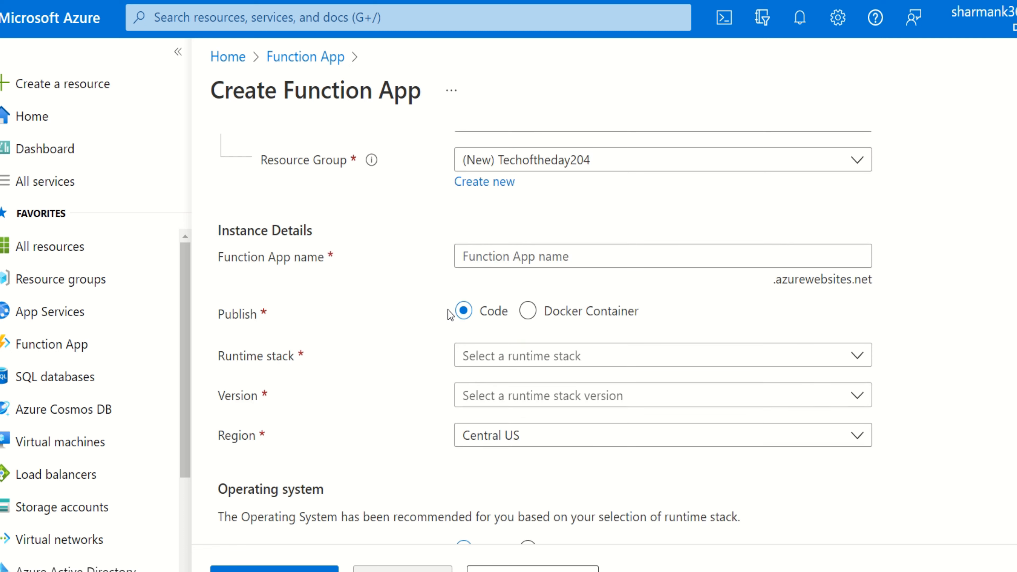
left_click(514, 254)
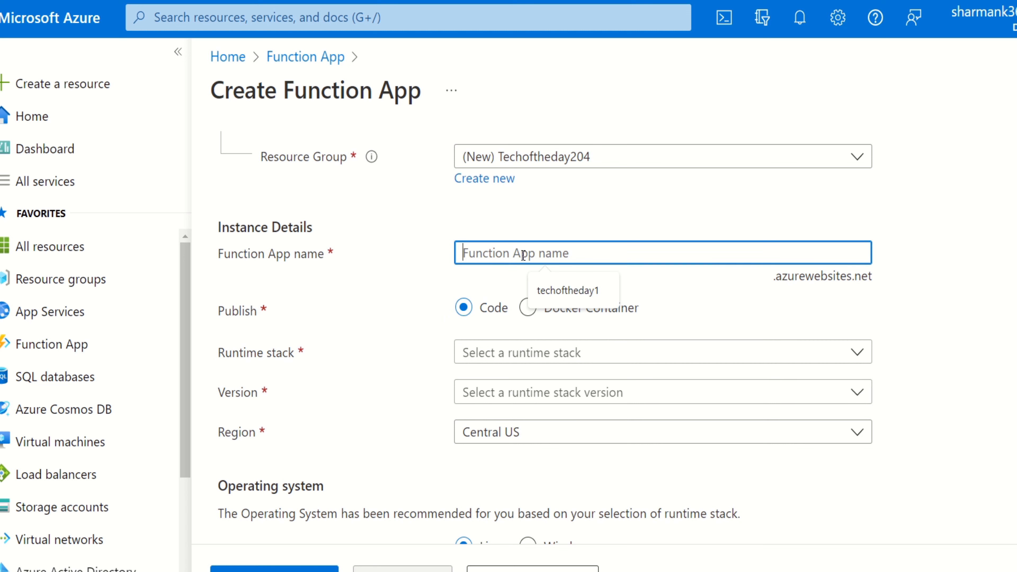
left_click(580, 292)
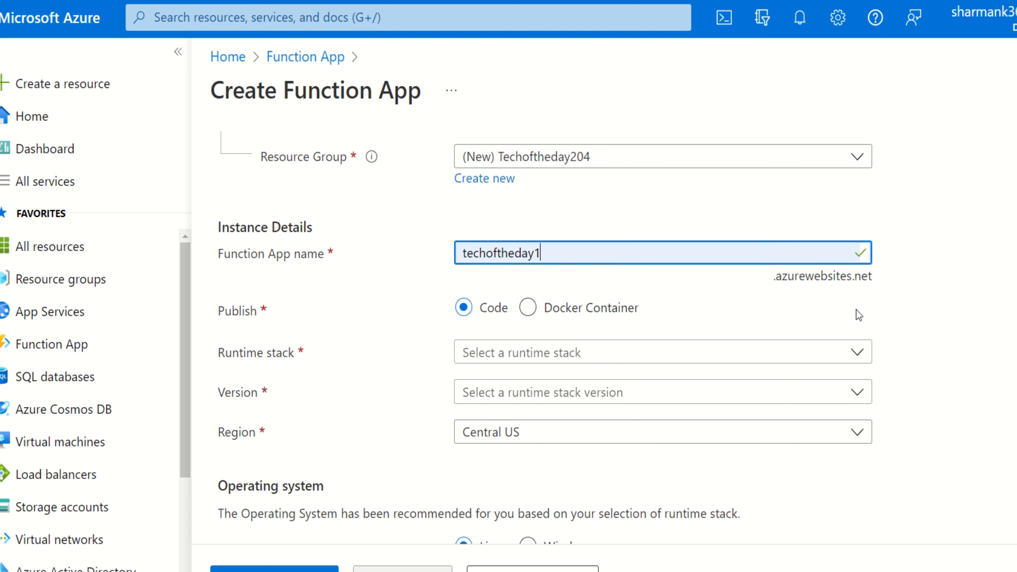
left_click(973, 267)
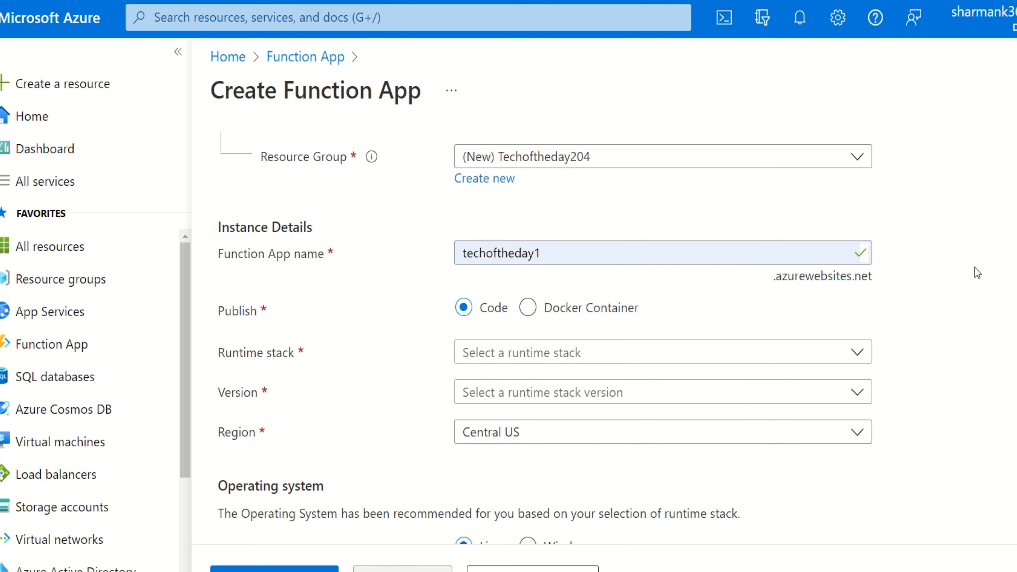
left_click(554, 252)
key("BackSpace")
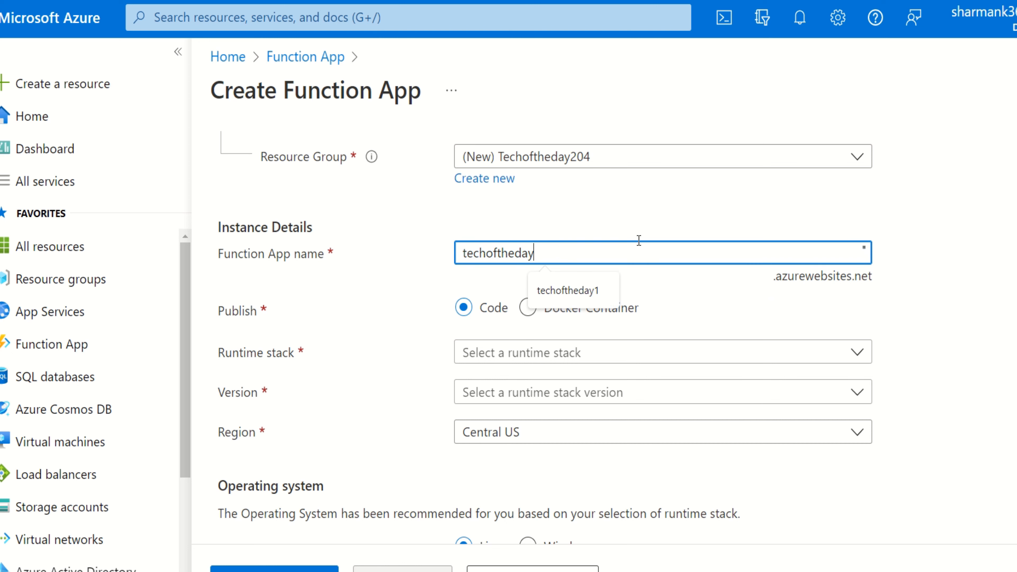
left_click(946, 280)
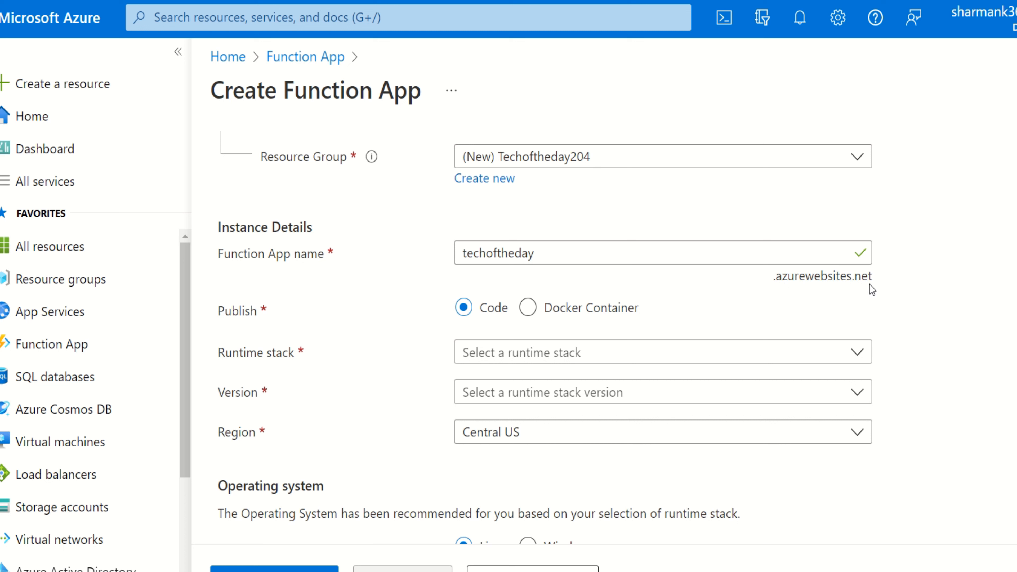
Step: Examine the function app name together with its .azurewebsites.net domain suffix
mouse_move(873, 277)
left_mouse_down()
mouse_move(801, 277)
mouse_move(891, 285)
left_mouse_up()
double_click(499, 261)
left_click(378, 269)
left_click_drag(777, 280, 877, 278)
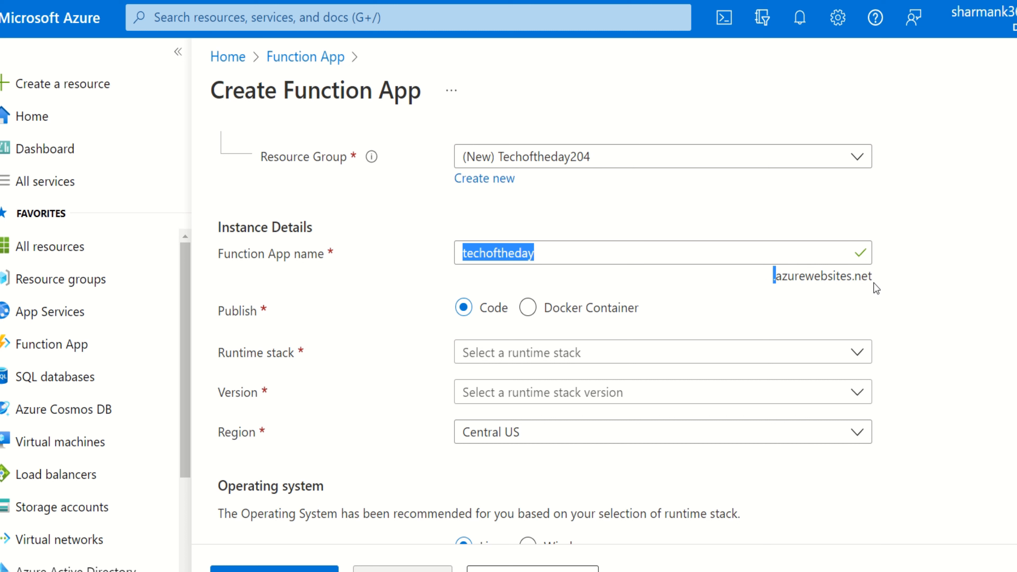
left_click(492, 257)
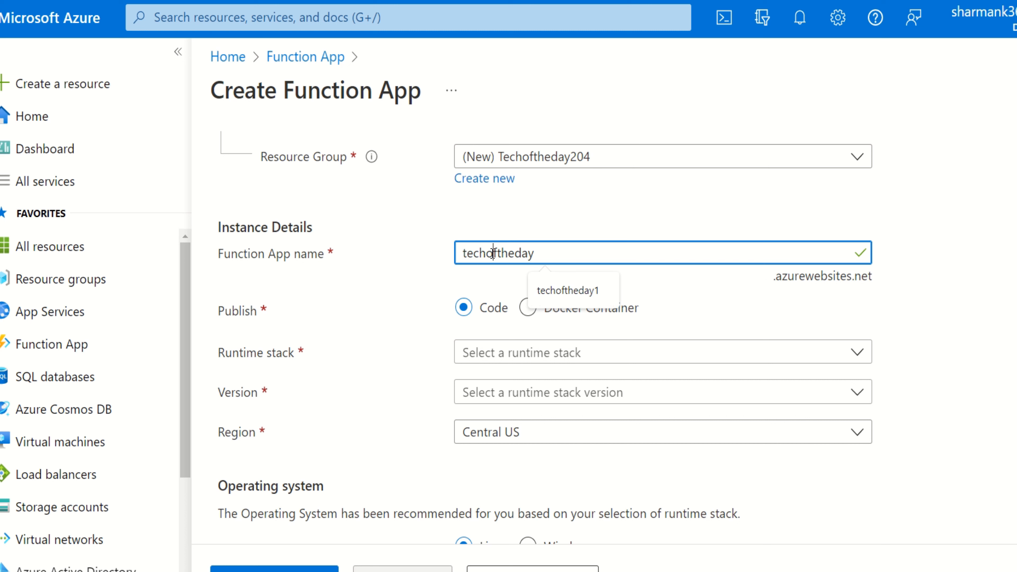
double_click(535, 256)
left_click(785, 292)
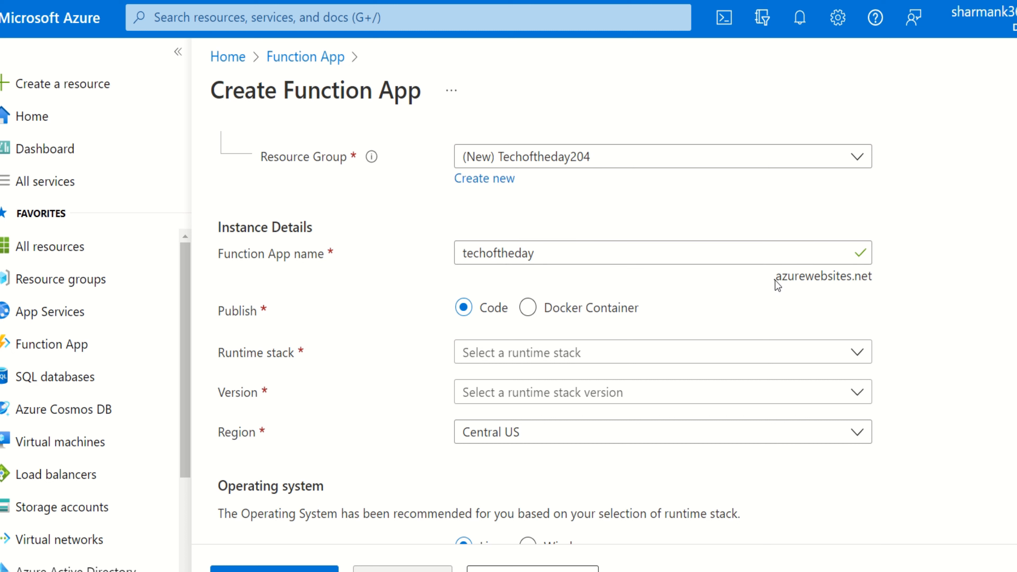
left_click_drag(811, 280, 871, 278)
left_click(911, 293)
Step: Try the Docker Container publish option and review the region, operating system and plan settings it offers
scroll(409, 307, "down", 2)
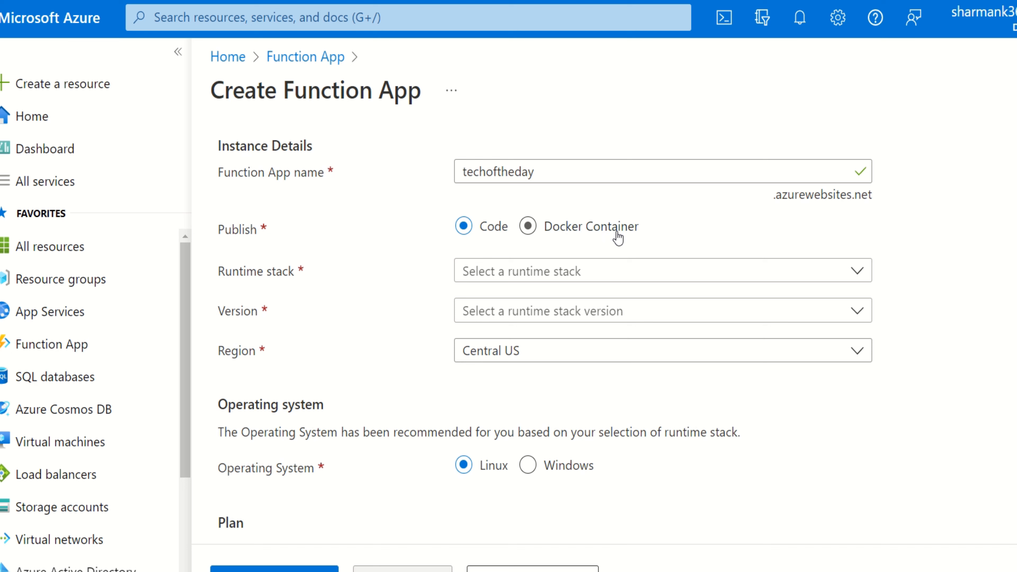
left_click(557, 237)
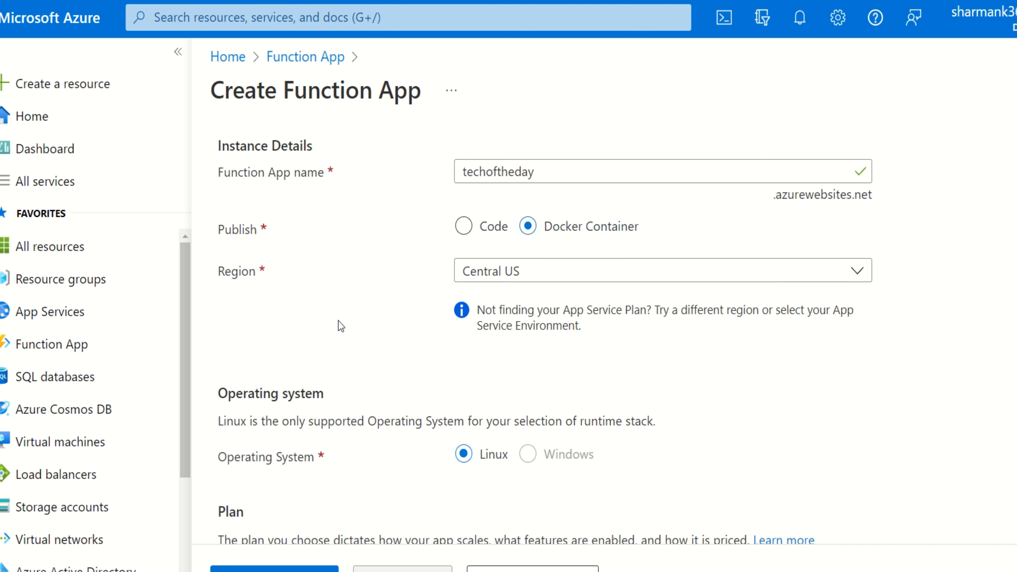
scroll(341, 310, "down", 2)
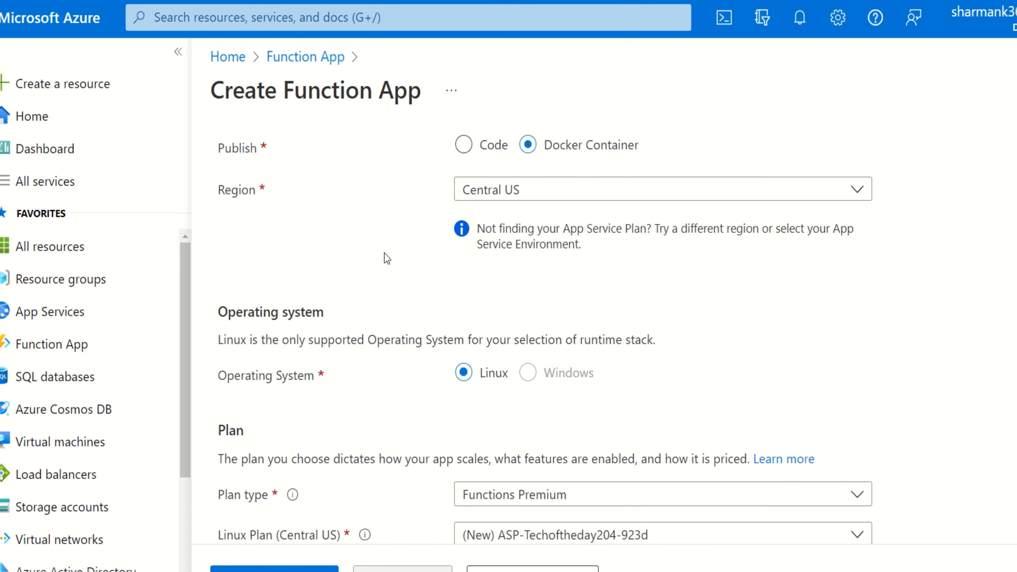
scroll(384, 256, "down", 2)
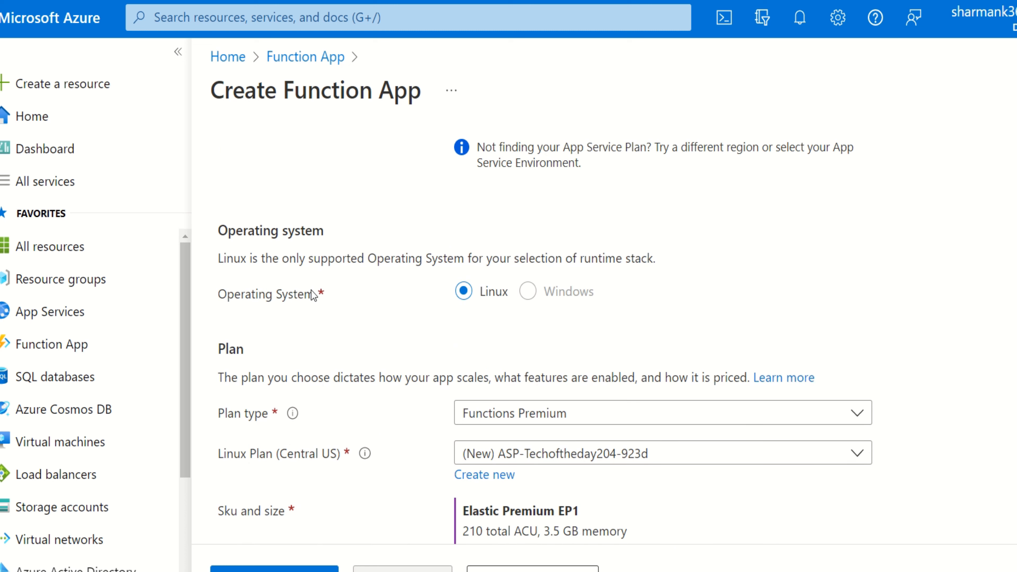
scroll(554, 357, "down", 2)
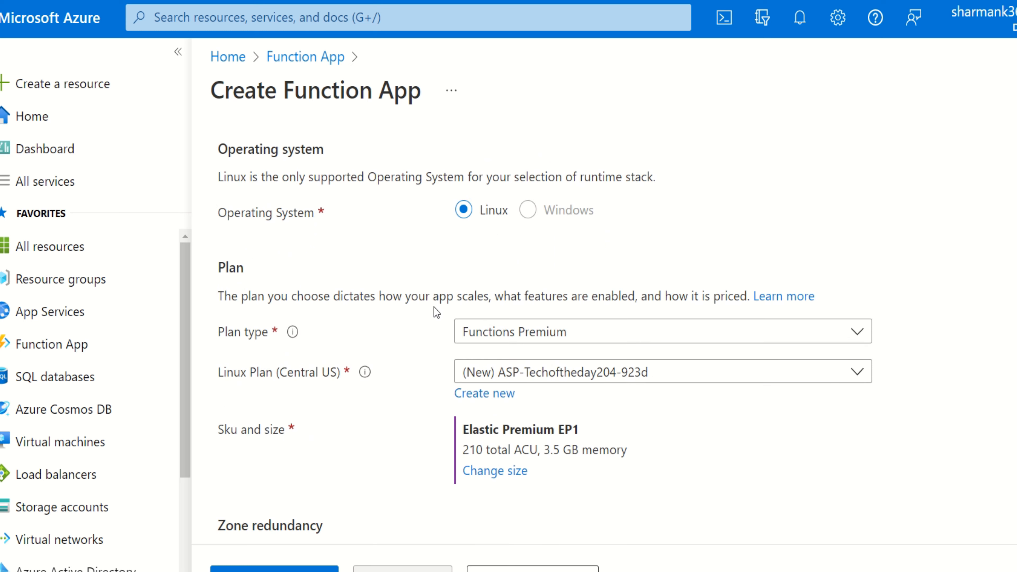
scroll(436, 312, "up", 10)
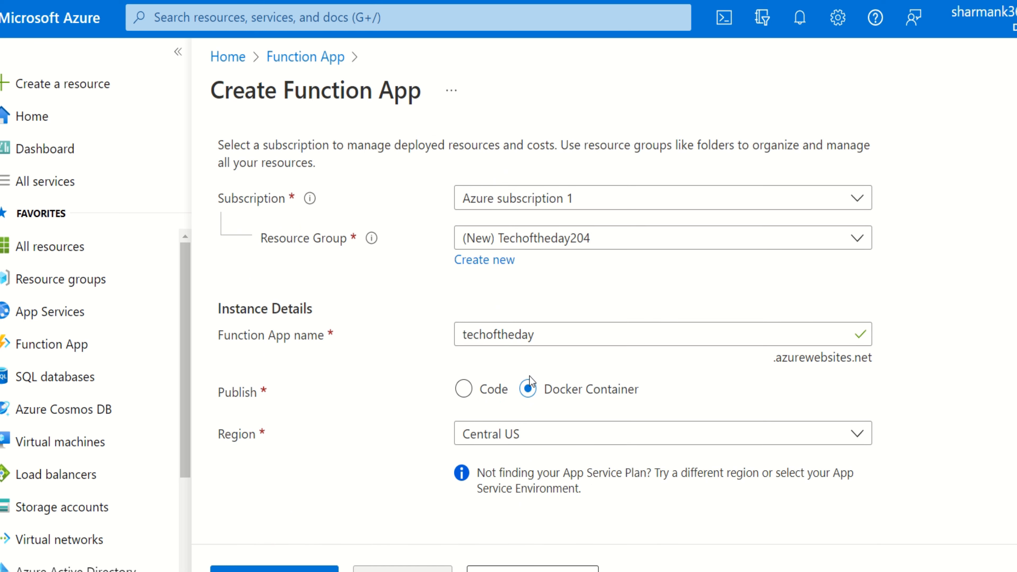
Step: Return the publish option to Code and compare its instance fields with those for Docker Container
left_click(486, 389)
scroll(412, 373, "down", 4)
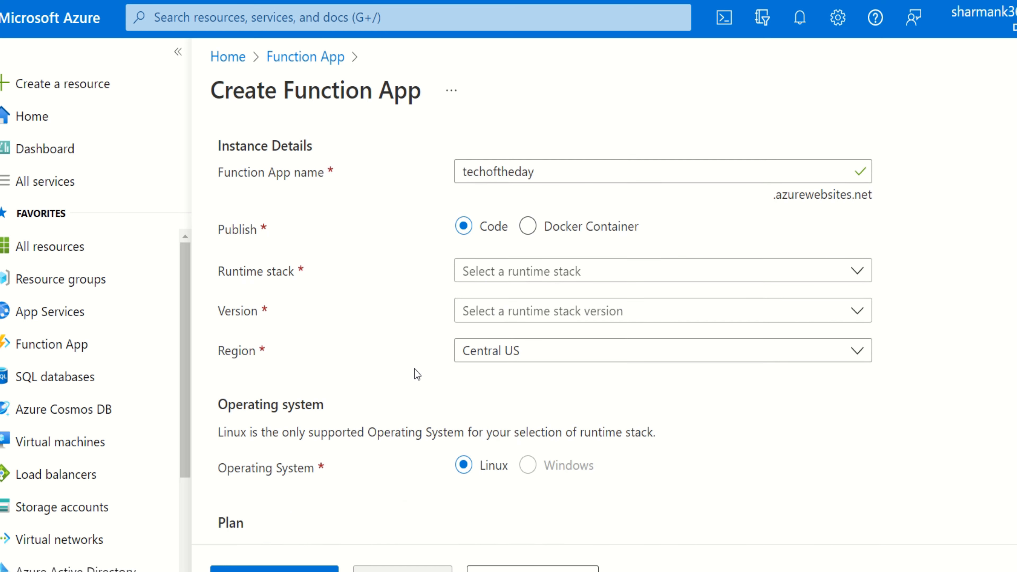
scroll(416, 374, "down", 2)
scroll(324, 313, "up", 2)
scroll(421, 276, "up", 2)
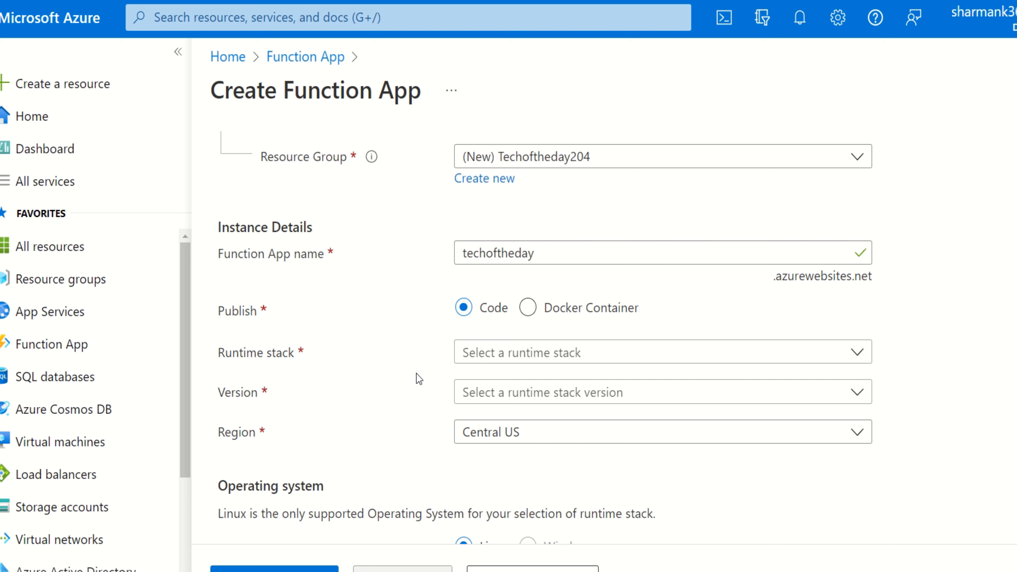
left_click(528, 317)
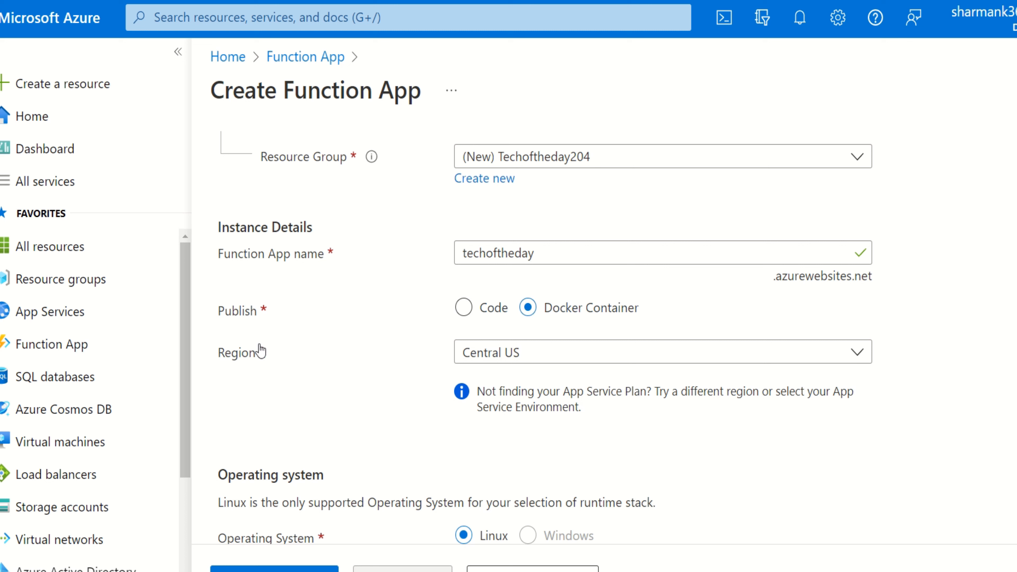
left_click(463, 307)
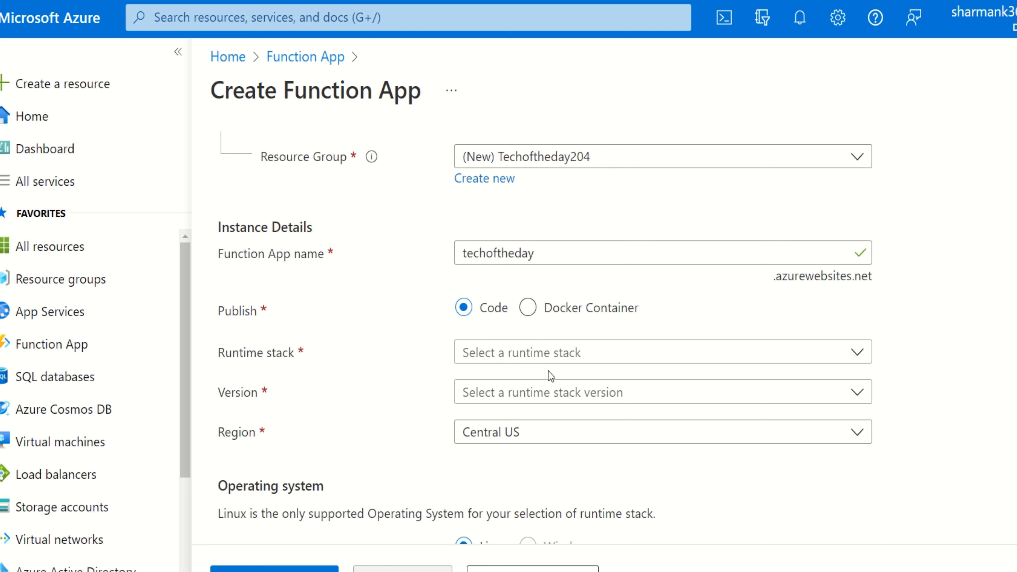
Step: Set the runtime stack to .NET with version 6 and check which other versions are offered
left_click(580, 355)
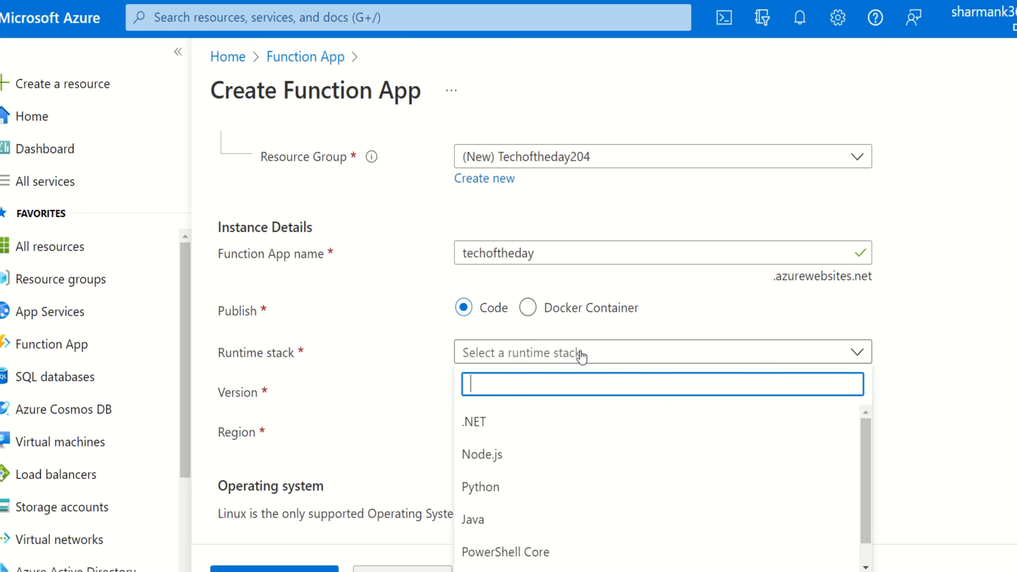
scroll(581, 356, "down", 2)
left_click(590, 287)
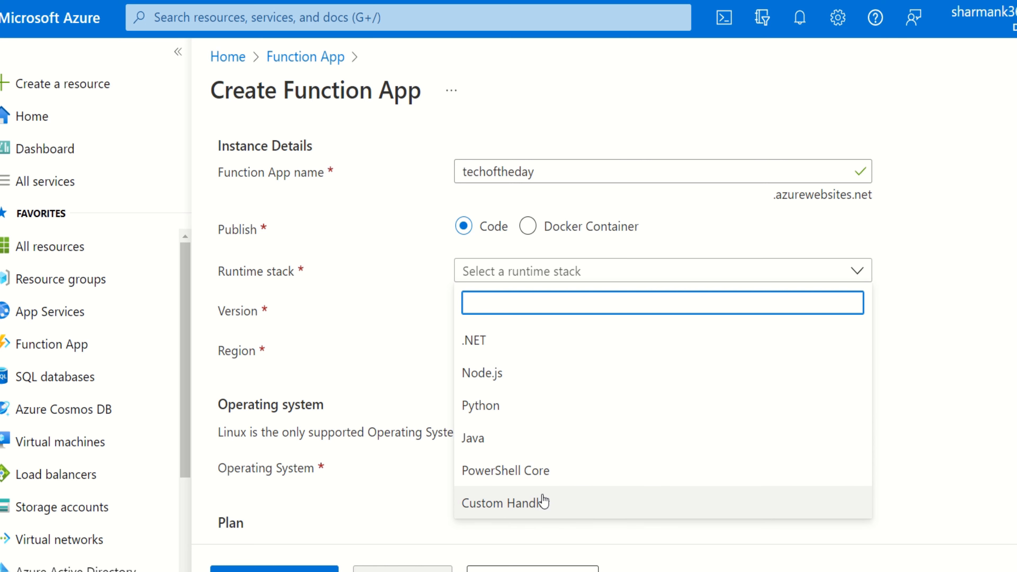
left_click(505, 342)
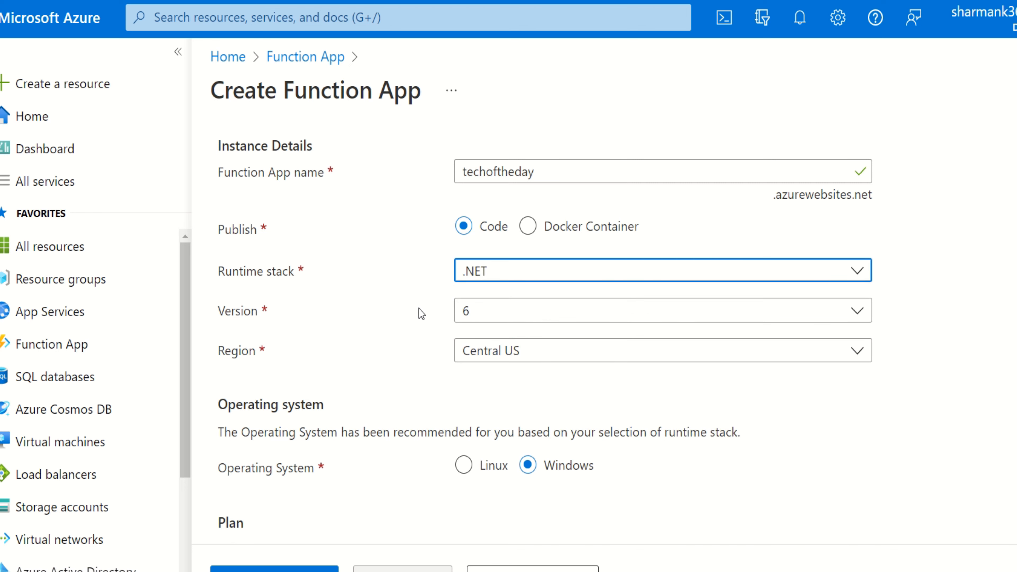
left_click(517, 313)
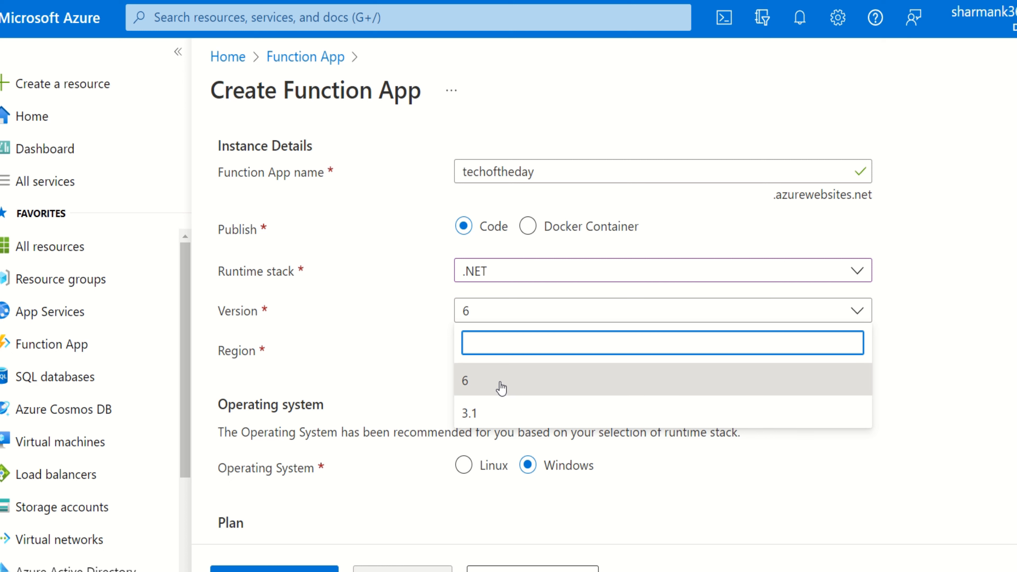
left_click(374, 320)
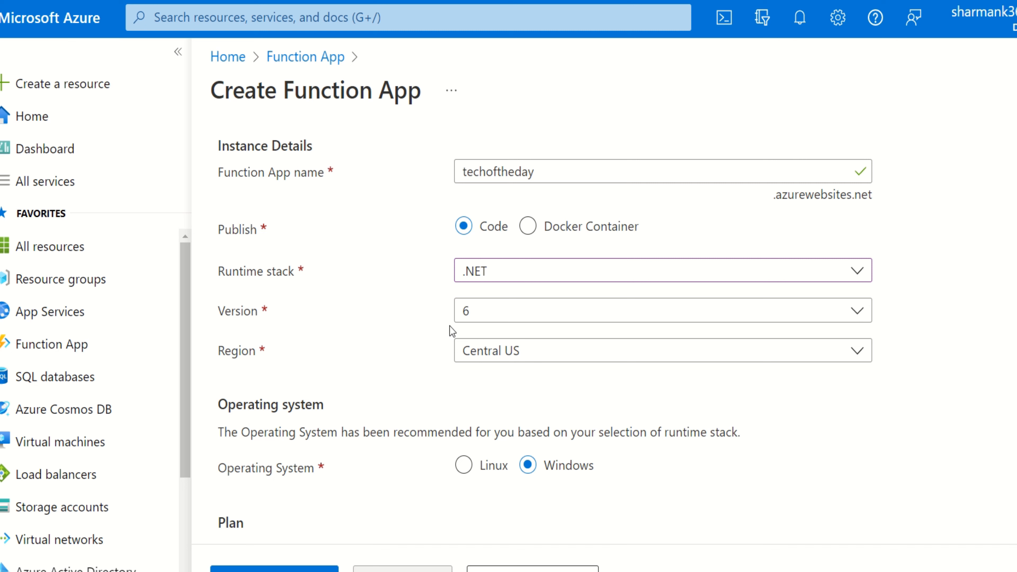
Step: Read the plan description, choose Consumption (Serverless) as the plan type and review the alternative plans
scroll(597, 404, "down", 3)
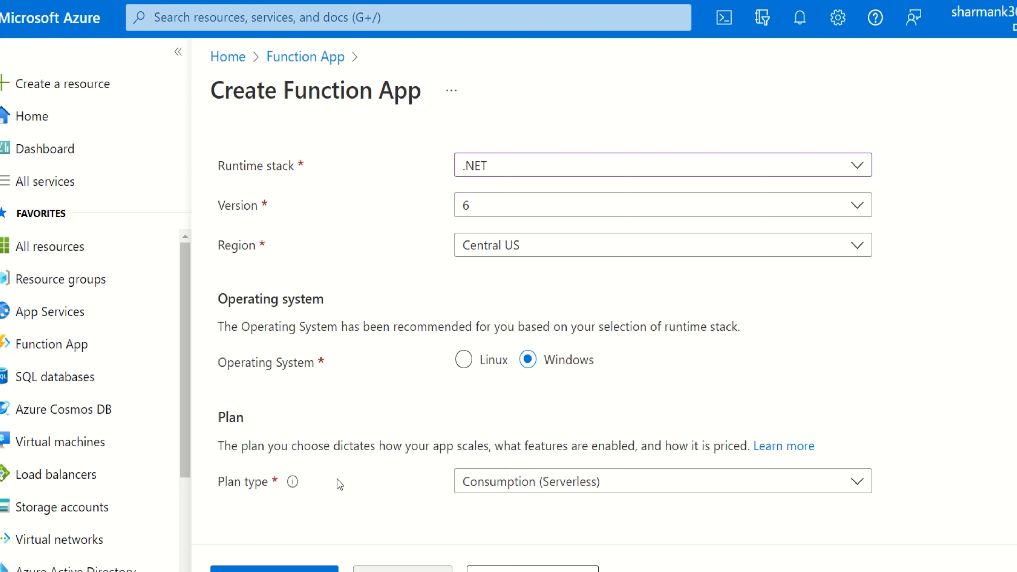
left_click_drag(218, 443, 751, 445)
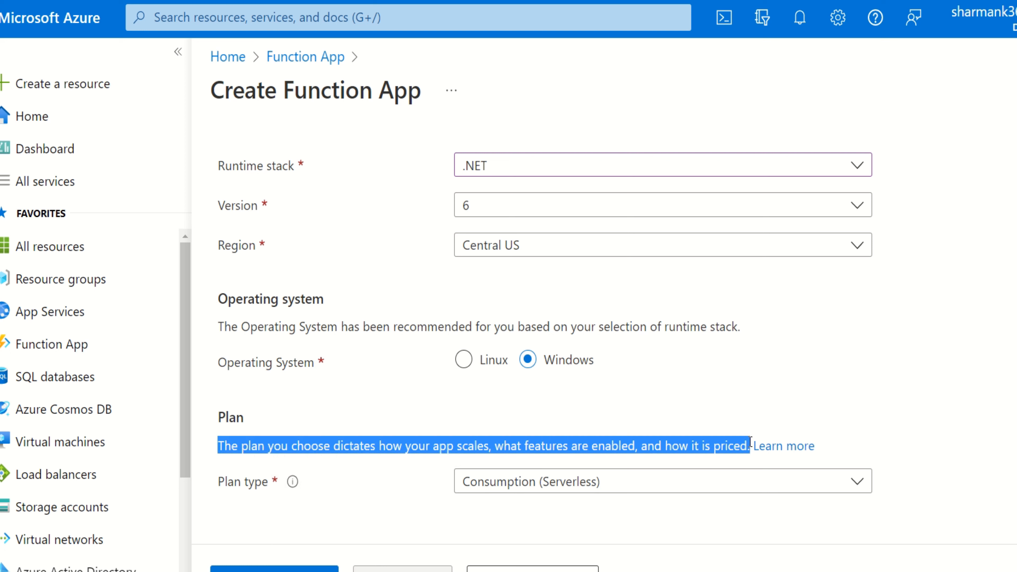
left_click(529, 483)
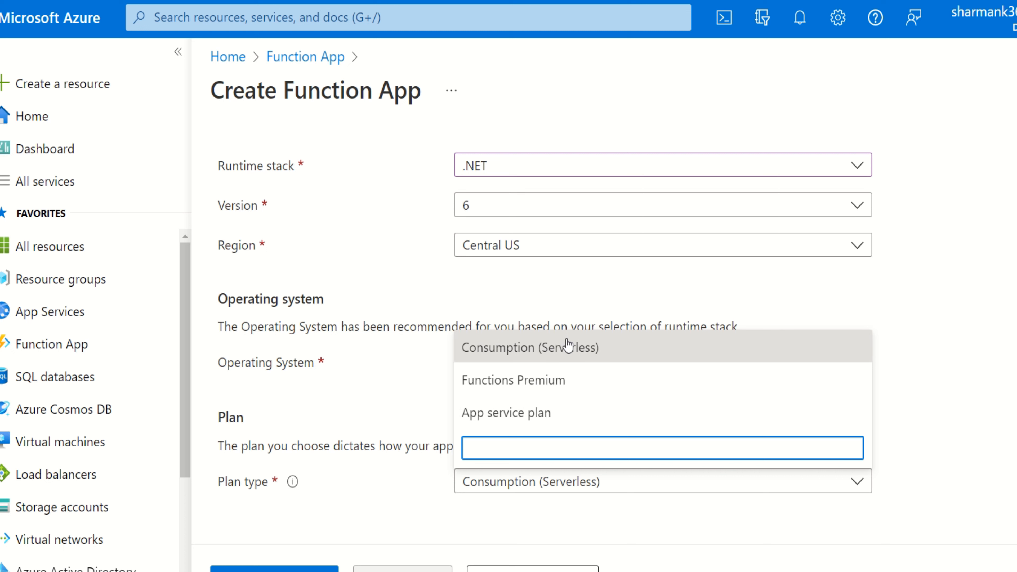
left_click(566, 358)
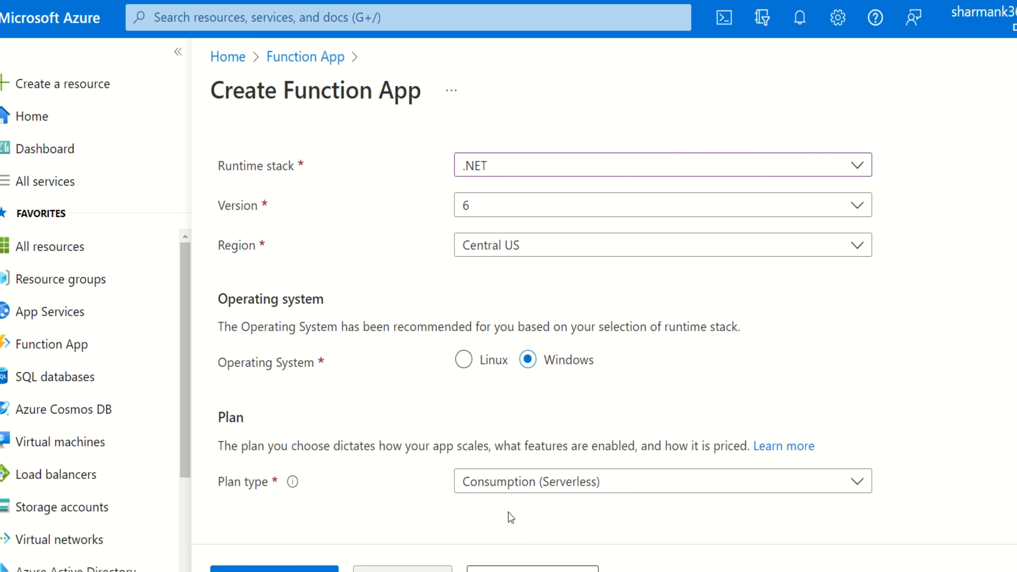
left_click(504, 495)
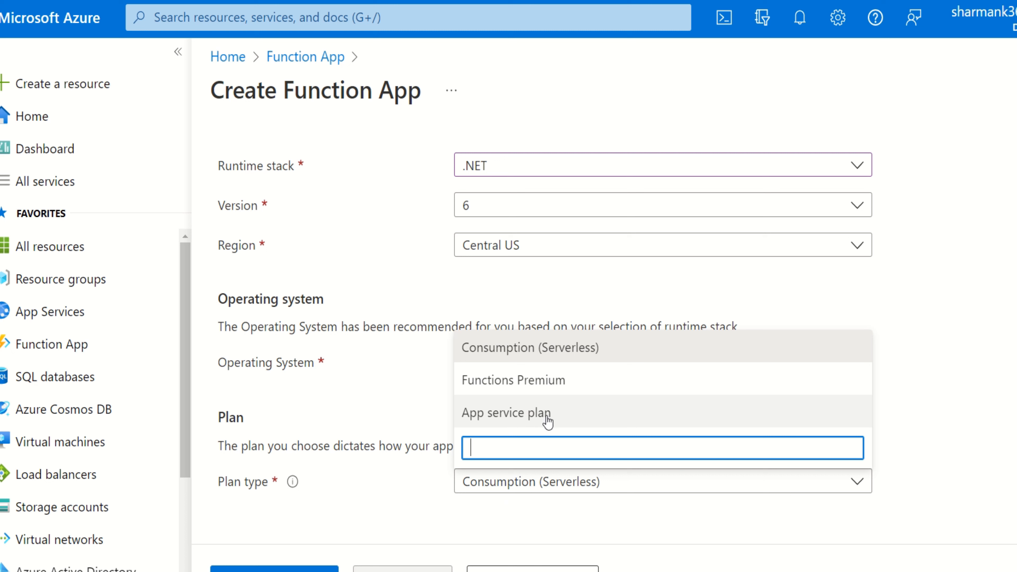
left_click(394, 496)
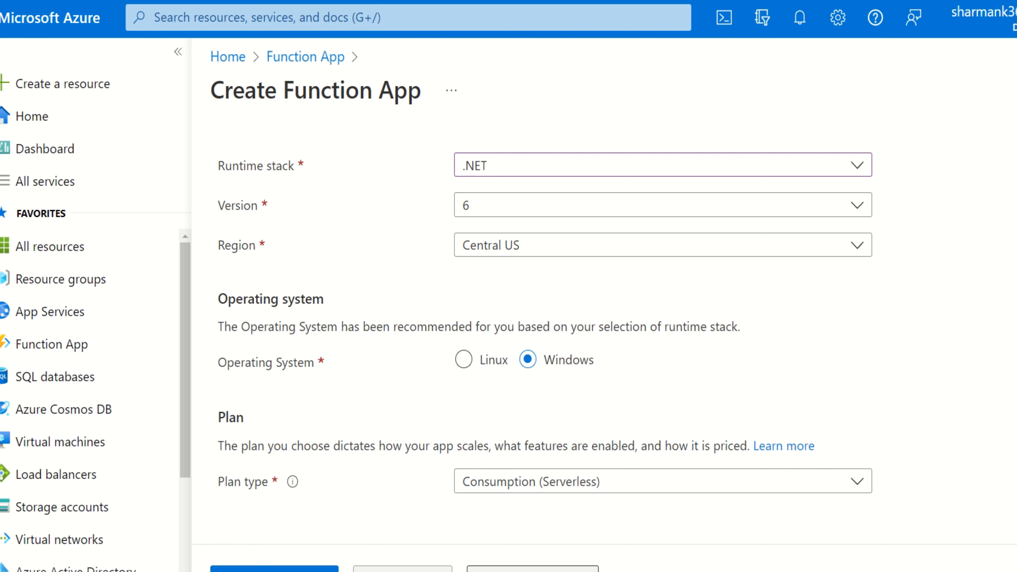
Step: Proceed to the hosting settings and examine the storage account requirement for the function app
left_click(532, 569)
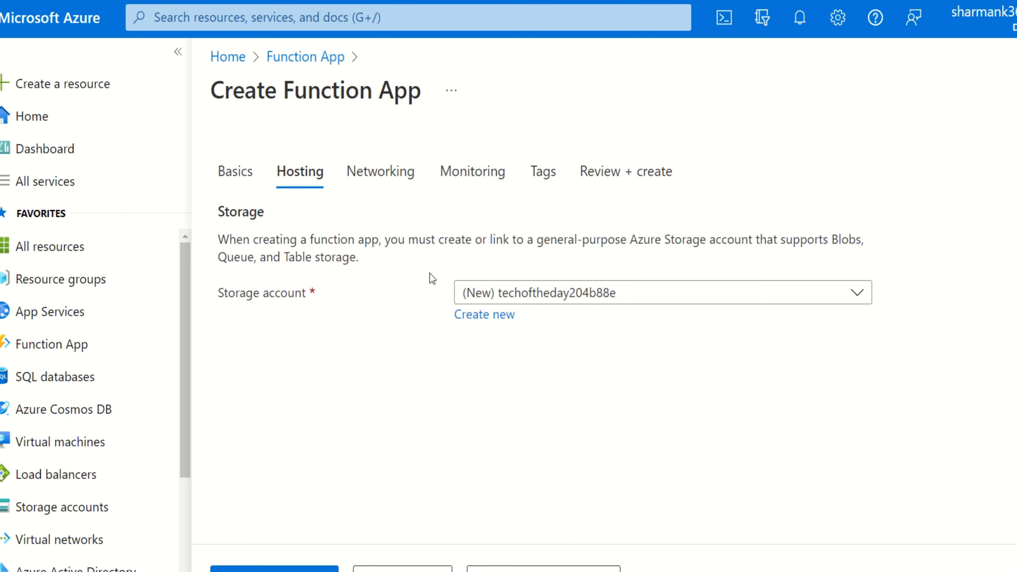
left_click_drag(362, 261, 208, 245)
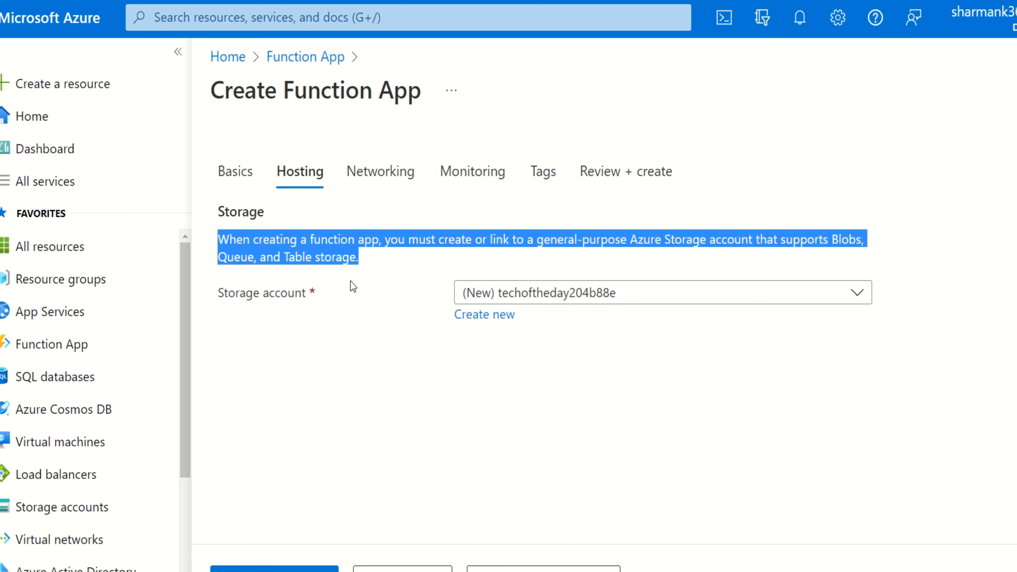
left_click(409, 359)
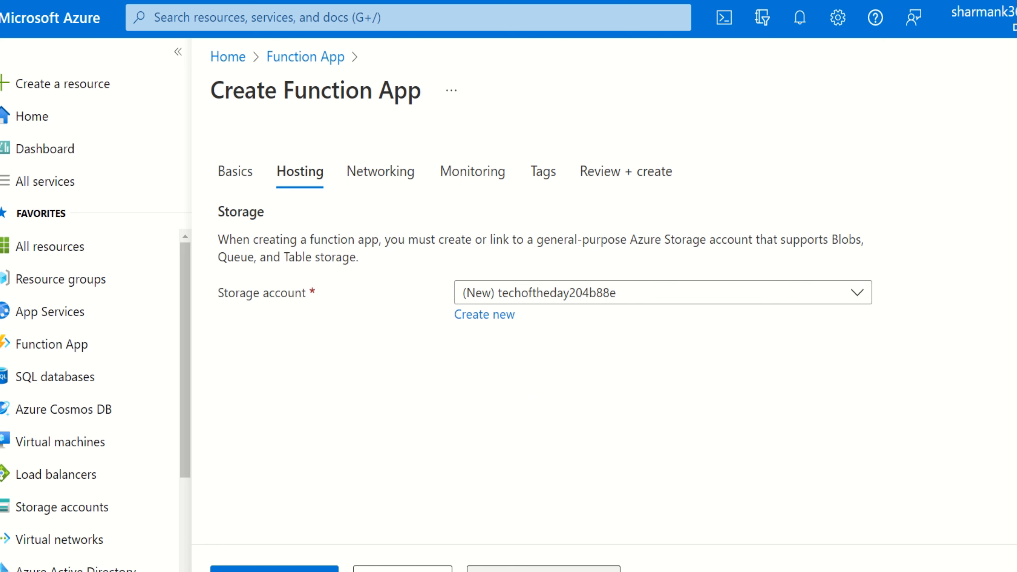
Step: Examine which plans support network injection in the networking settings, and proceed to the monitoring settings
left_click(542, 569)
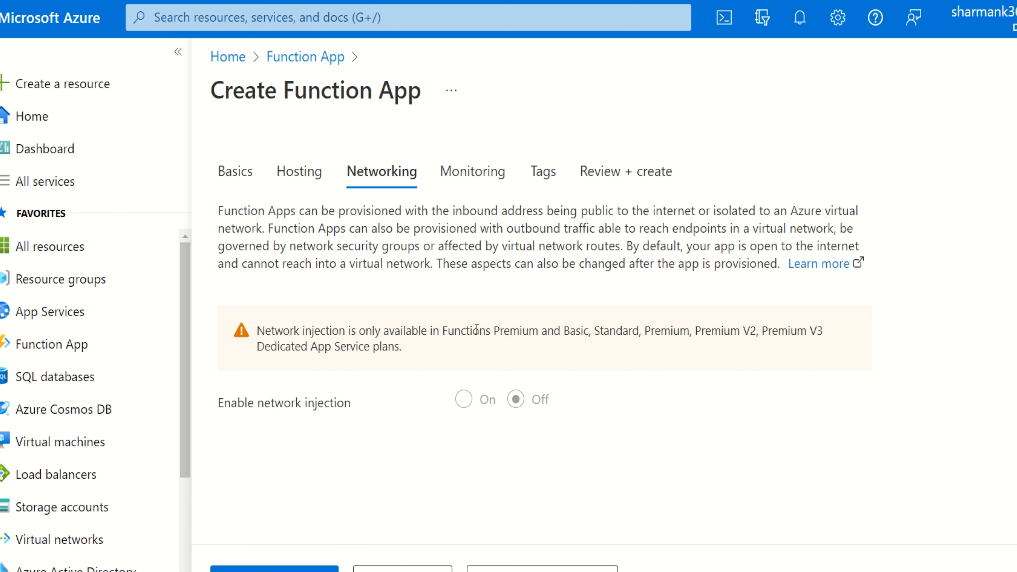
left_click_drag(258, 331, 500, 333)
left_click(522, 339)
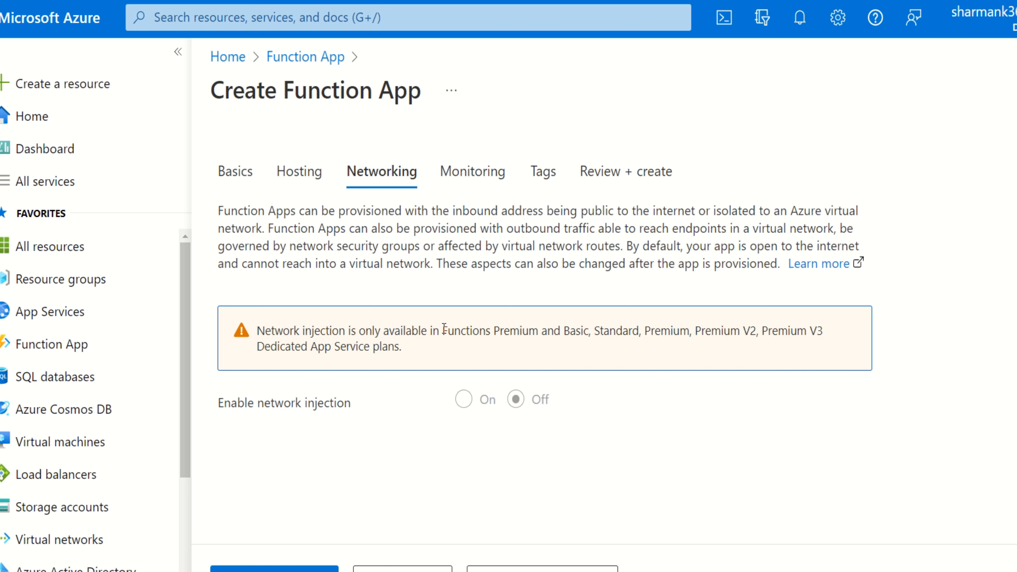
left_click_drag(444, 329, 826, 338)
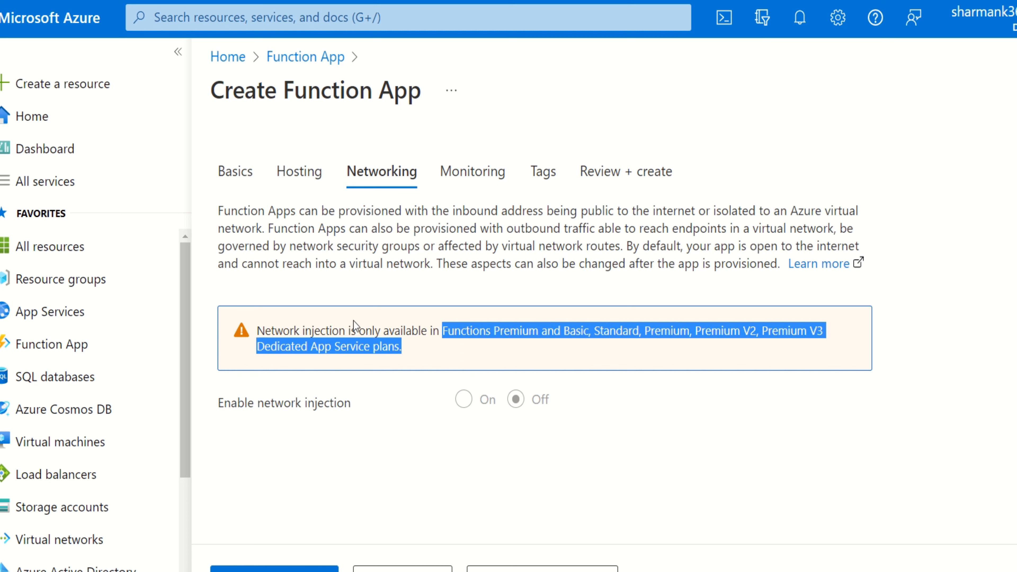
left_click(433, 346)
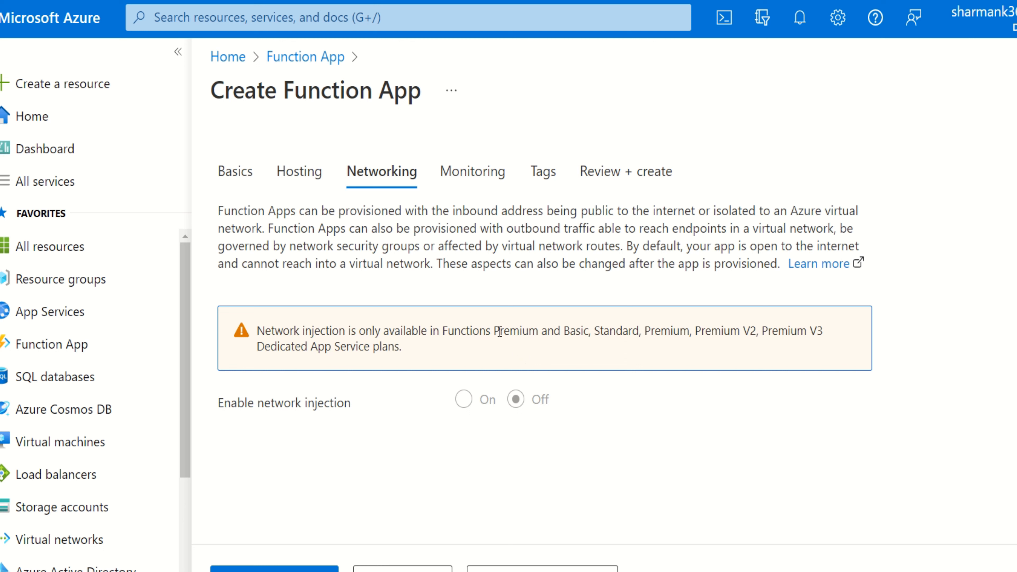
left_click_drag(499, 333, 554, 332)
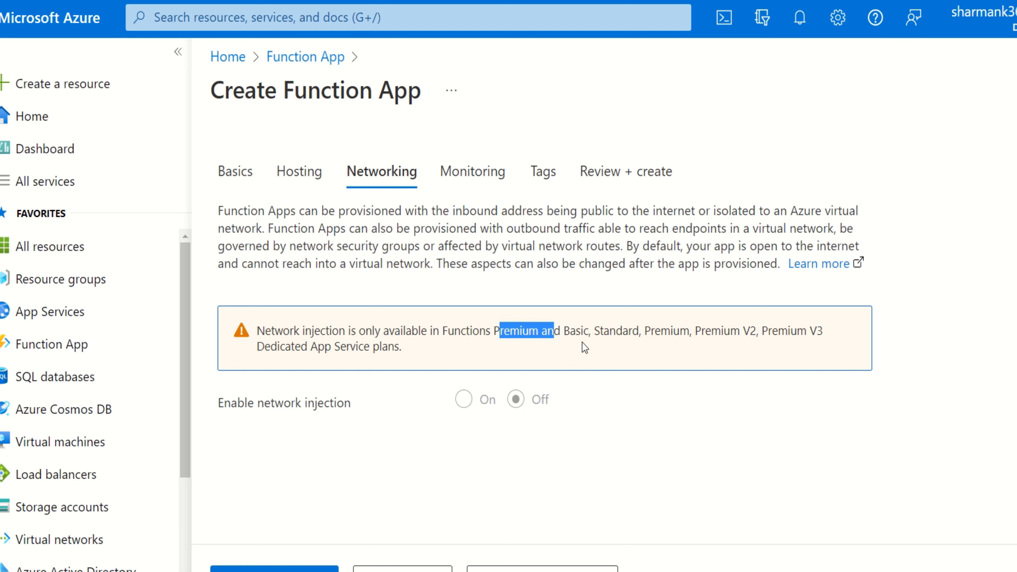
left_click(576, 336)
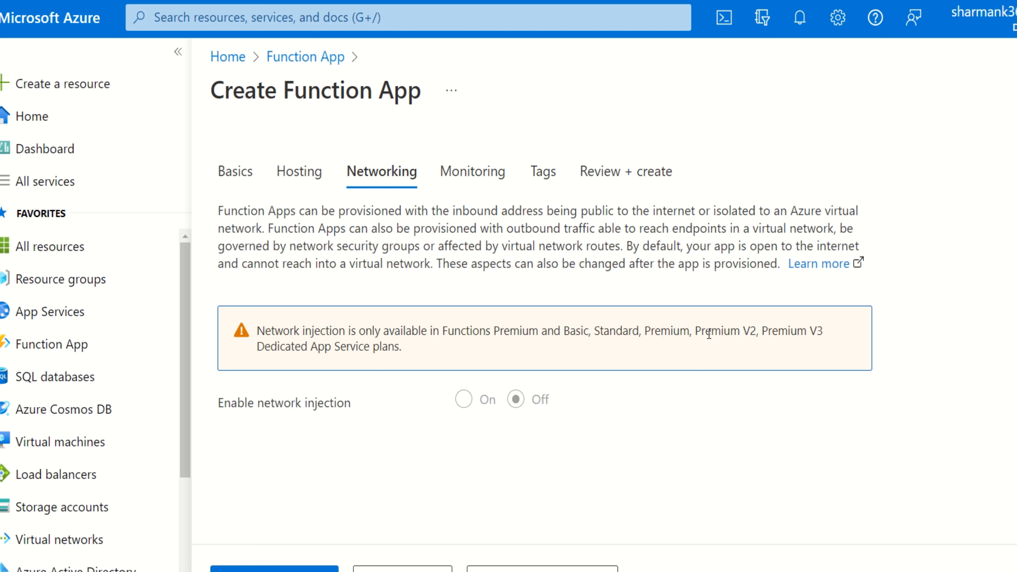
left_click_drag(696, 331, 760, 329)
left_click(826, 331)
left_click_drag(644, 331, 815, 330)
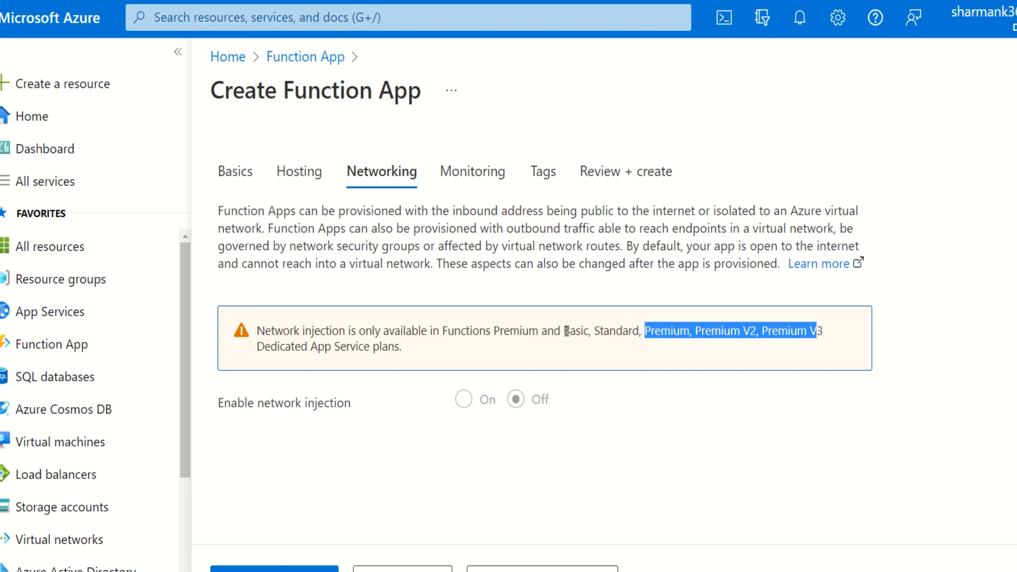
left_click_drag(563, 331, 640, 331)
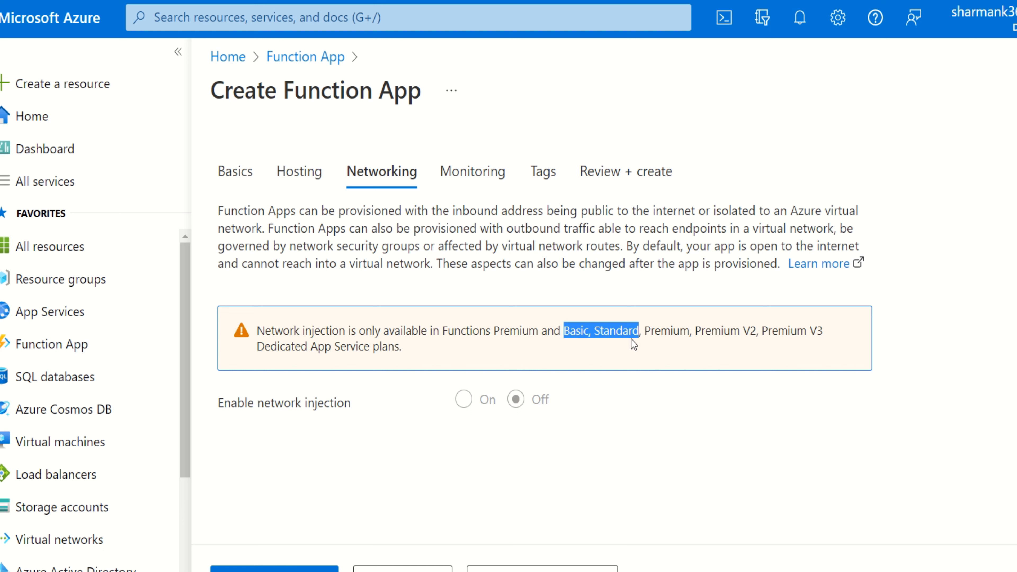
left_click(579, 337)
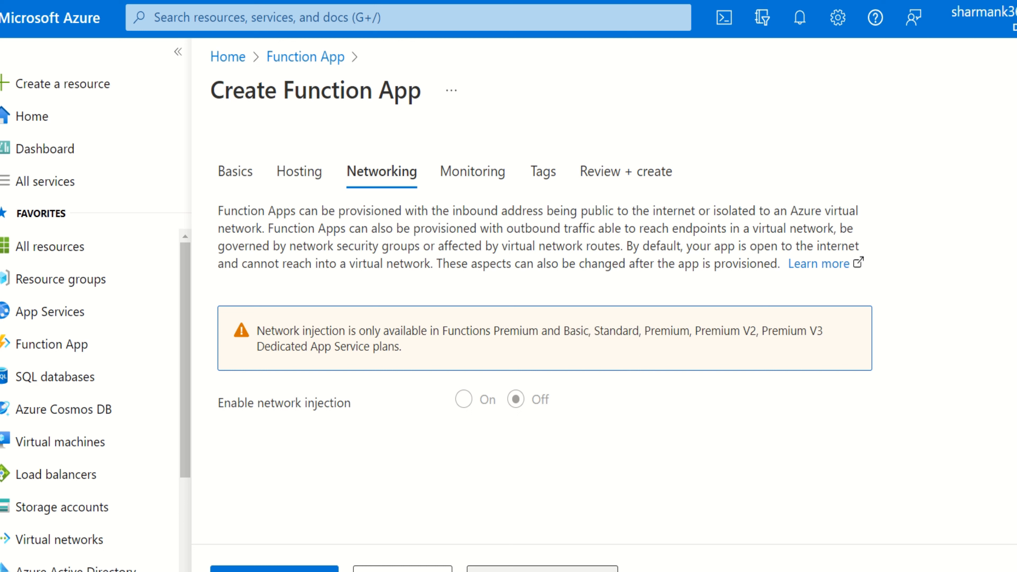
left_click(592, 569)
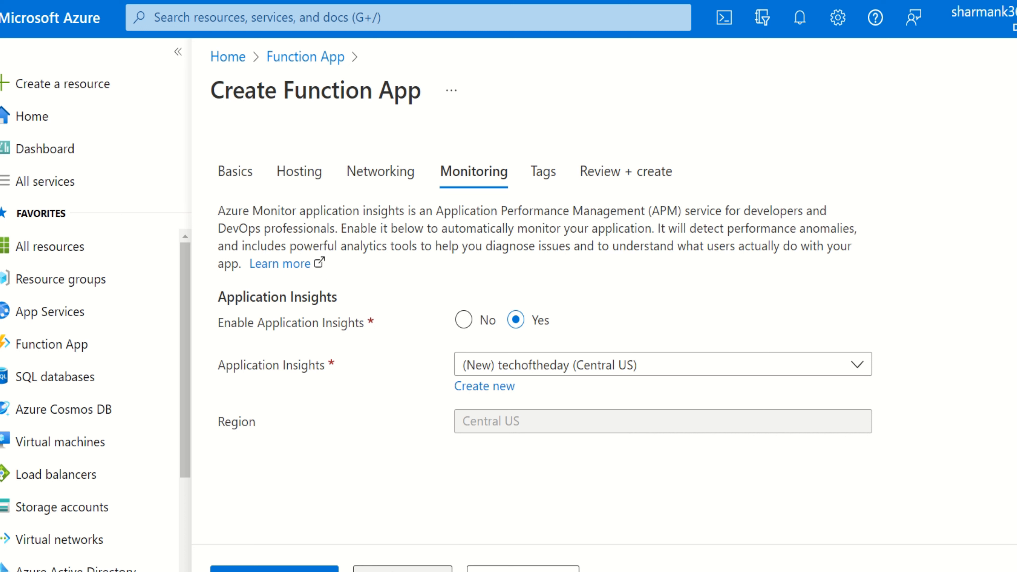
Step: Return to the basic settings and set the function app's region to North Europe
left_click(402, 569)
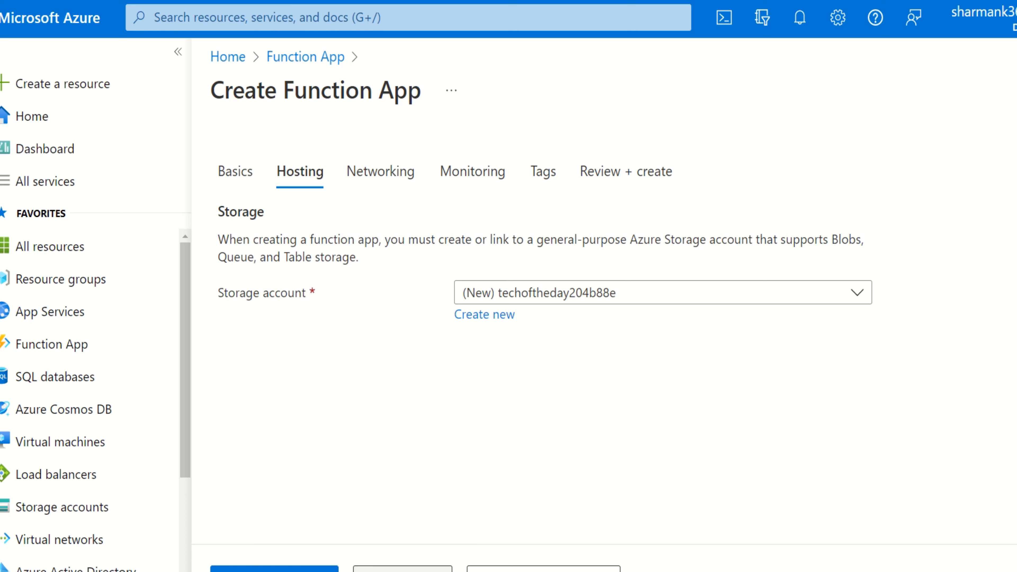
left_click(402, 569)
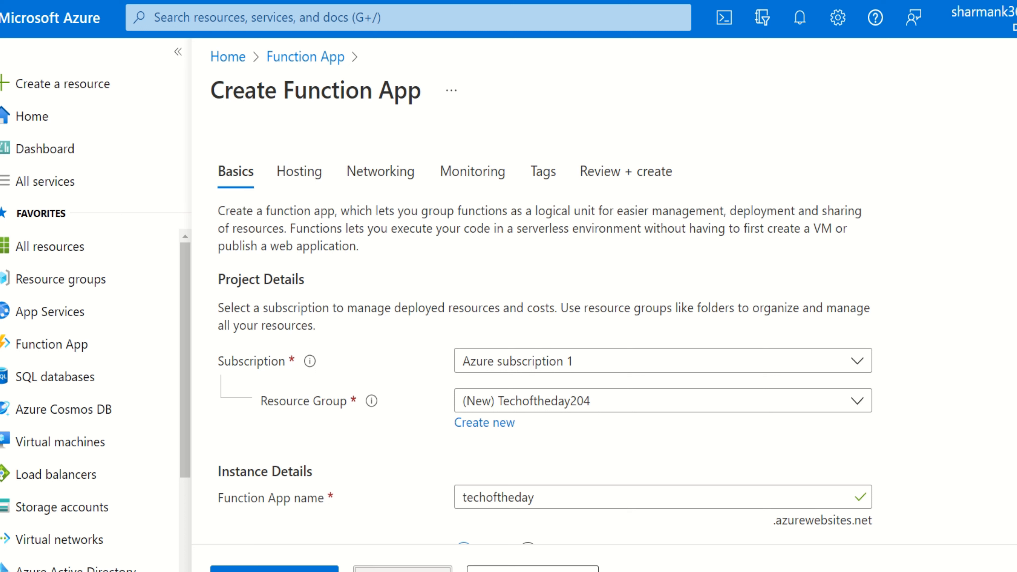
scroll(420, 441, "down", 6)
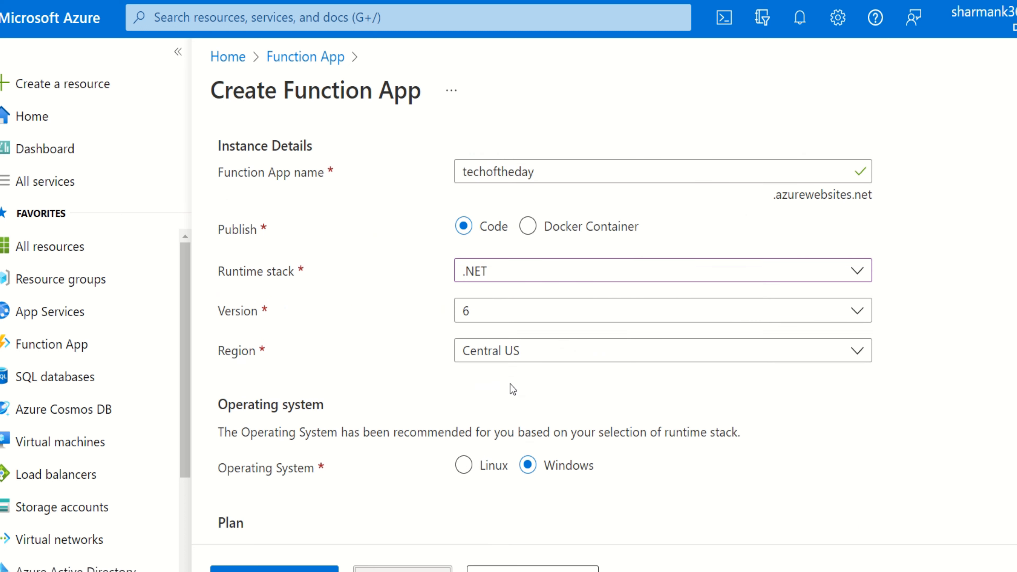
left_click(520, 362)
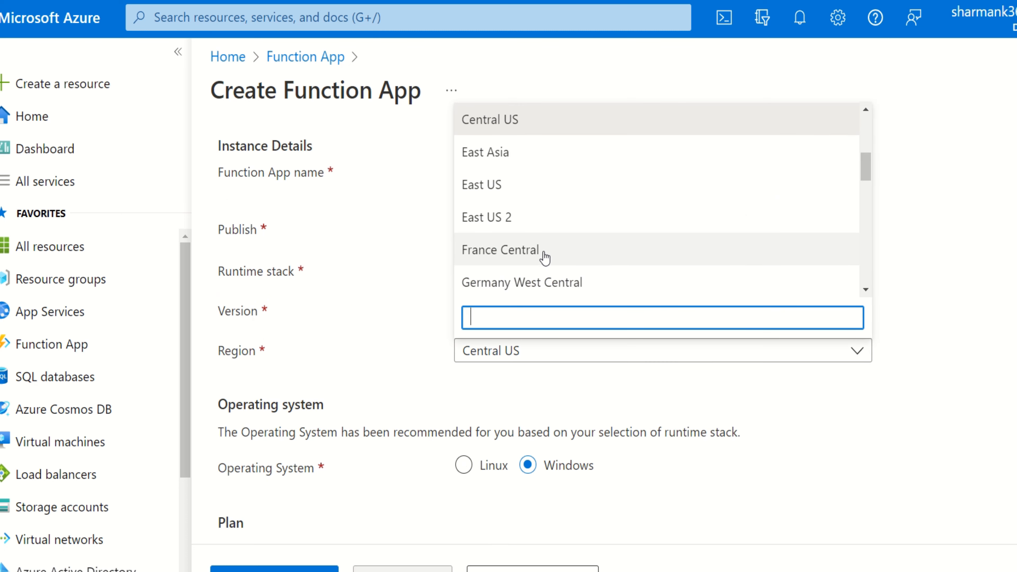
scroll(552, 247, "down", 2)
scroll(552, 247, "down", 3)
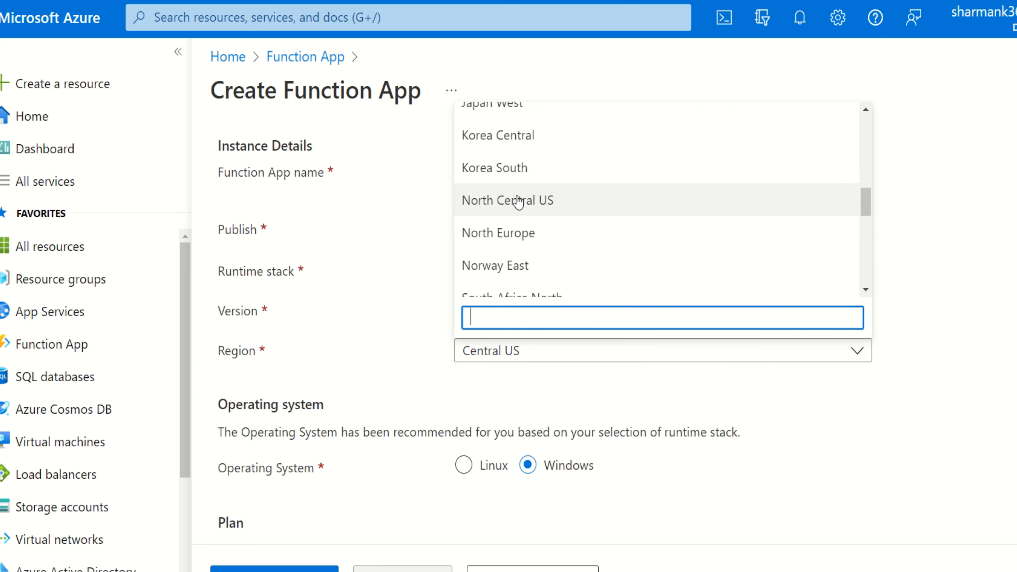
left_click(526, 233)
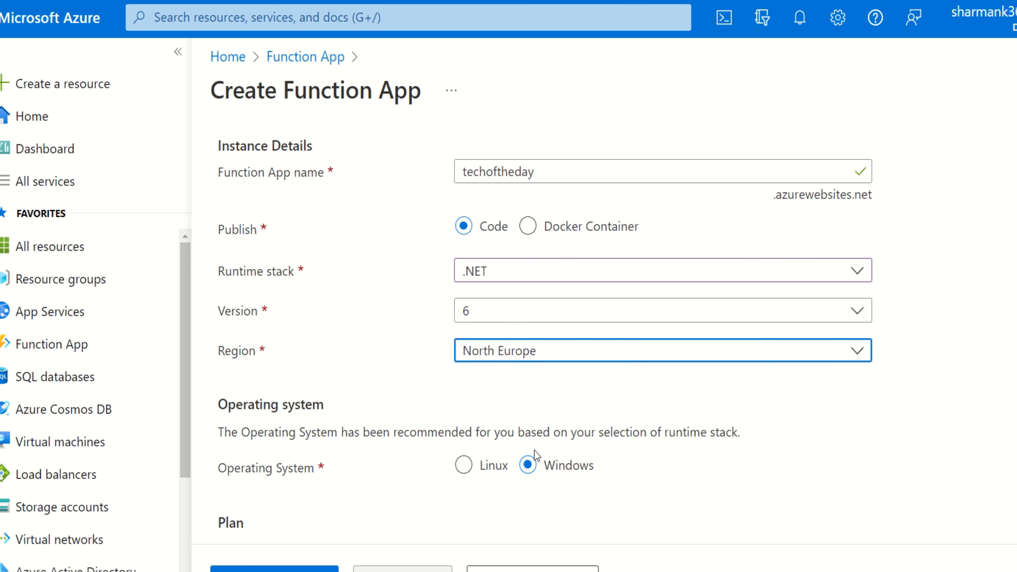
Step: Advance through the hosting, networking, monitoring and tag settings without edits and review the function app's configuration summary
left_click(532, 569)
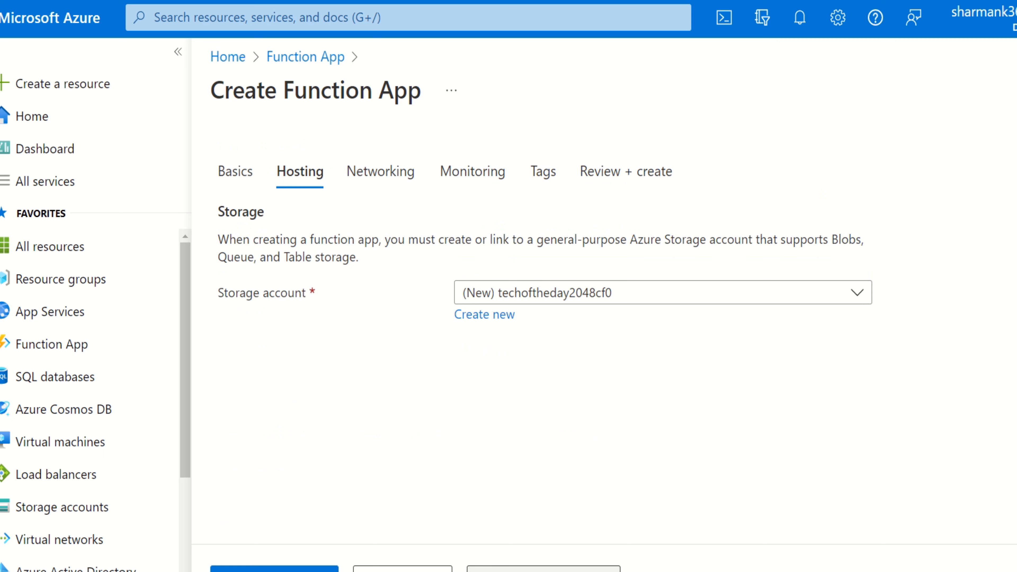
left_click(532, 569)
left_click(532, 569)
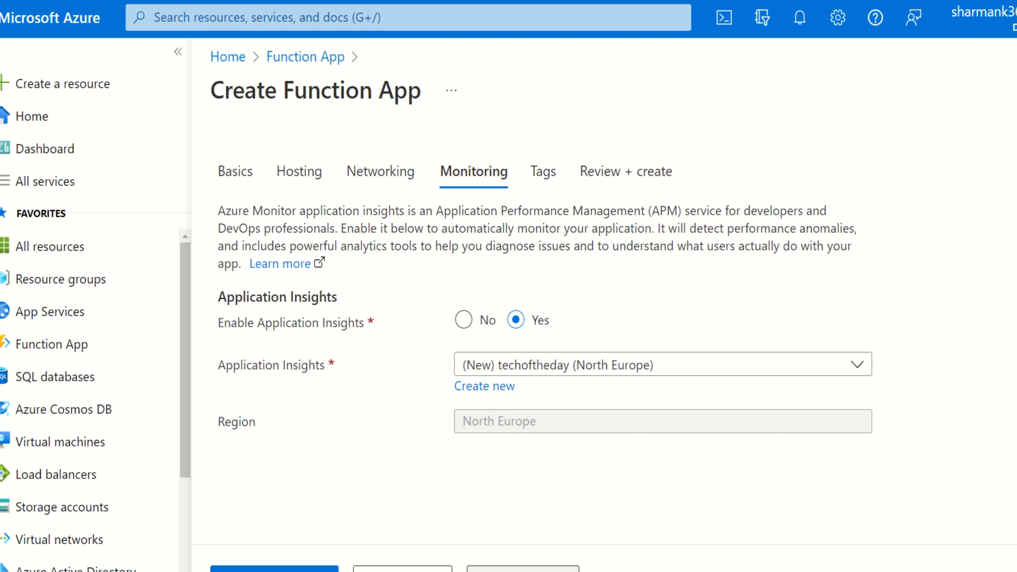
left_click(523, 569)
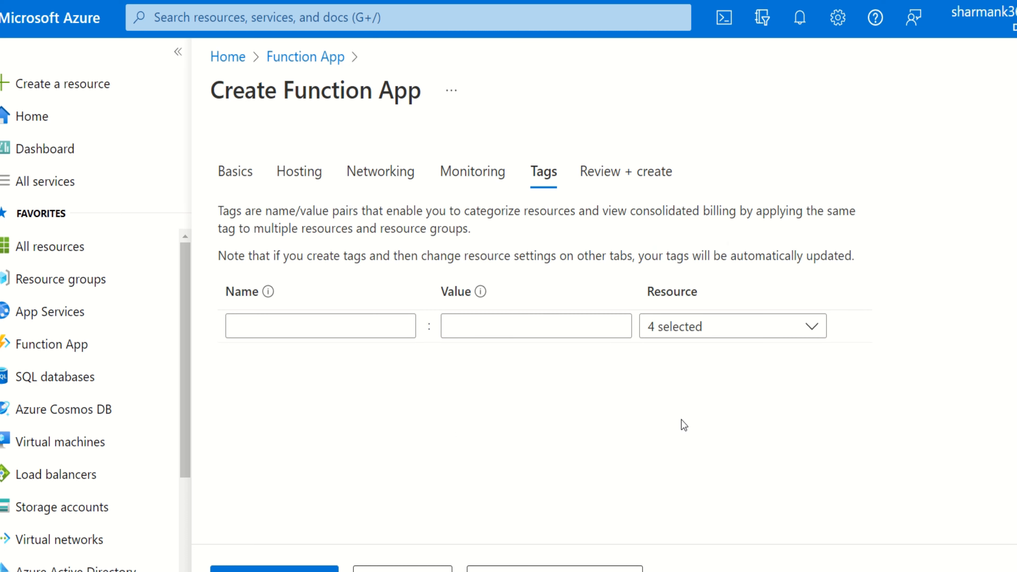
left_click(581, 568)
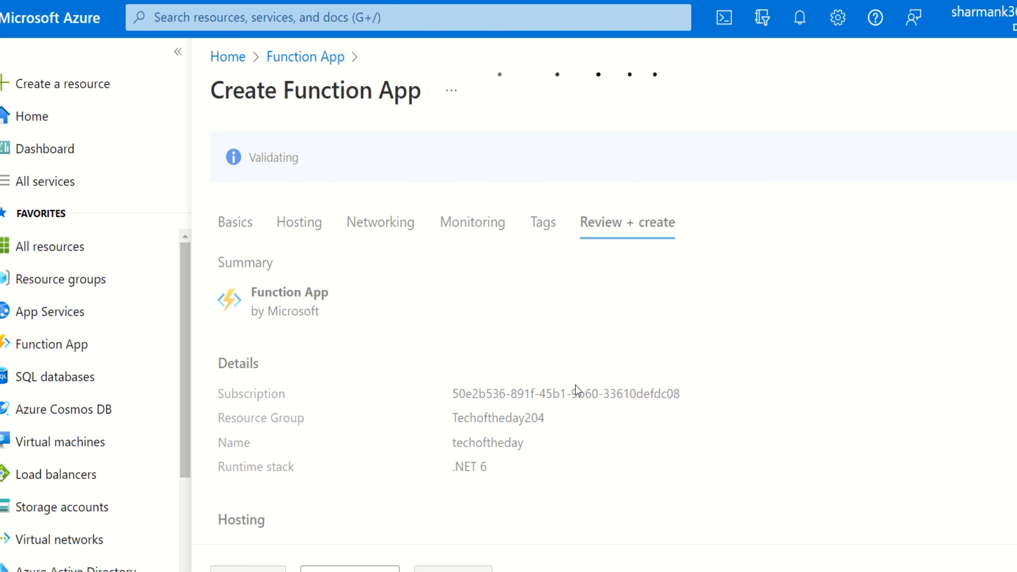
scroll(611, 396, "down", 8)
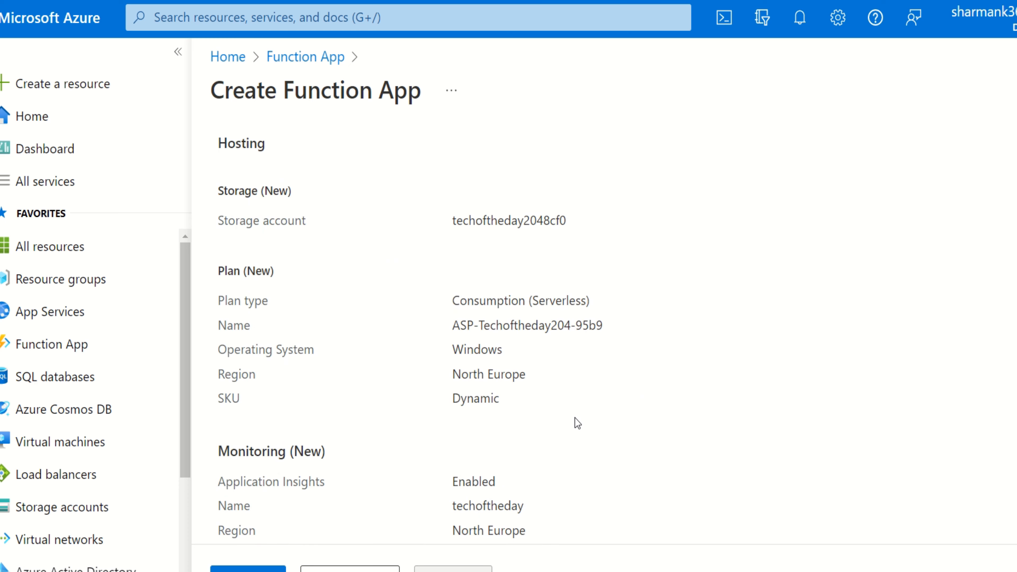
Step: Check the details, hosting, plan and monitoring sections of the configuration summary and create the function app
scroll(574, 417, "down", 2)
scroll(569, 415, "up", 10)
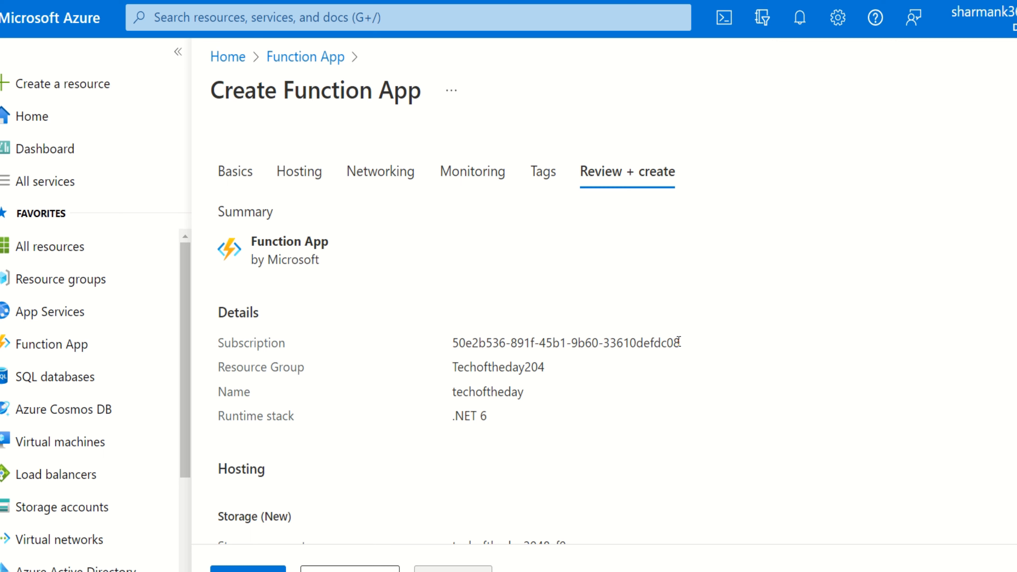
scroll(552, 388, "down", 5)
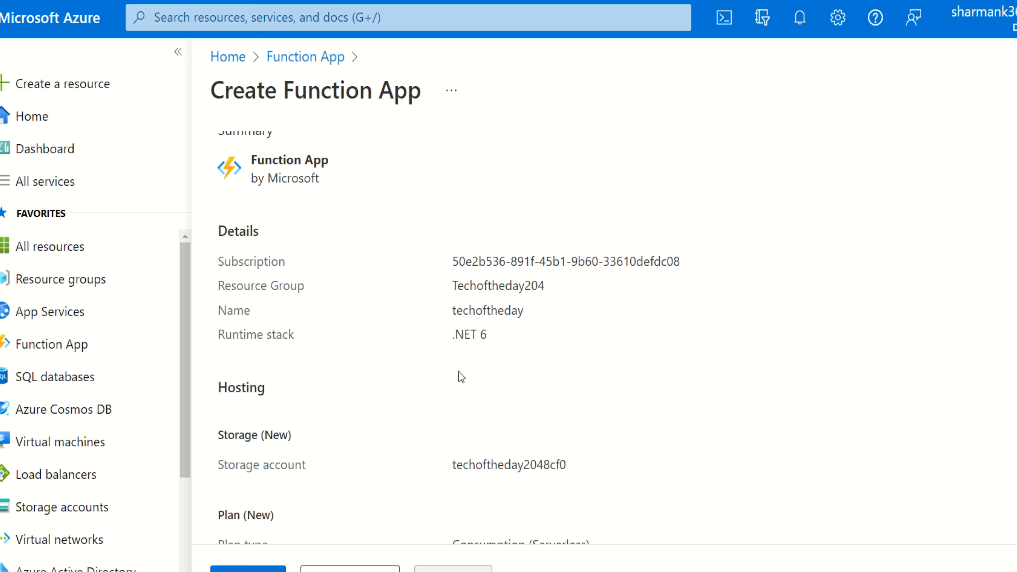
scroll(486, 405, "down", 3)
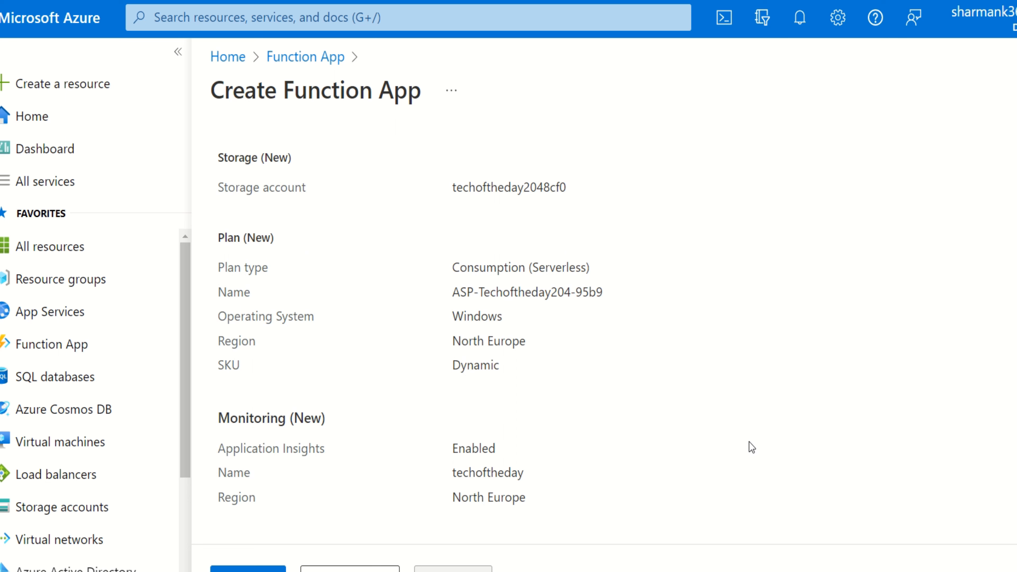
scroll(568, 424, "up", 6)
scroll(570, 426, "up", 1)
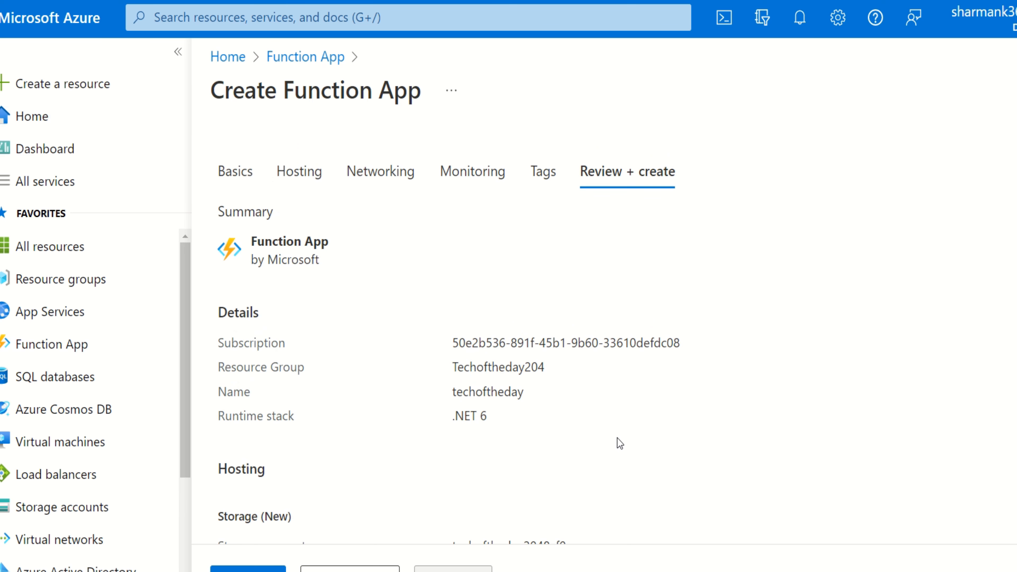
scroll(615, 435, "down", 5)
scroll(612, 434, "down", 6)
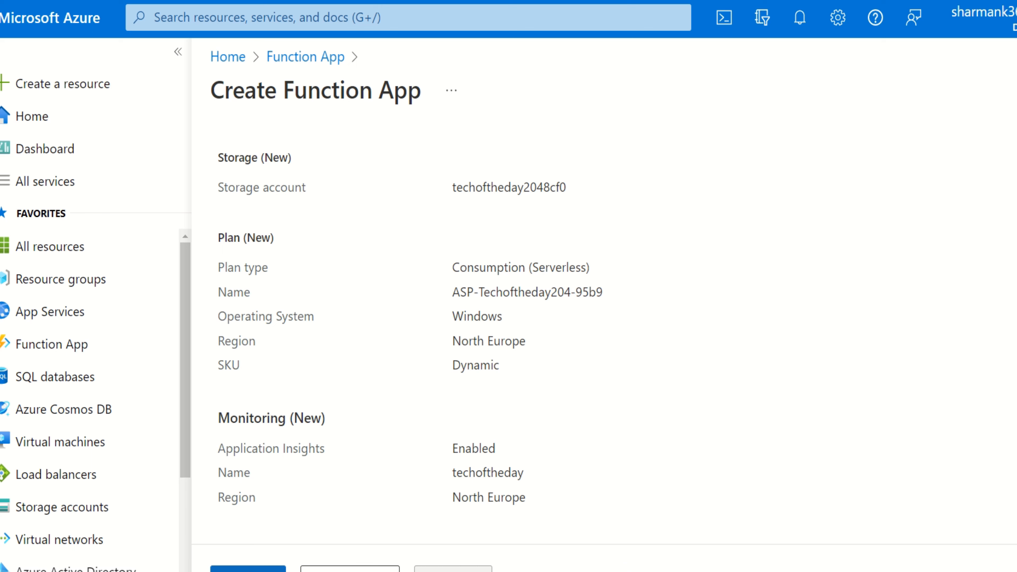
left_click(248, 568)
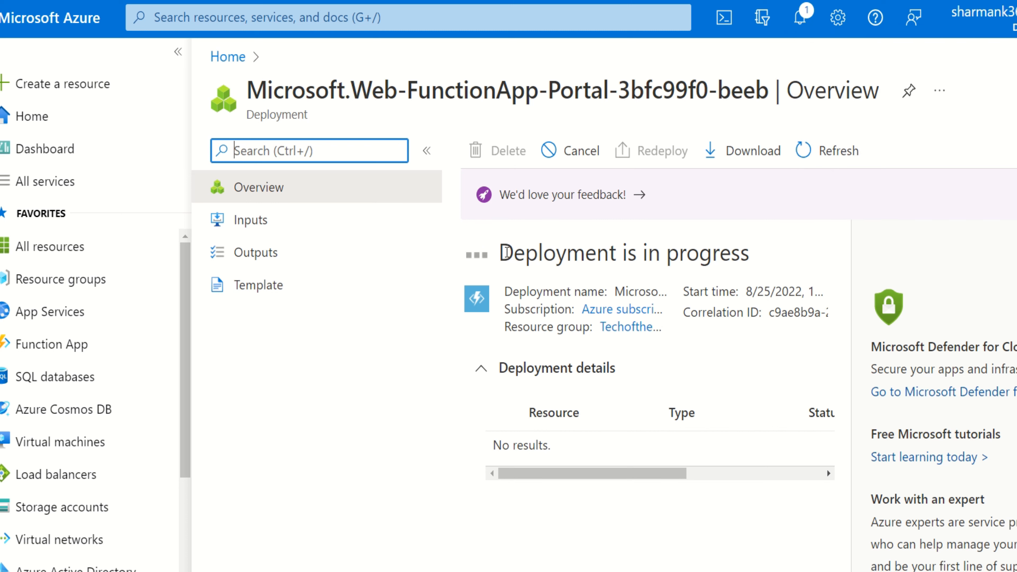
Step: Follow the function app deployment's progress and examine the status of each resource in the deployment details
left_click_drag(505, 252, 774, 256)
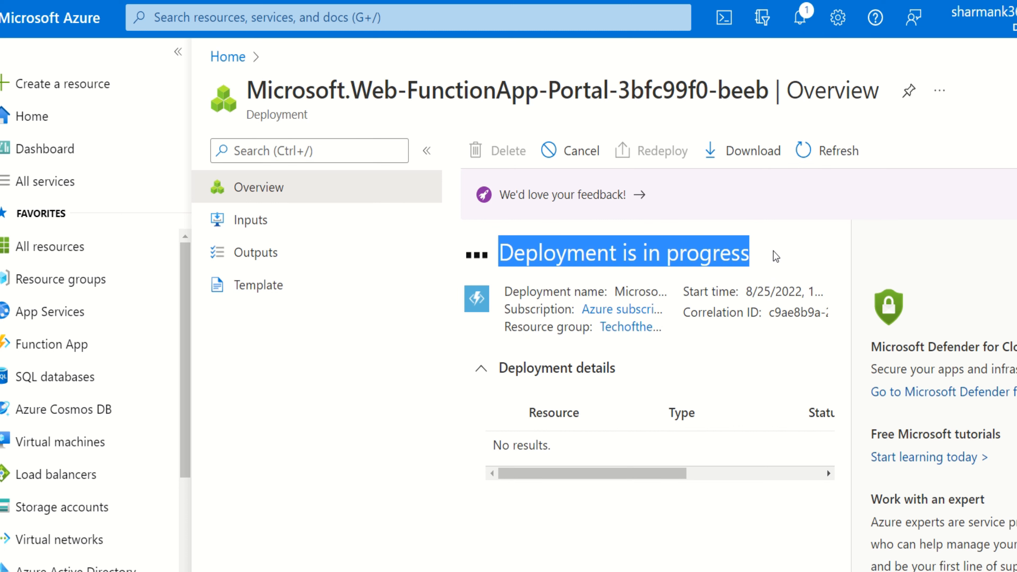
left_click(554, 244)
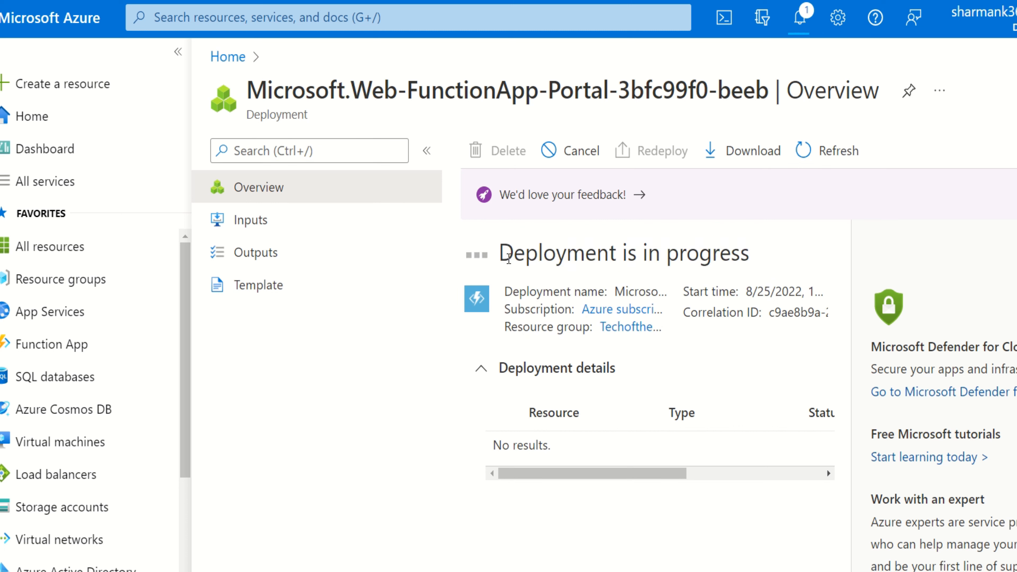
left_click_drag(501, 252, 769, 263)
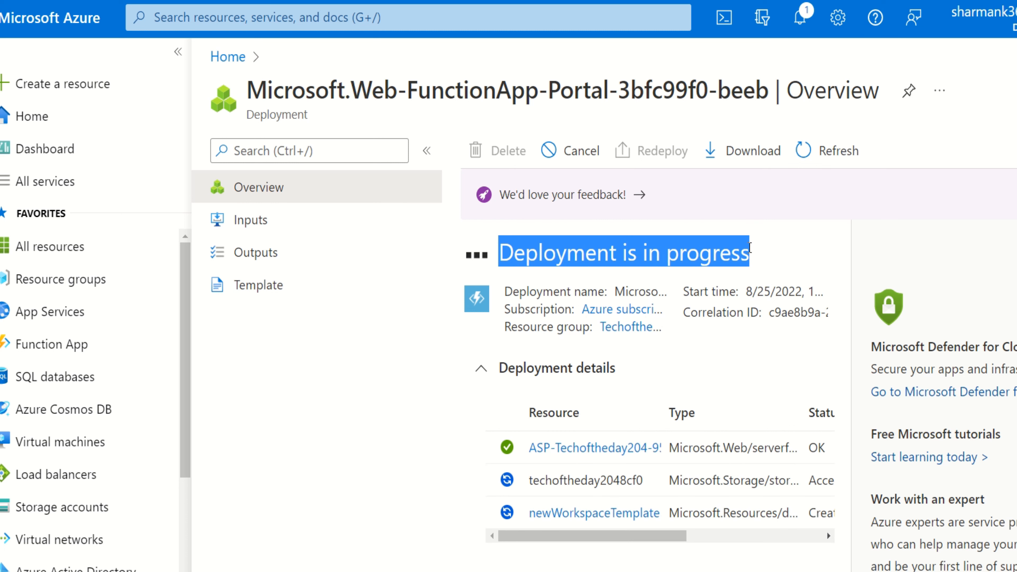
left_click(370, 415)
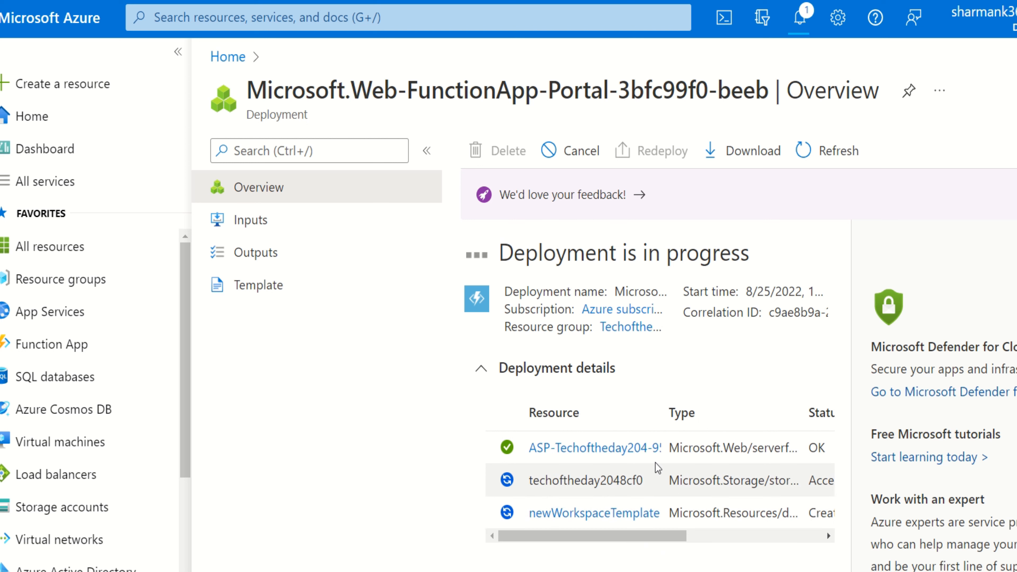
mouse_move(653, 538)
left_mouse_down()
mouse_move(794, 542)
mouse_move(662, 545)
left_mouse_up()
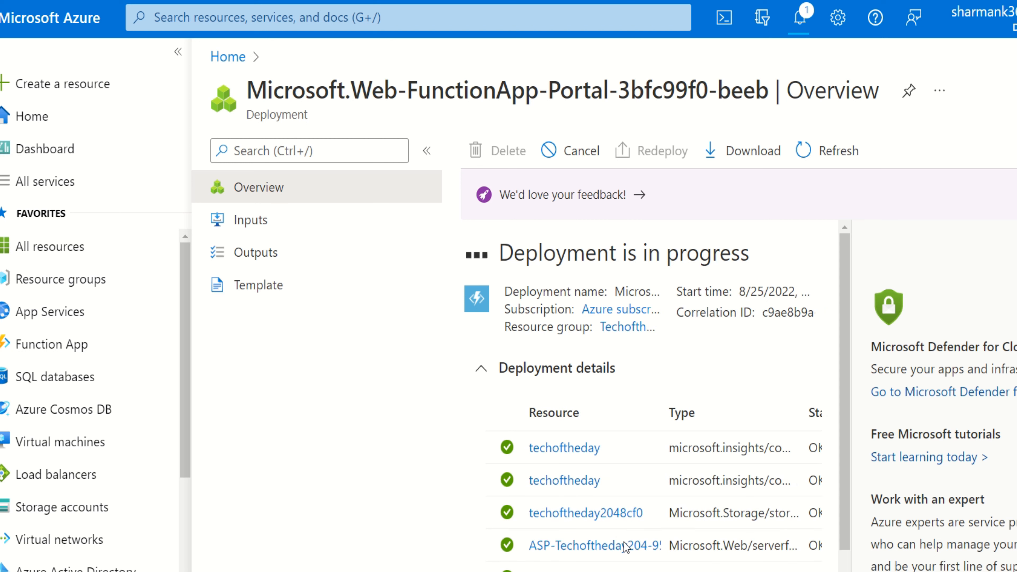
scroll(624, 493, "down", 2)
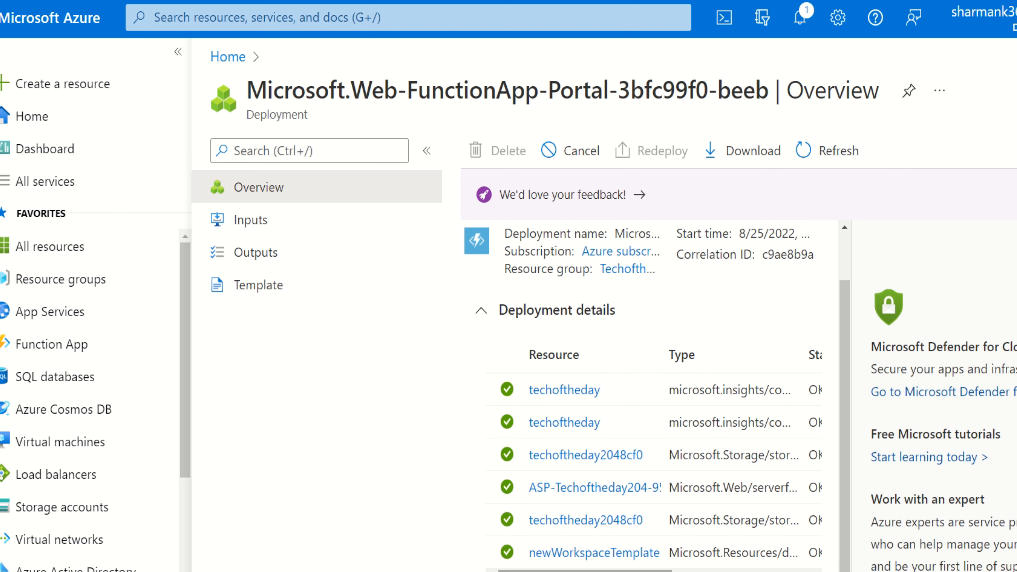
scroll(652, 461, "right", 5)
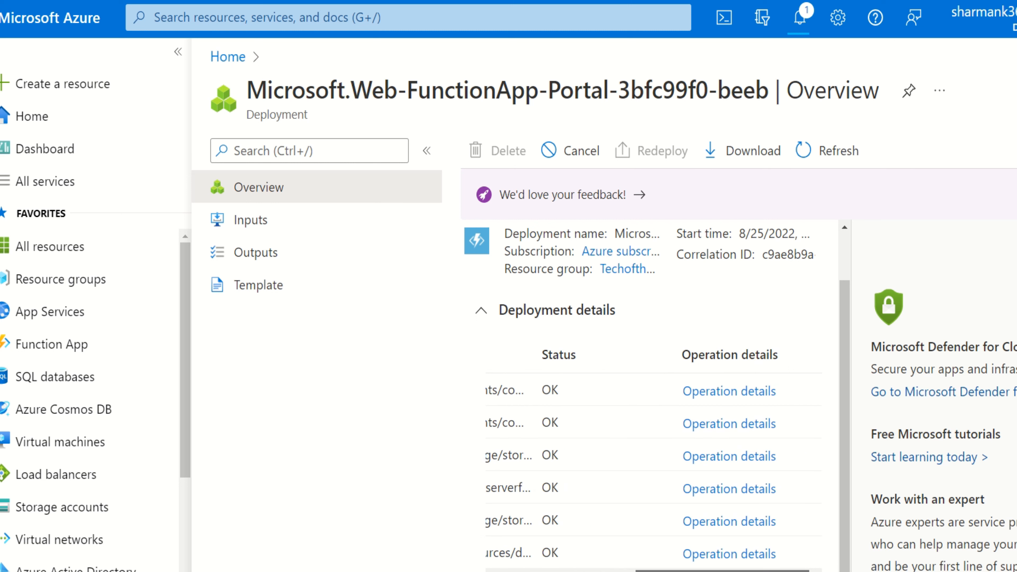
scroll(652, 460, "left", 5)
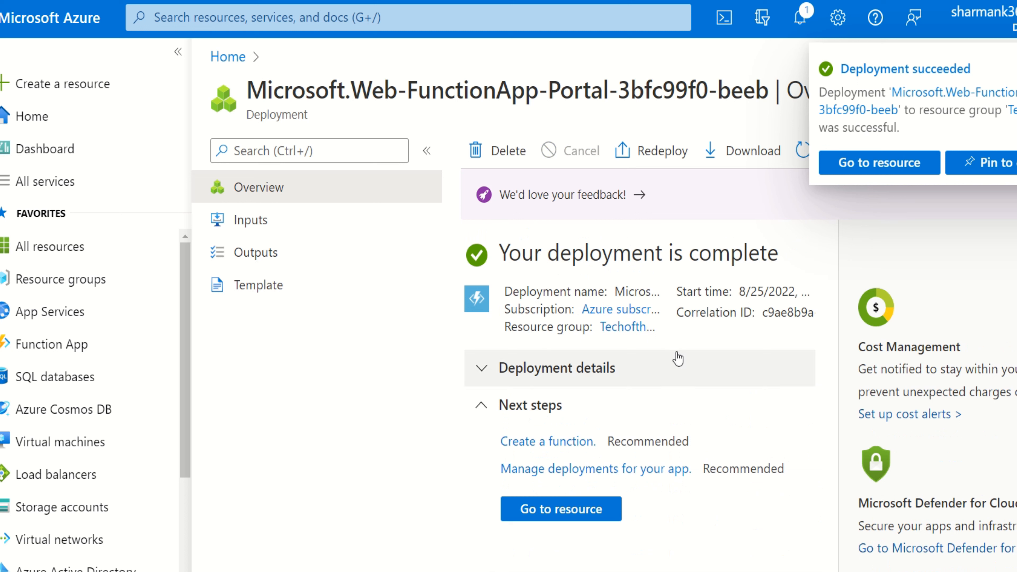
Step: Open the newly deployed techoftheday function app and visit its default azurewebsites.net URL
left_click(580, 511)
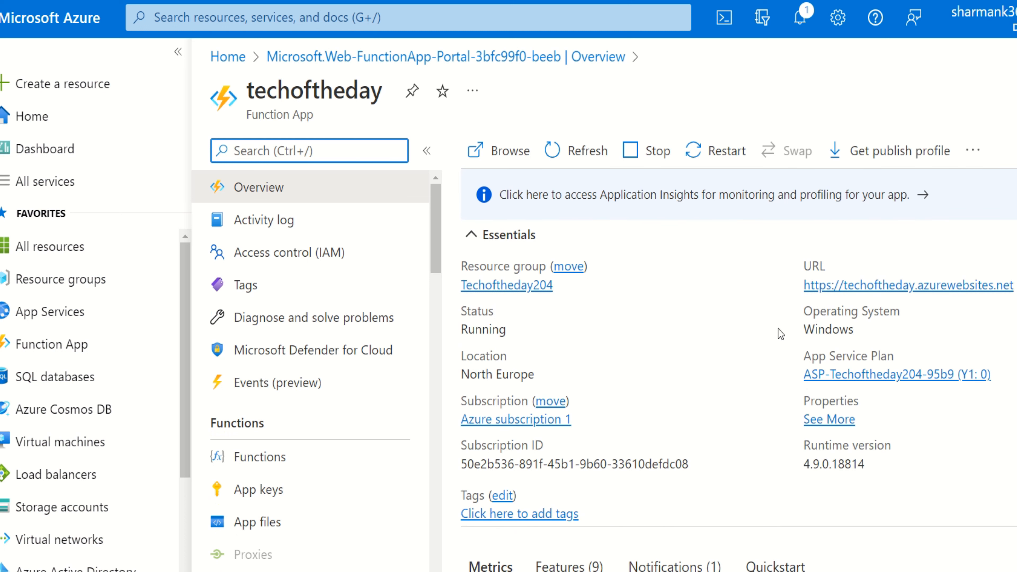
left_click(888, 284)
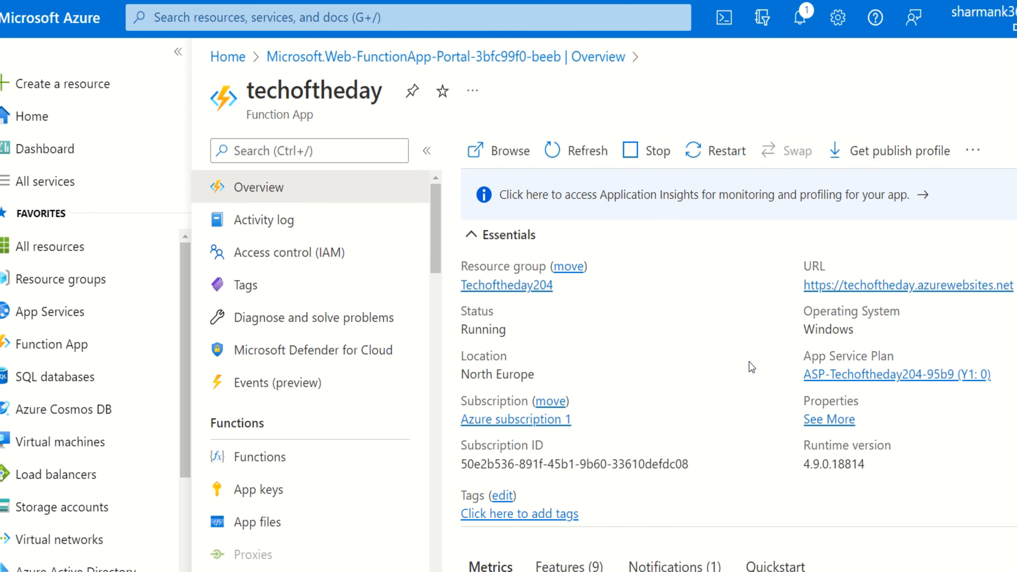
Step: Create a function in the techoftheday app from the HTTP trigger template, keeping Develop in portal as the development environment
scroll(290, 409, "down", 3)
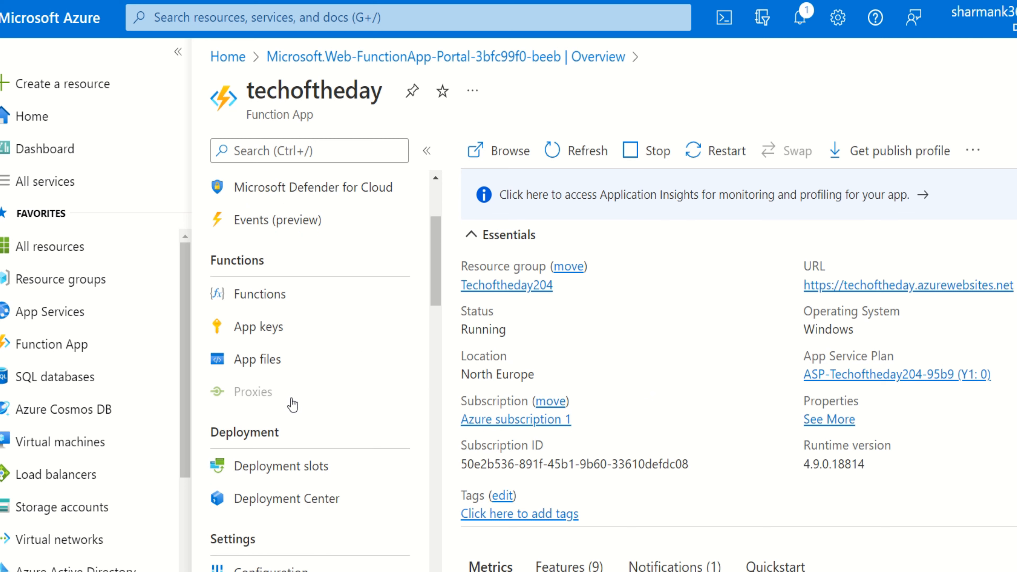
left_click(262, 300)
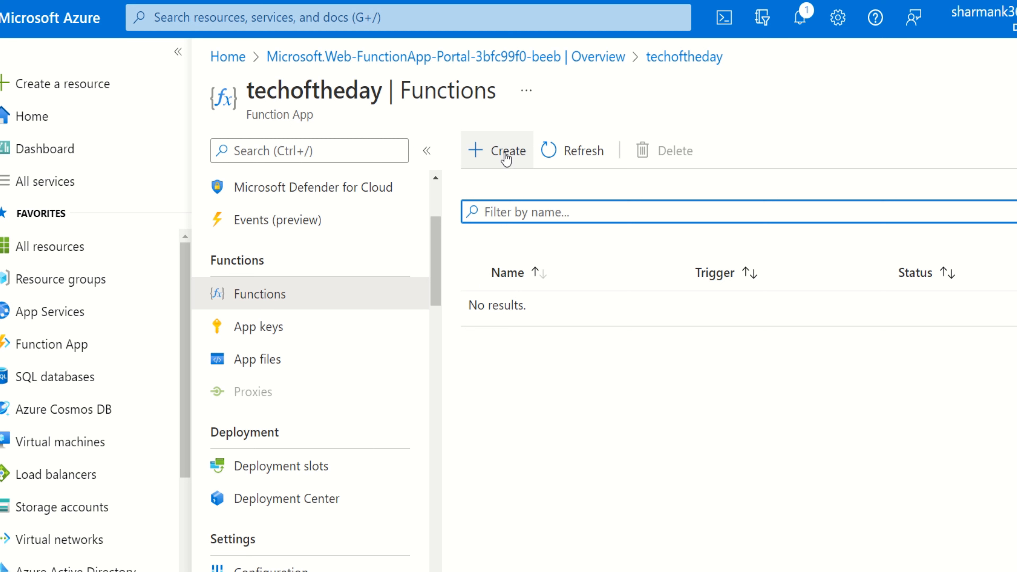
left_click(507, 151)
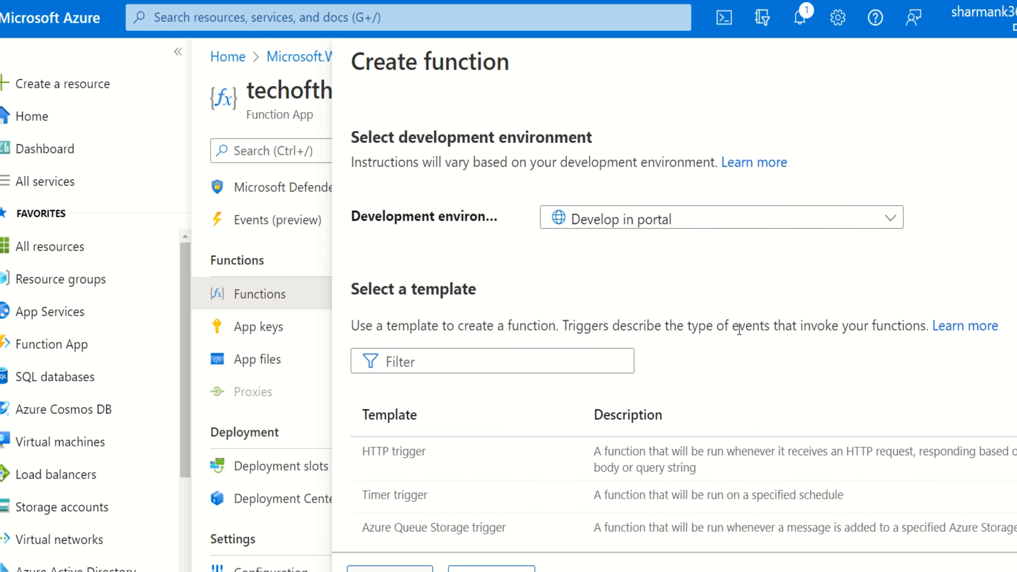
left_click(608, 225)
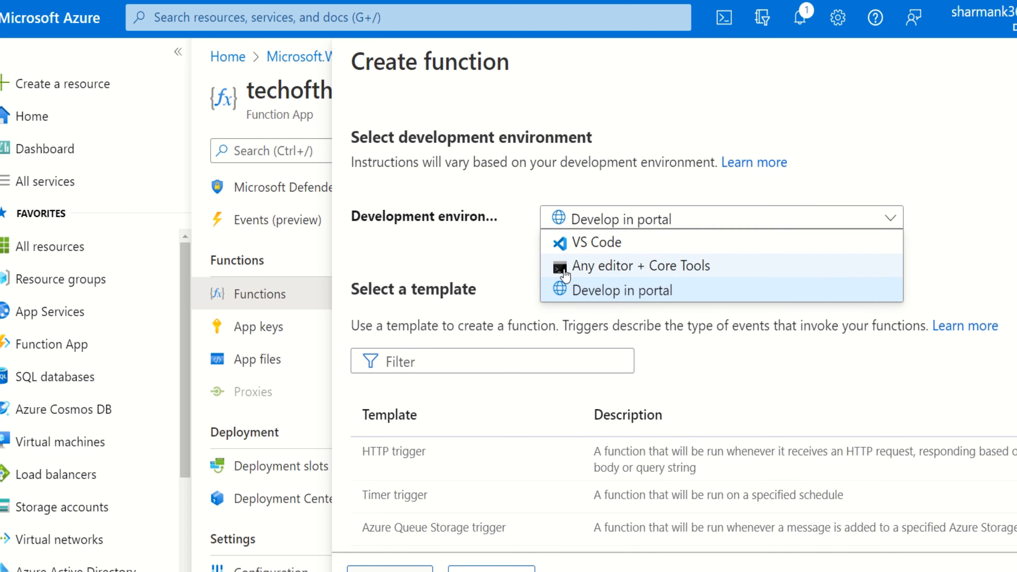
left_click(455, 261)
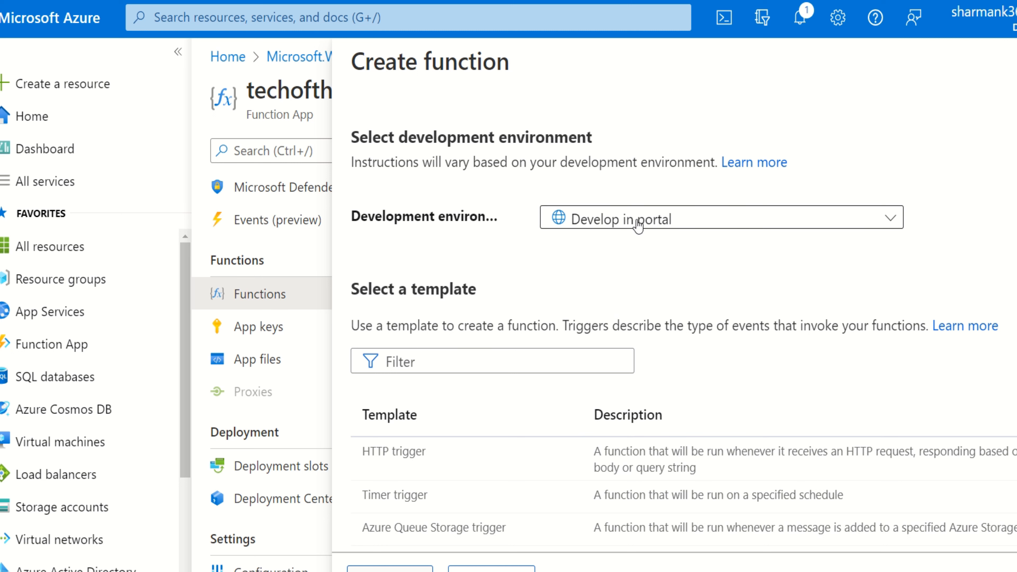
scroll(736, 318, "down", 3)
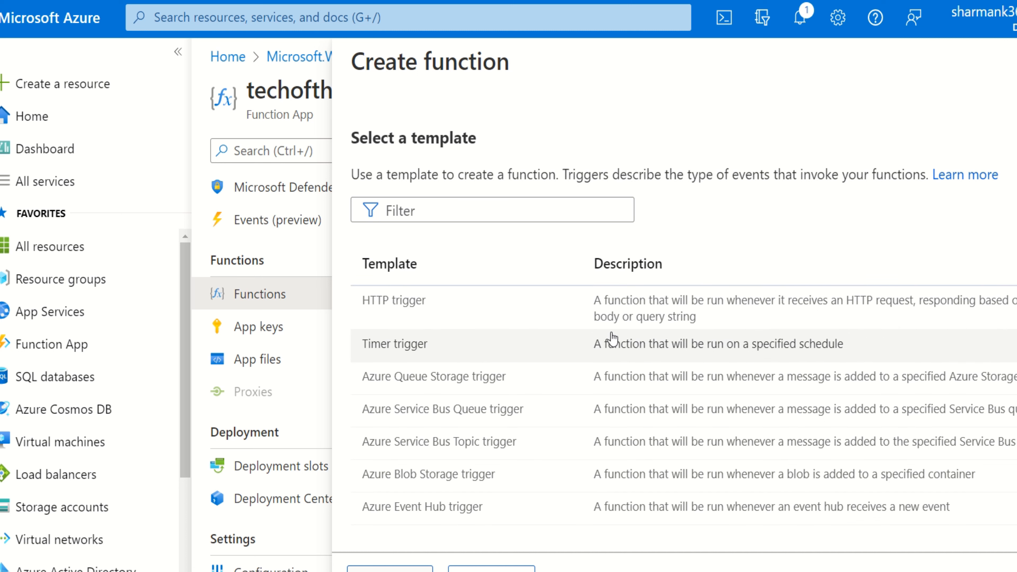
left_click(450, 316)
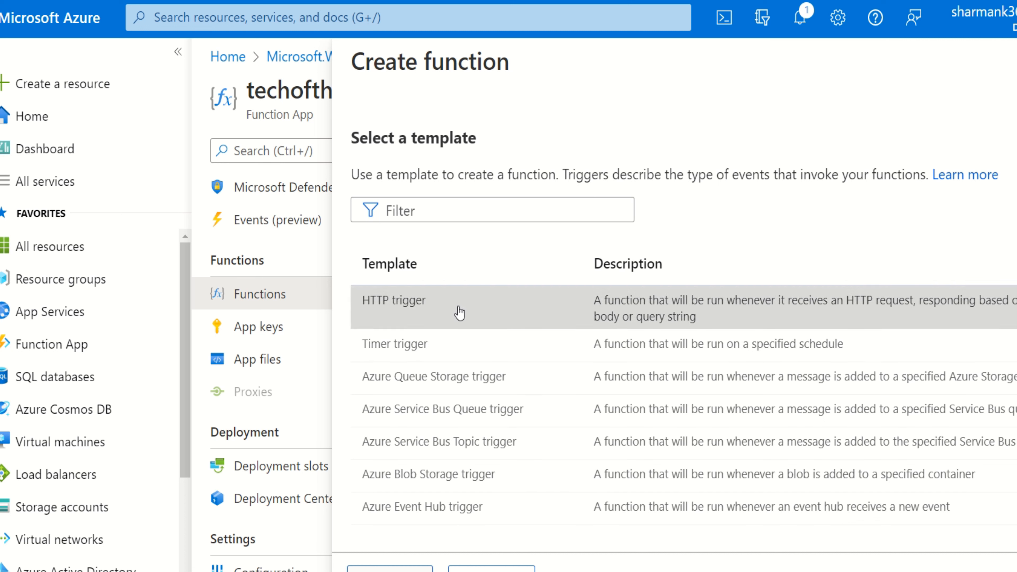
left_click(390, 569)
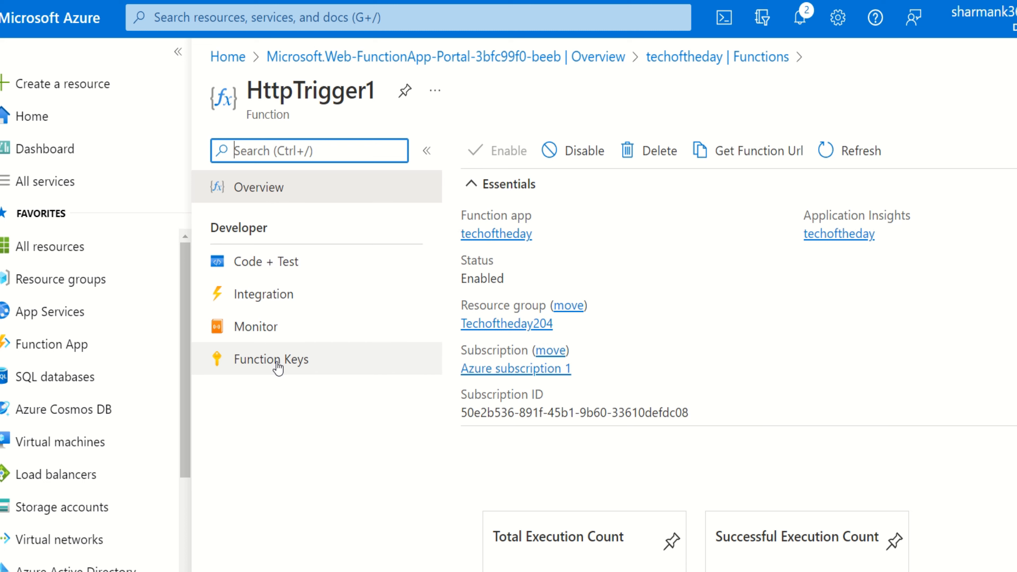
Step: Open the HTTP trigger function's code and read through run.csx to the end
left_click(269, 274)
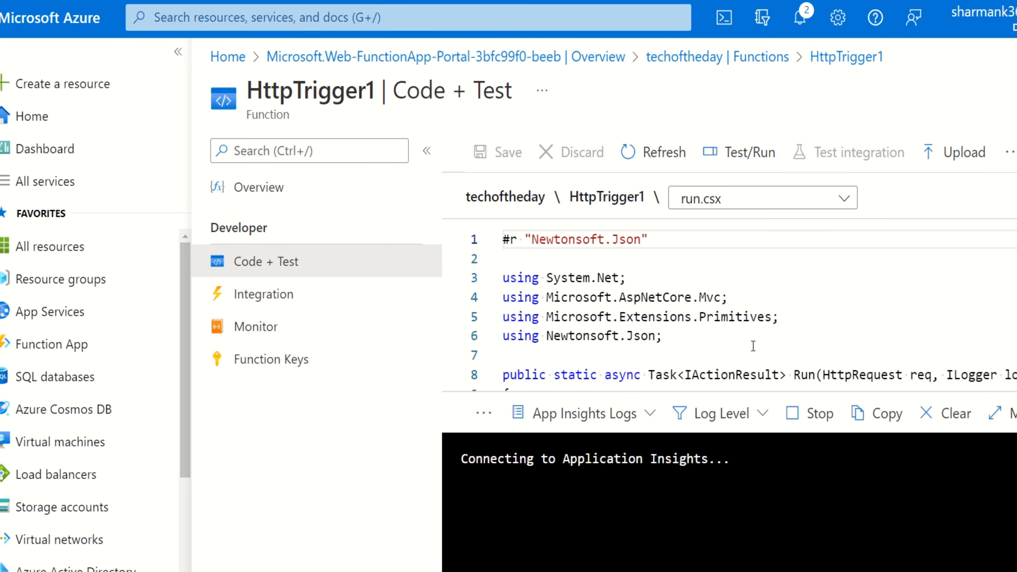
scroll(740, 340, "down", 3)
scroll(720, 332, "up", 2)
scroll(697, 320, "down", 2)
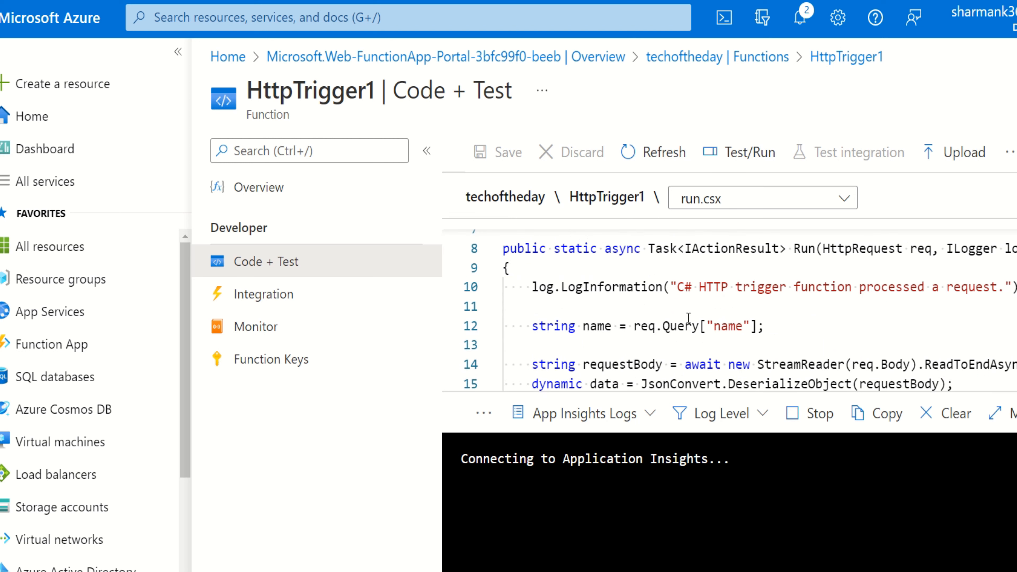
scroll(680, 313, "up", 3)
scroll(679, 313, "down", 4)
scroll(680, 310, "down", 2)
scroll(692, 309, "down", 2)
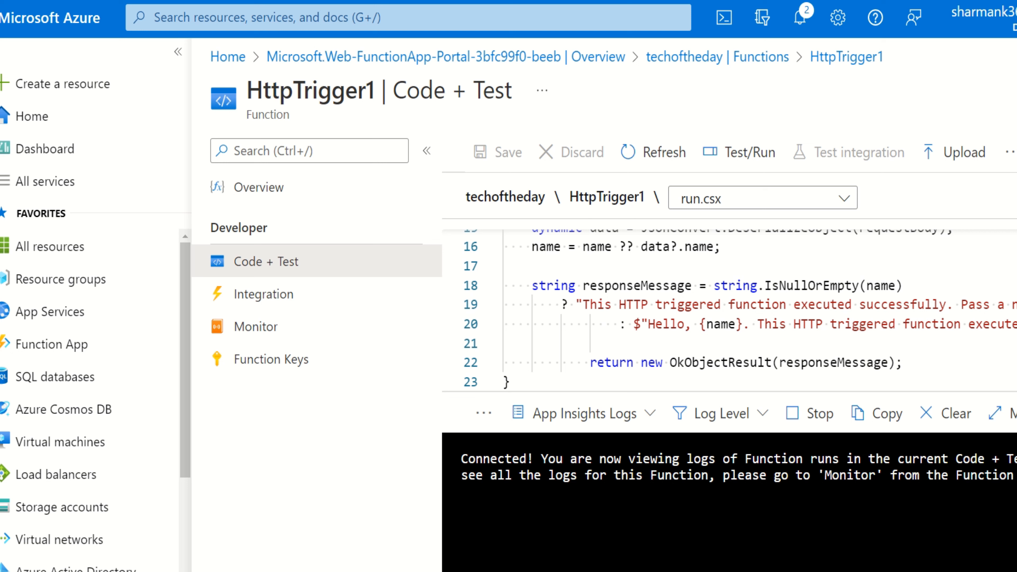
Step: Examine the success and error counts and invocation traces in the HTTP trigger function's monitoring page
left_click(266, 334)
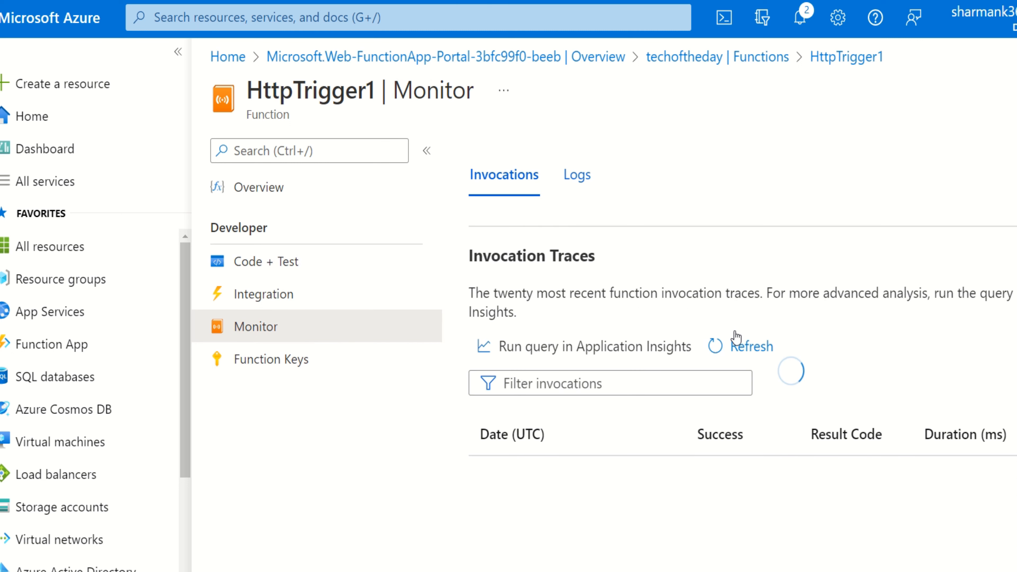
scroll(716, 382, "down", 2)
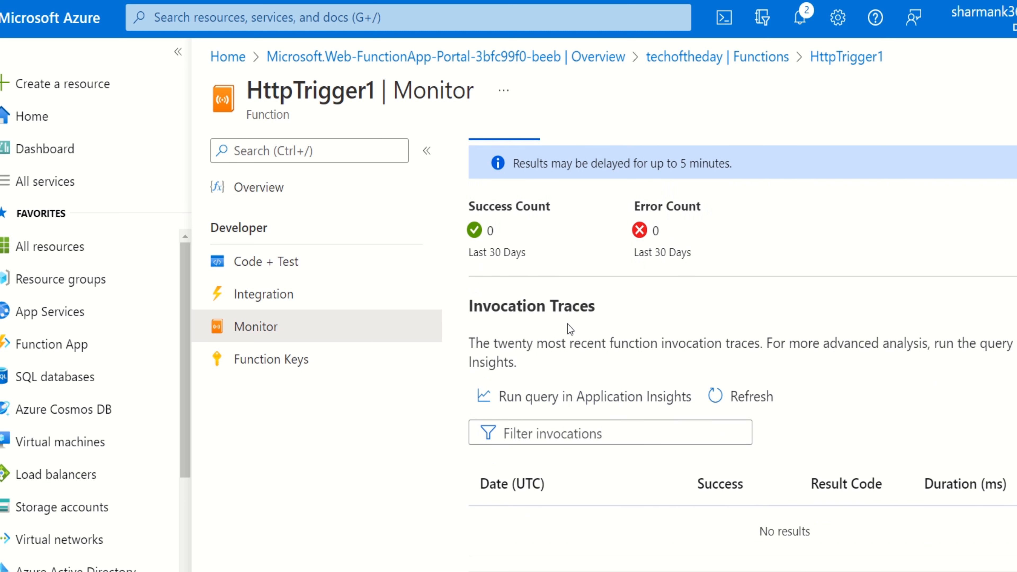
scroll(567, 323, "up", 2)
Step: Return to the HTTP trigger function's code and examine how run.csx handles the request and builds its response message
left_click(282, 272)
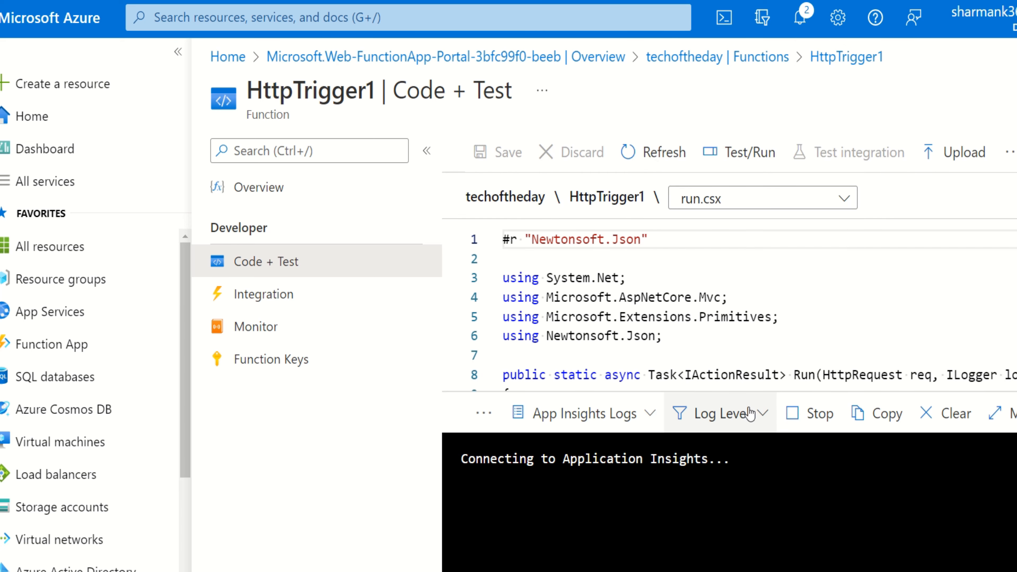
scroll(744, 340, "down", 3)
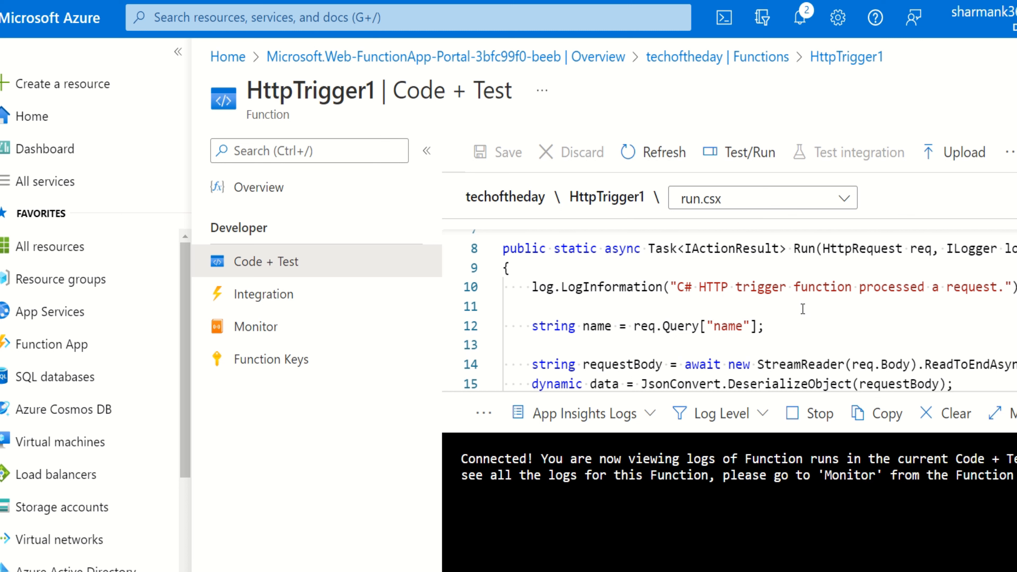
scroll(803, 309, "down", 1)
scroll(800, 309, "down", 2)
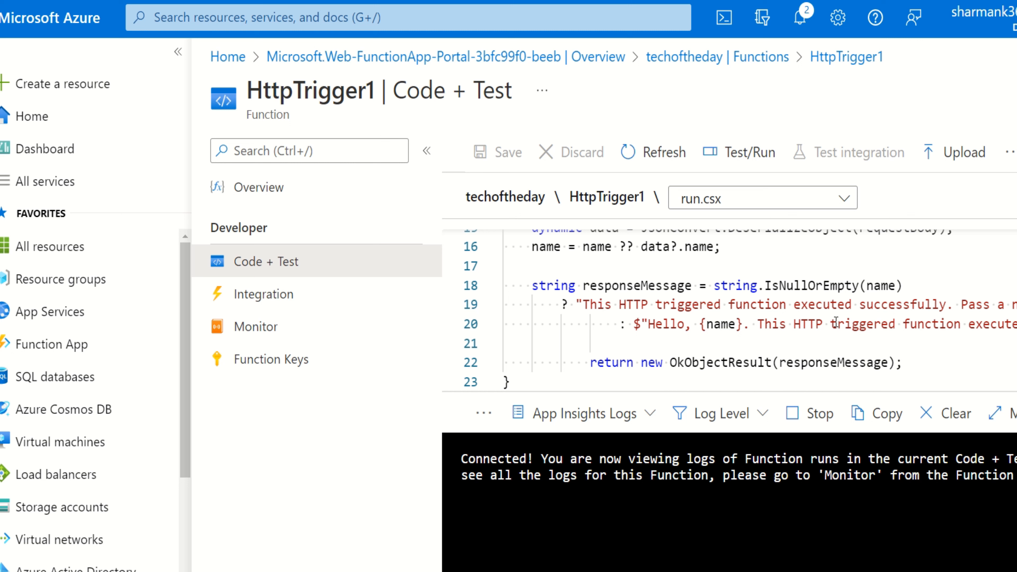
scroll(836, 322, "up", 4)
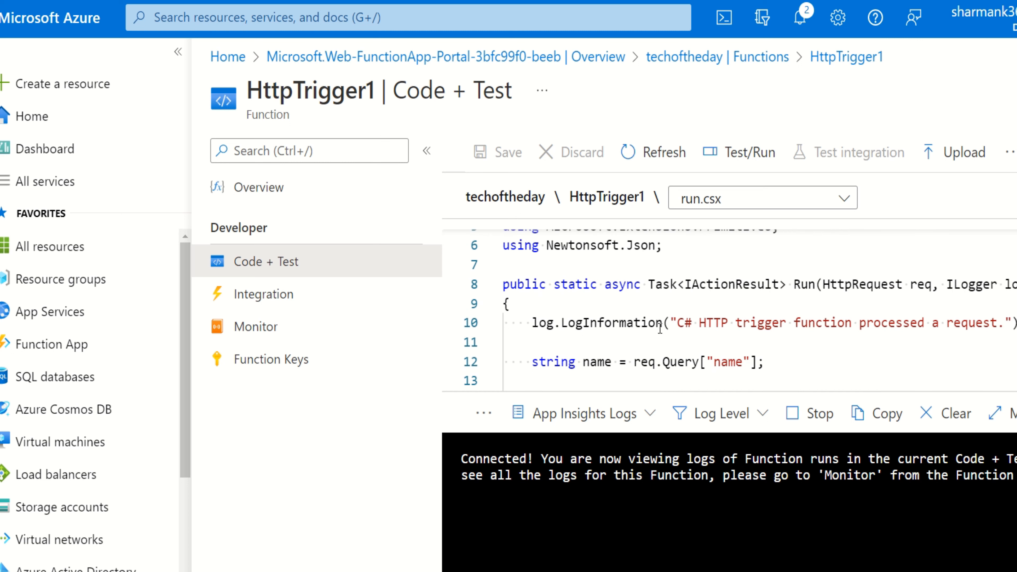
scroll(787, 354, "down", 1)
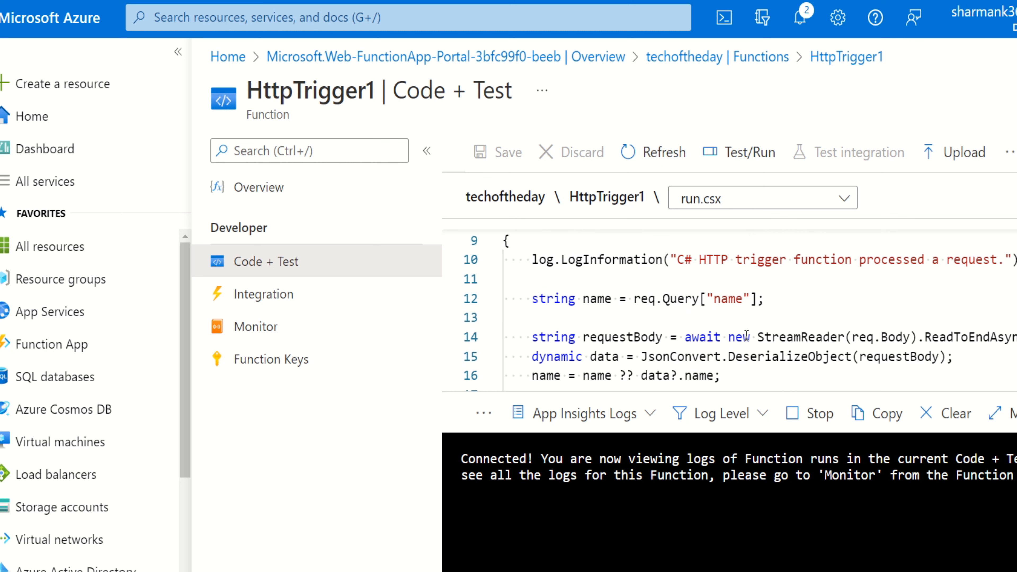
scroll(745, 336, "up", 1)
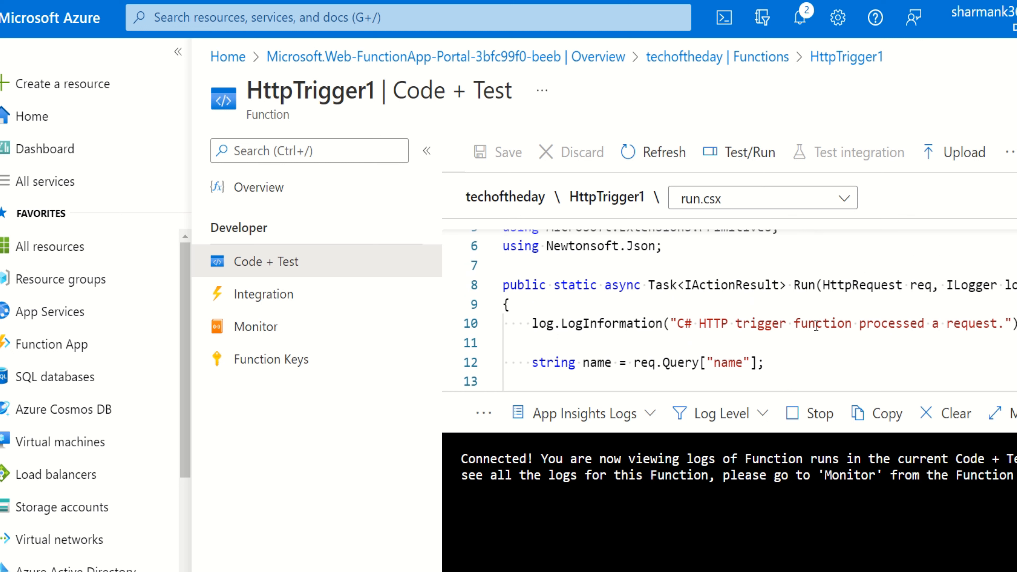
Step: In run.csx, add a sentence starting "And it was added for" after "executed successfully" in the missing-name response message, and save the file
scroll(746, 310, "up", 2)
scroll(747, 310, "down", 2)
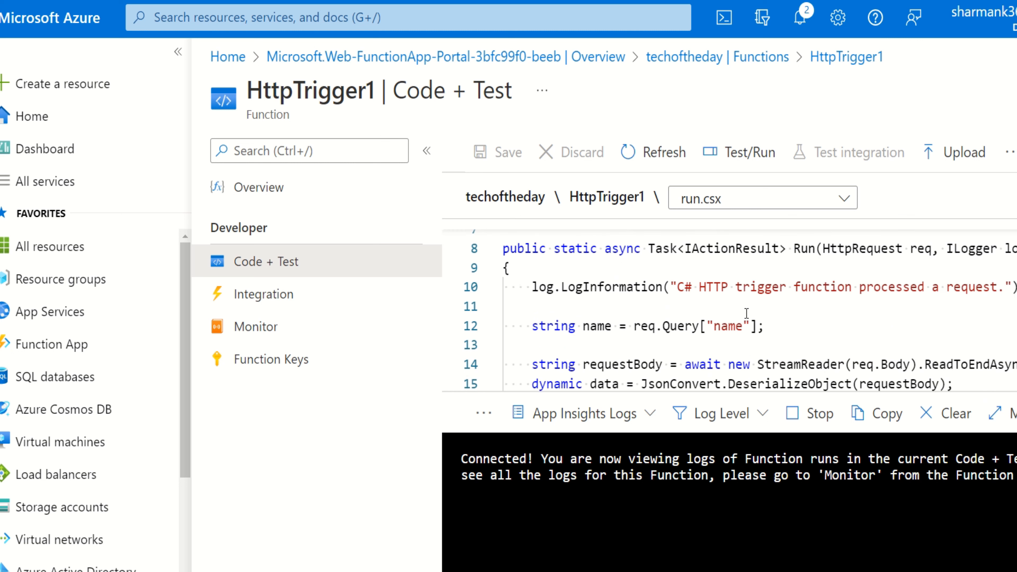
left_click(1003, 293)
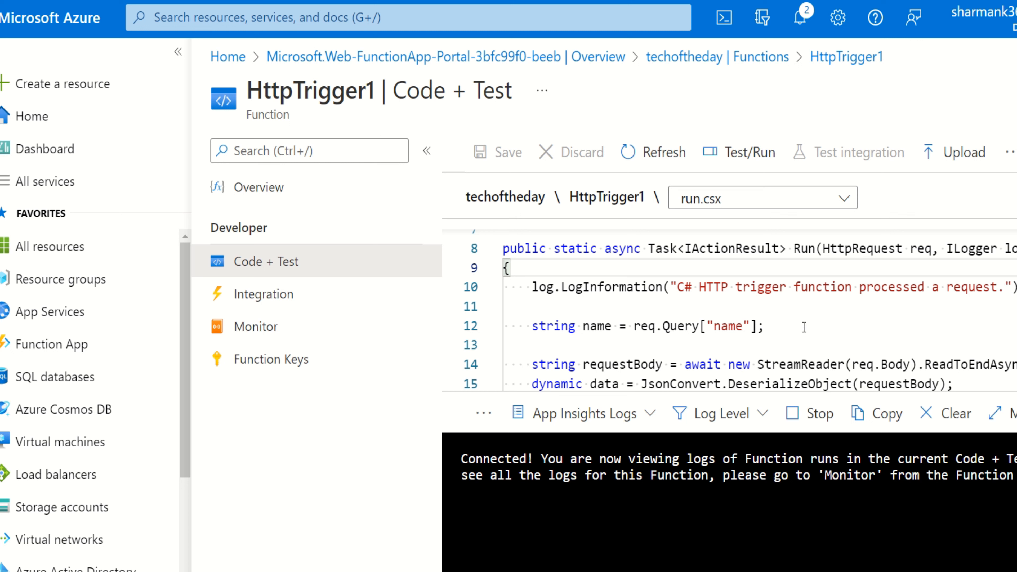
left_click(874, 292)
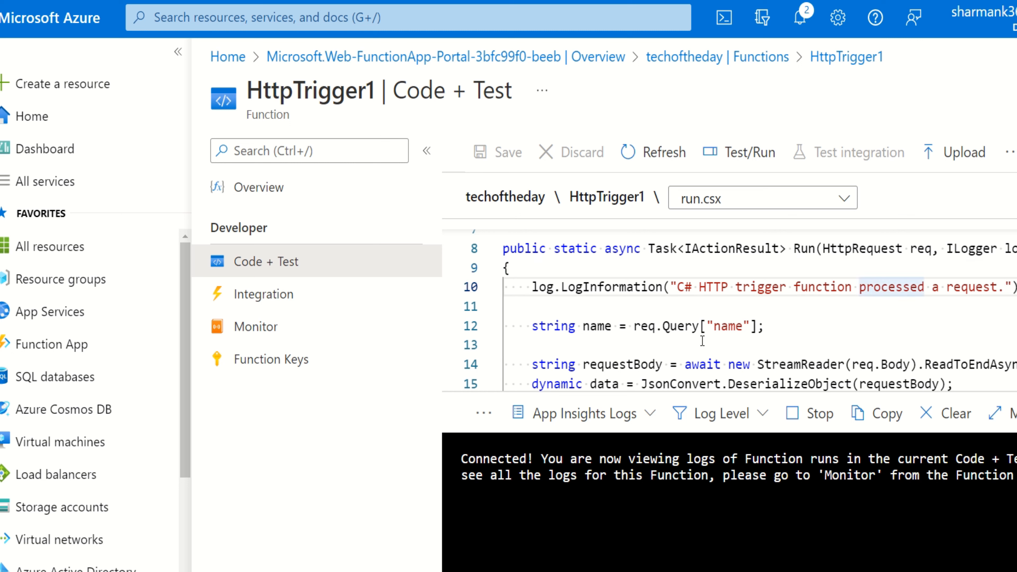
scroll(740, 293, "down", 2)
scroll(741, 355, "down", 2)
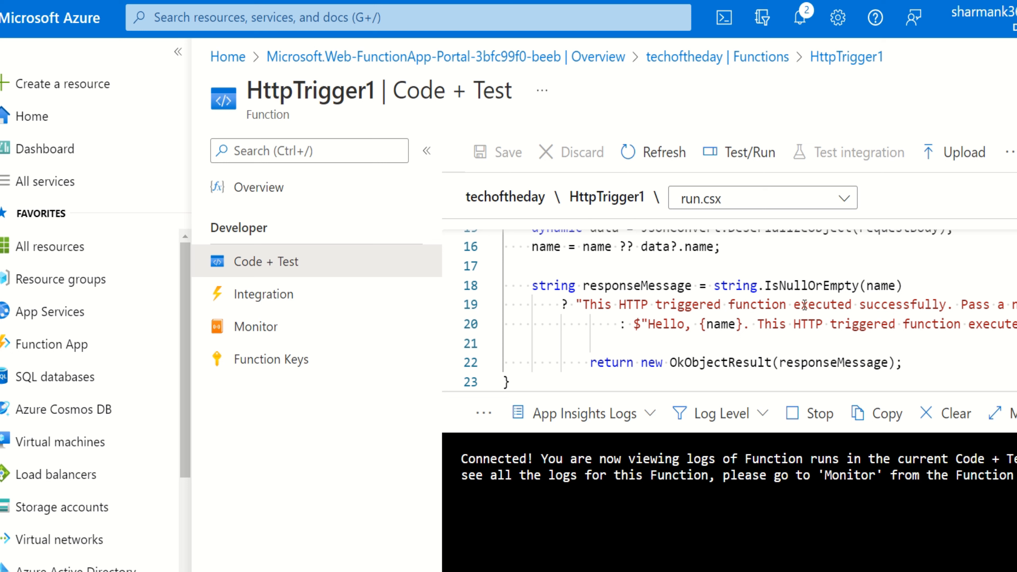
left_click(791, 307)
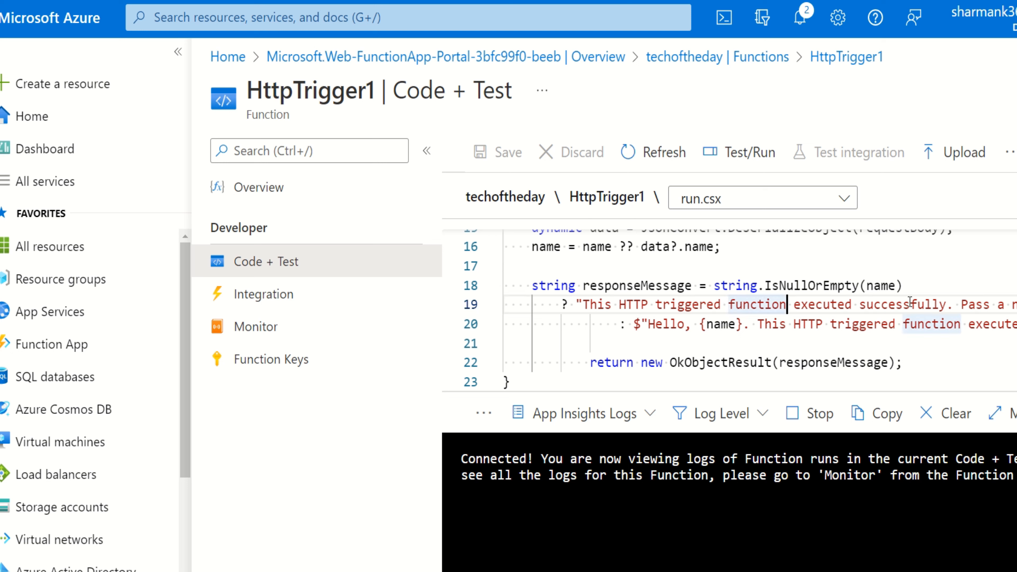
left_click(947, 306)
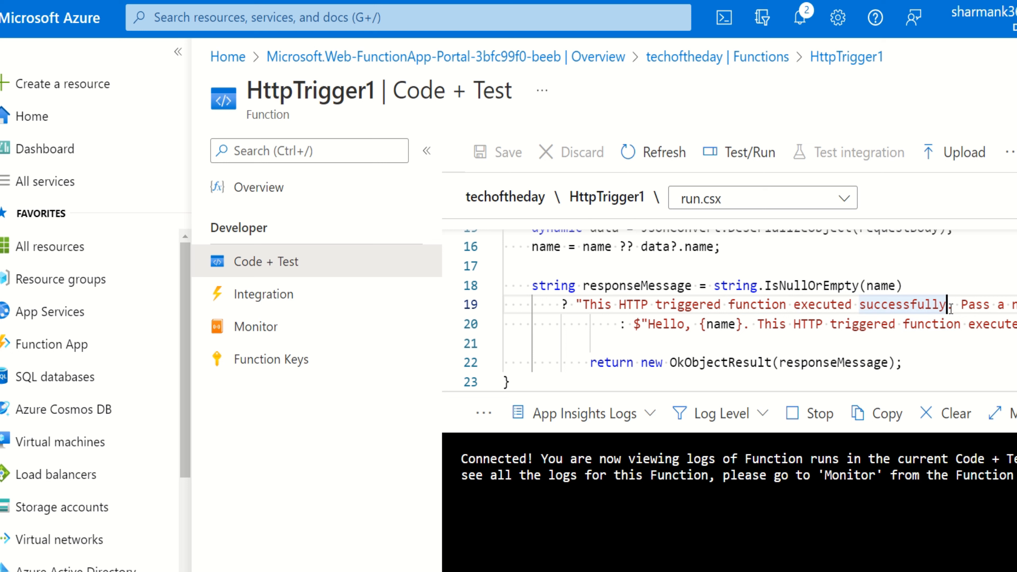
type(". And ")
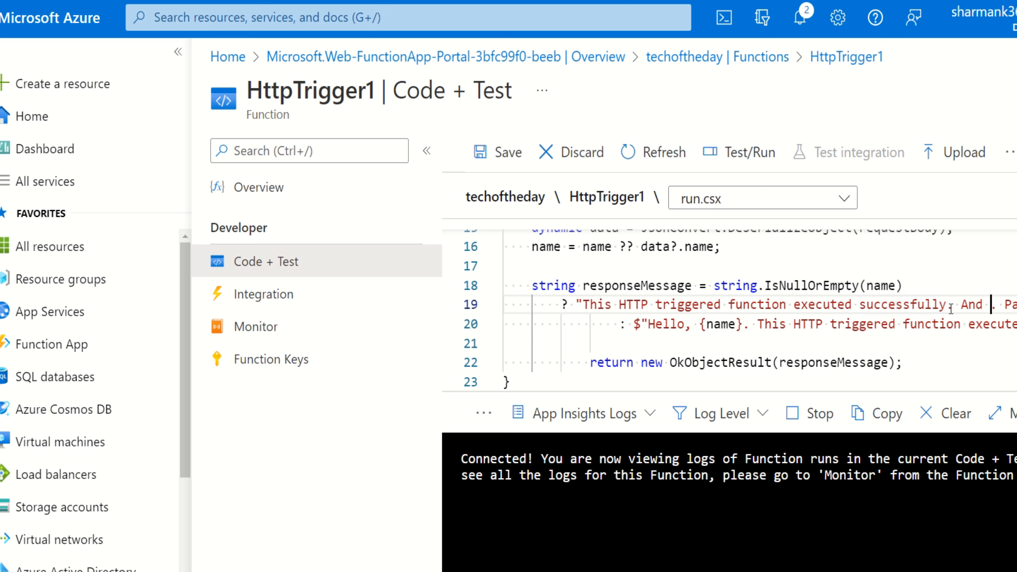
type("it was added fo")
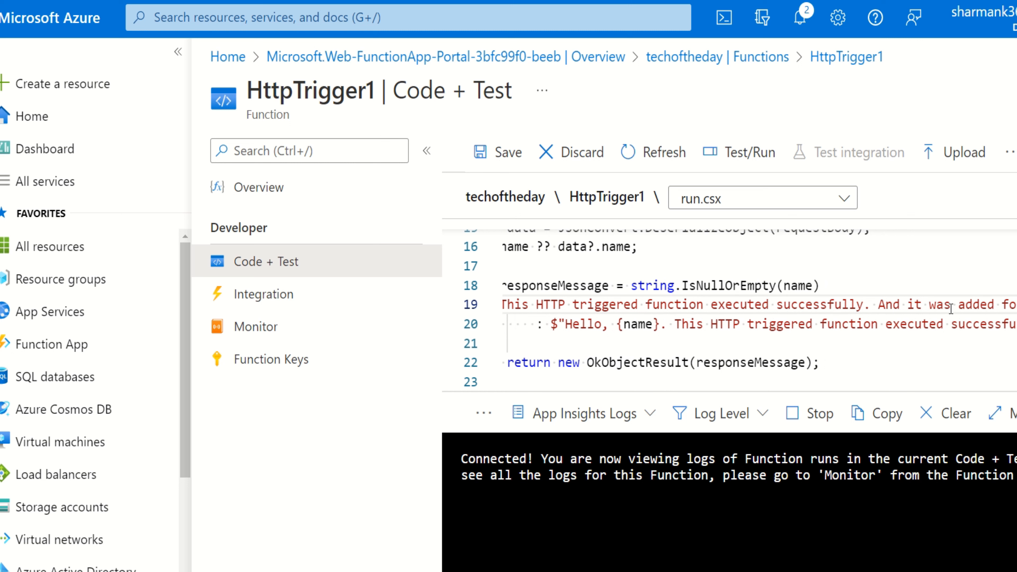
type("r te")
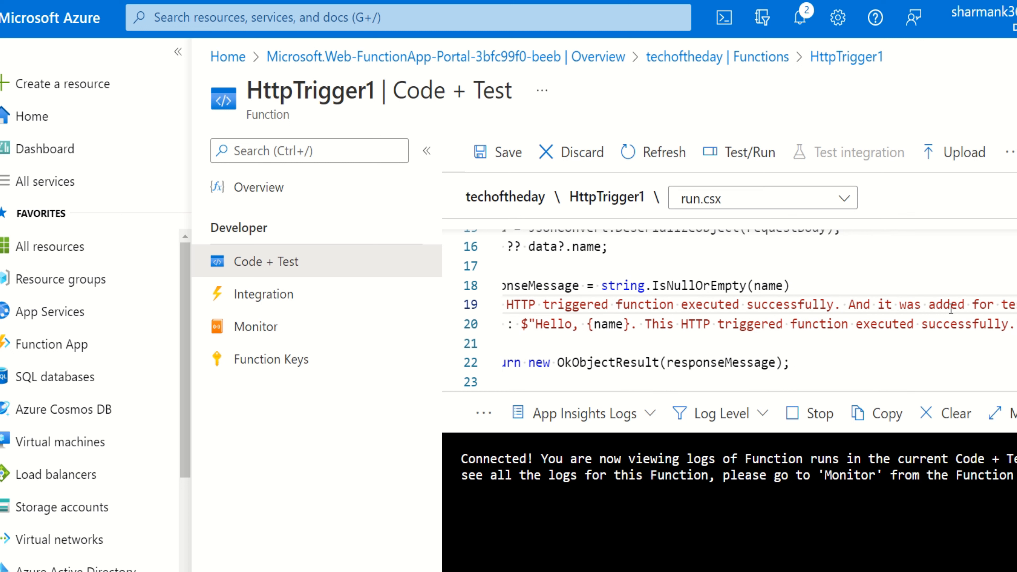
type("s")
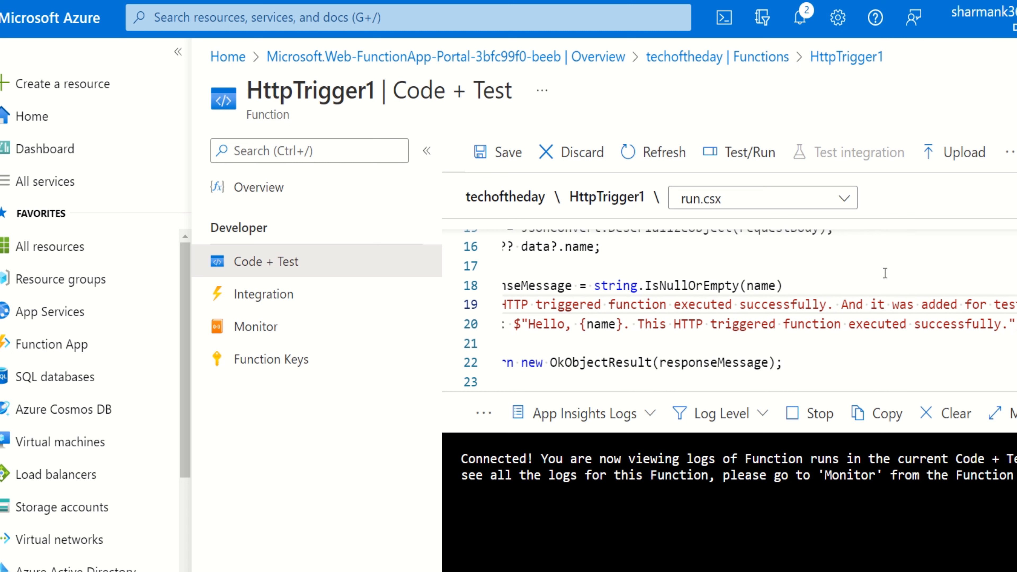
left_click(498, 153)
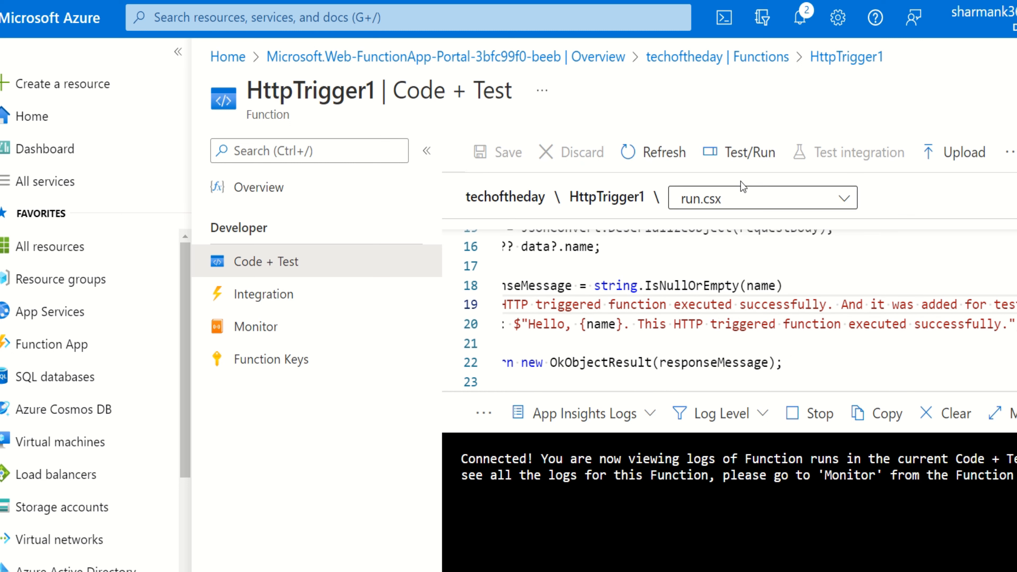
Step: Test-run the HTTP trigger function with the POST method, the master host key and the default request body, and close the test pane
left_click(738, 159)
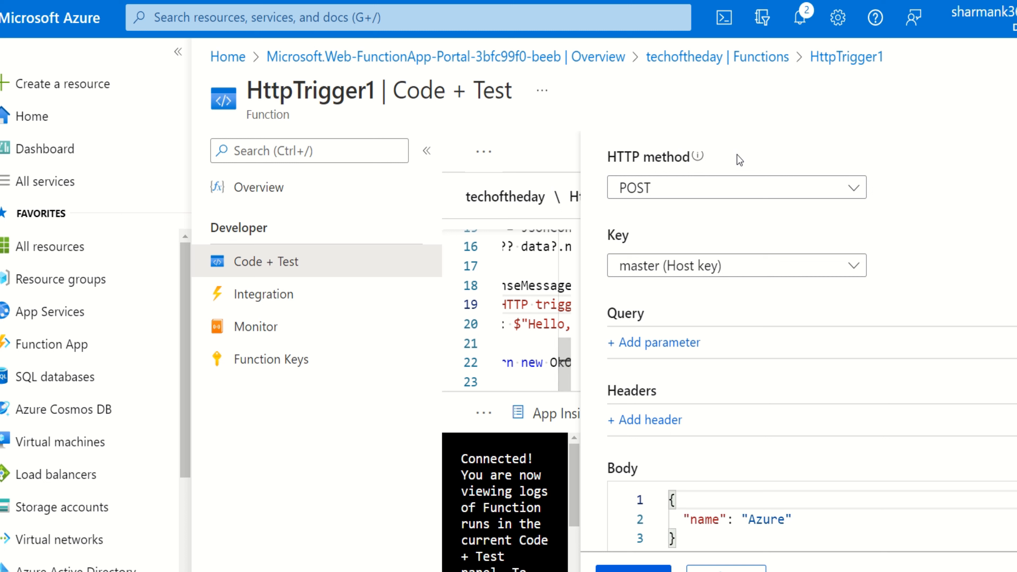
scroll(891, 426, "down", 3)
scroll(731, 429, "up", 5)
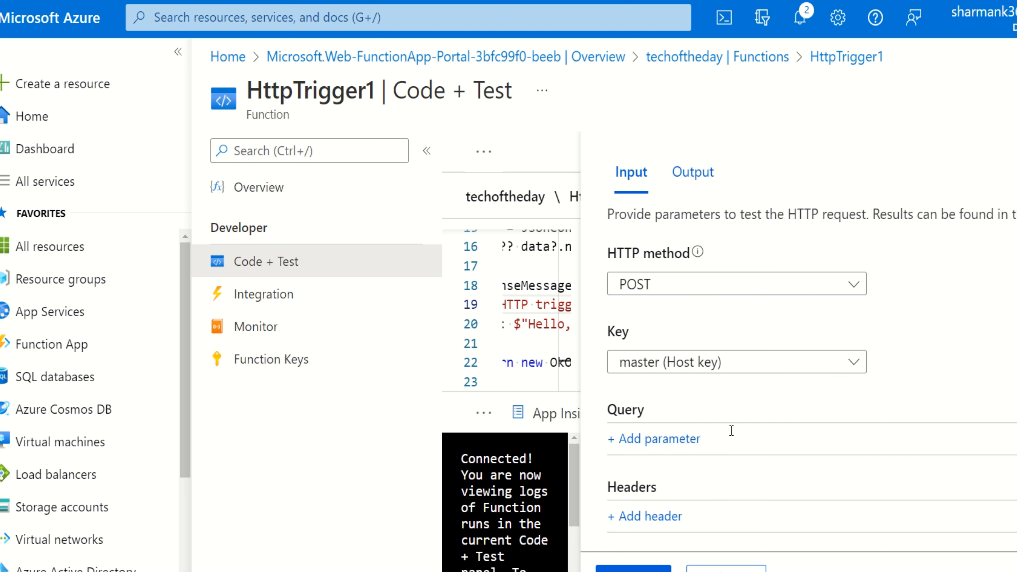
scroll(776, 367, "down", 2)
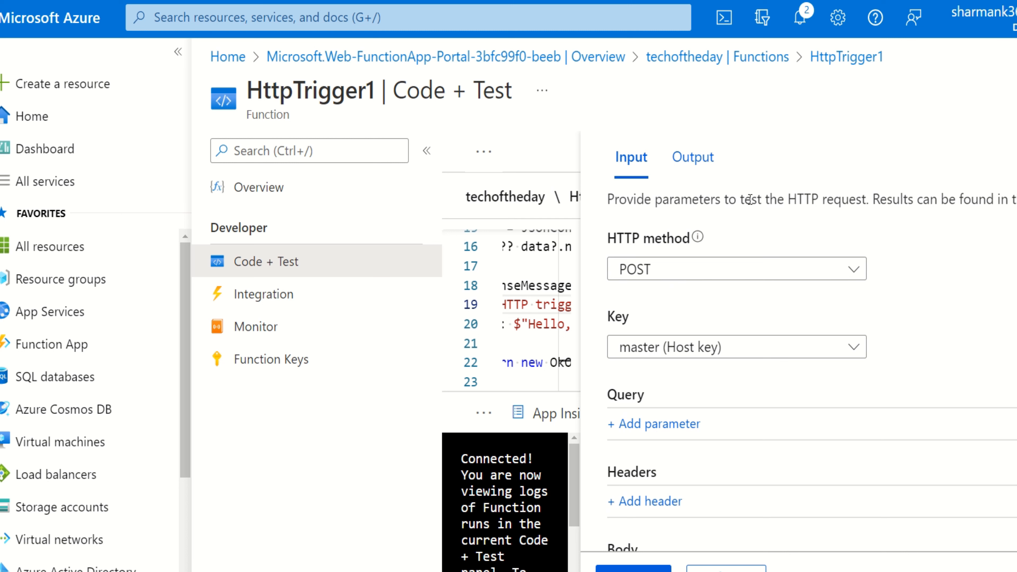
scroll(785, 276, "down", 4)
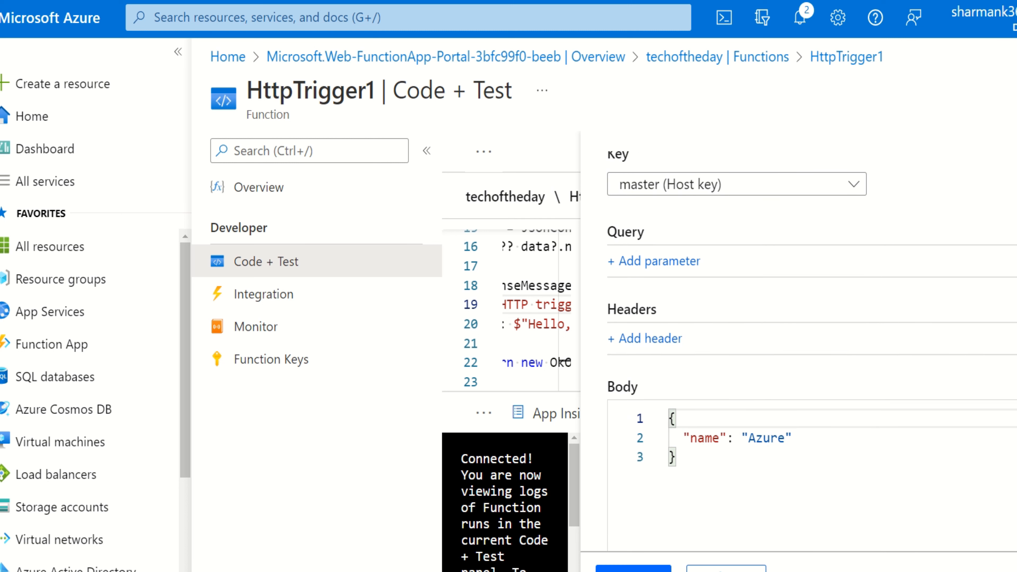
left_click(633, 568)
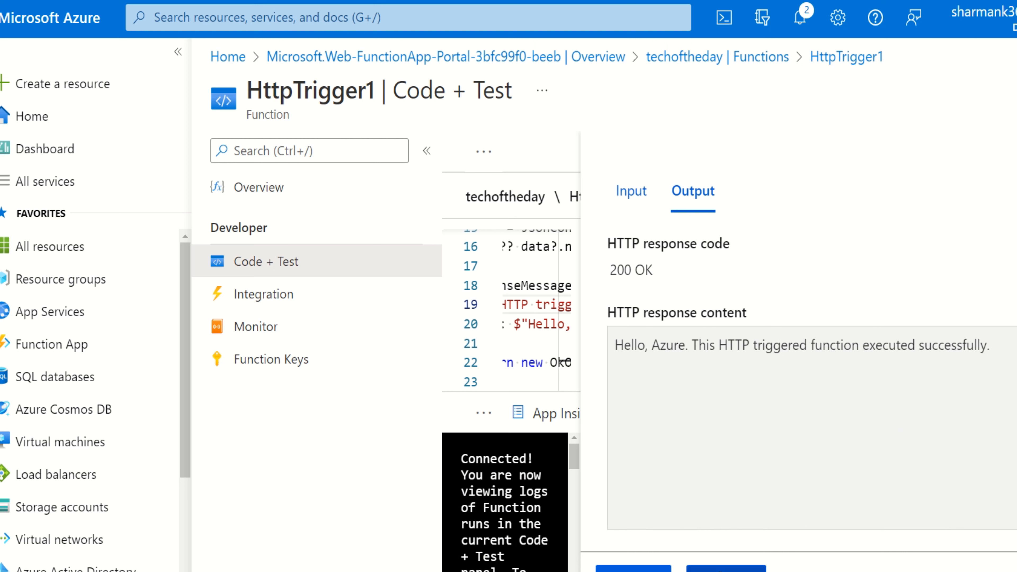
left_click(726, 568)
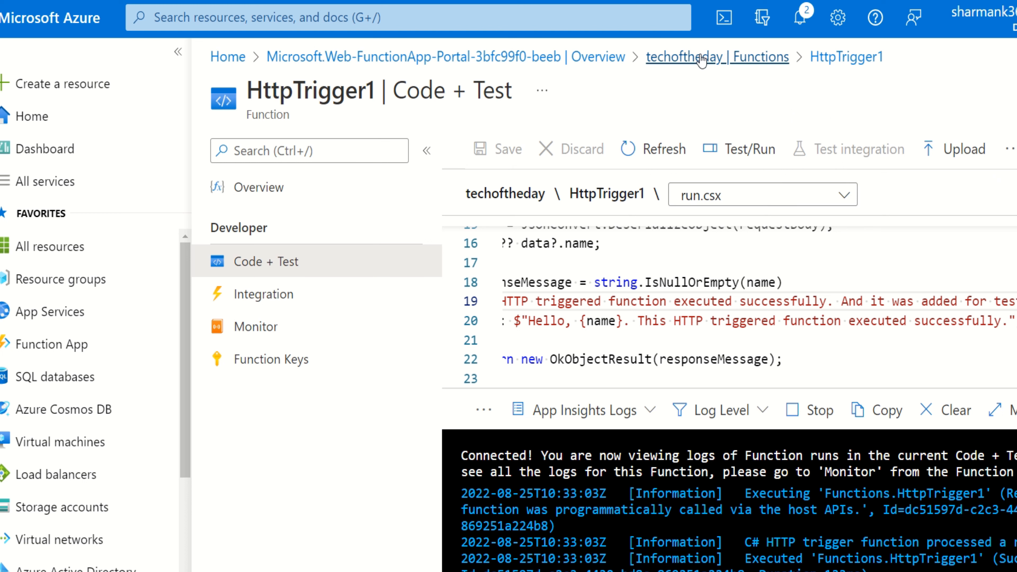
Step: Return to the techoftheday app's functions list and look through the app's available deployment and settings options
left_click(711, 60)
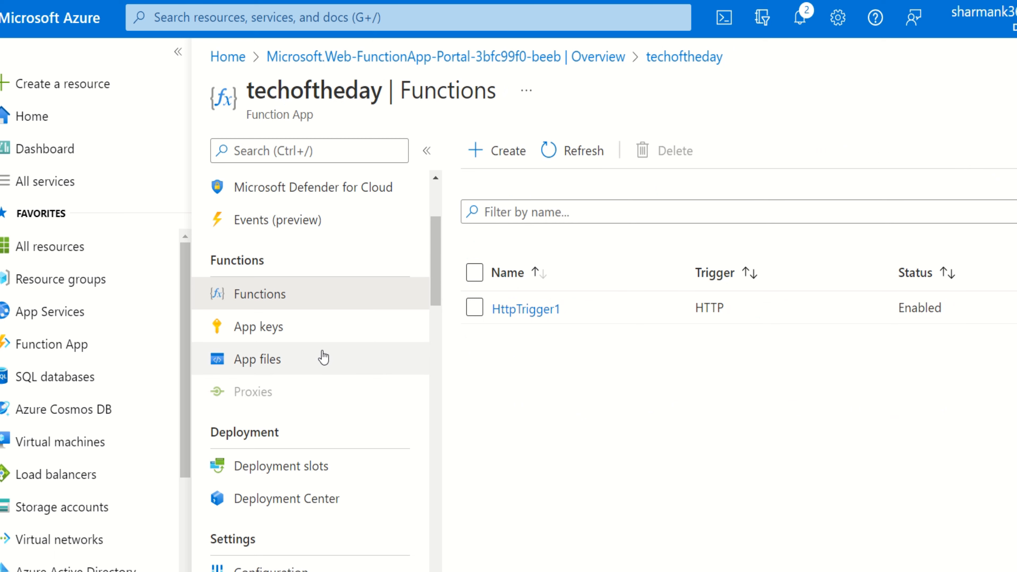
scroll(304, 489, "down", 5)
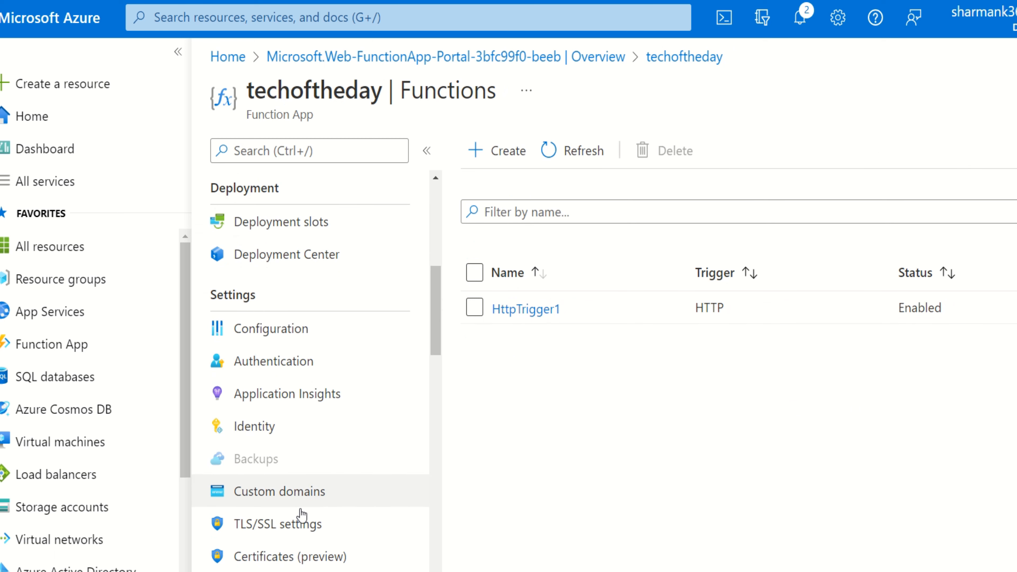
scroll(276, 432, "down", 6)
scroll(286, 443, "up", 10)
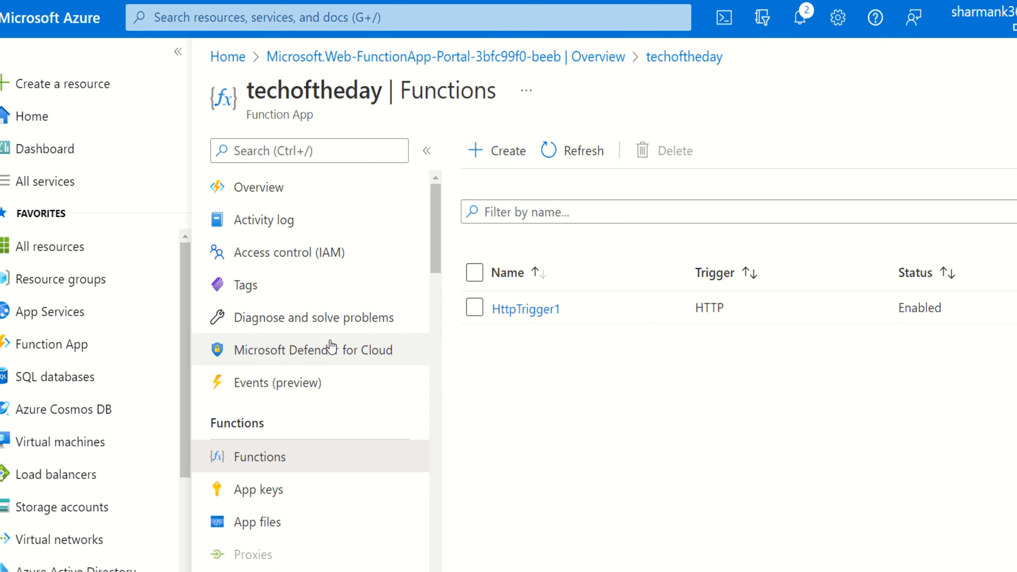
scroll(327, 357, "down", 6)
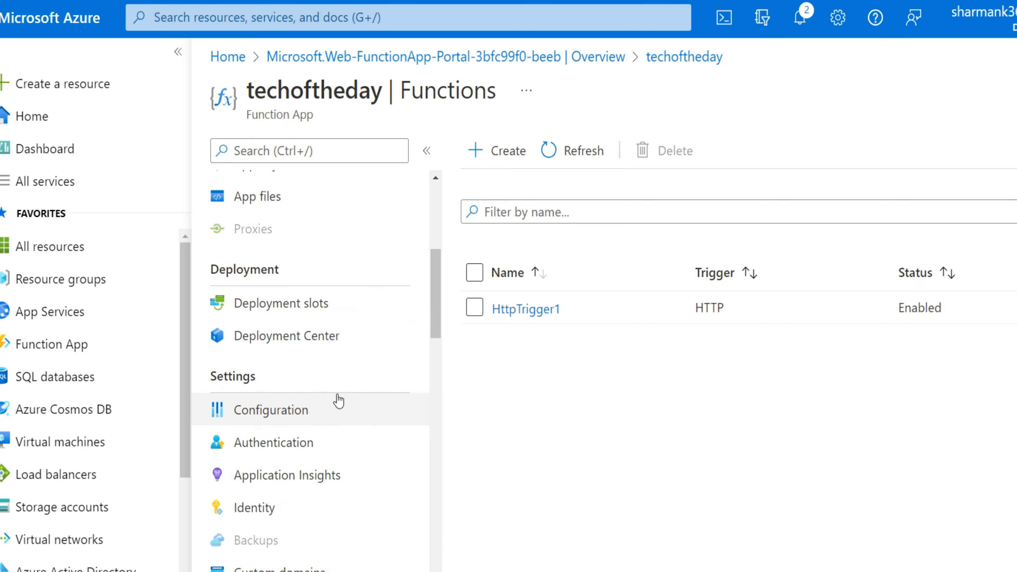
mouse_move(560, 2)
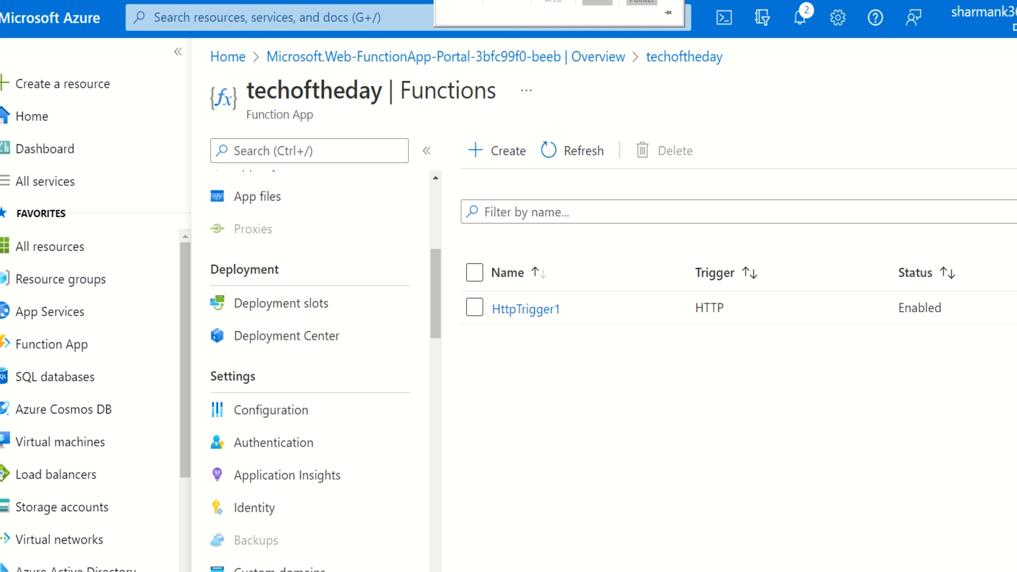
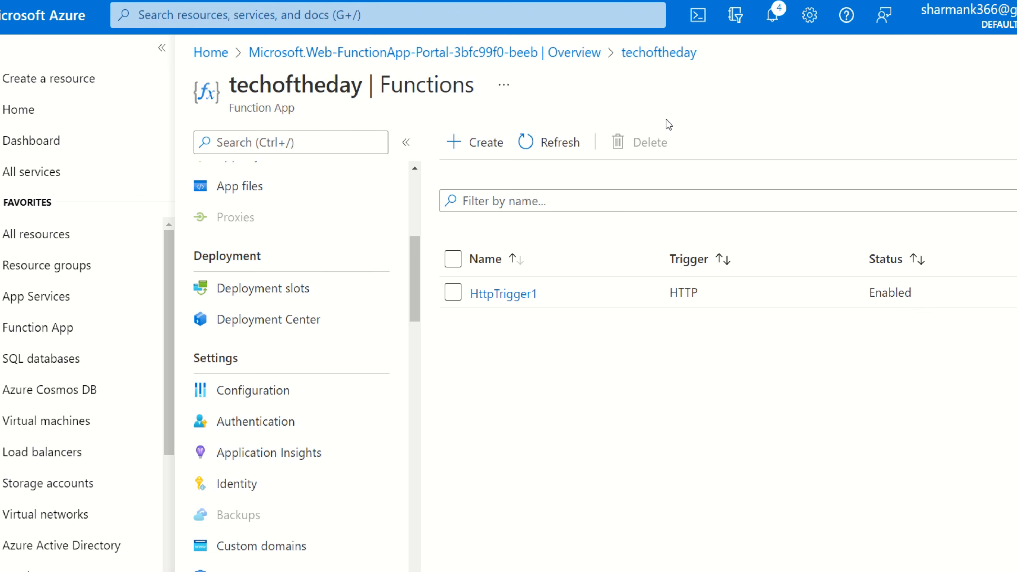
Step: Open the techoftheday function app's overview and examine its essentials and URL
scroll(357, 289, "up", 5)
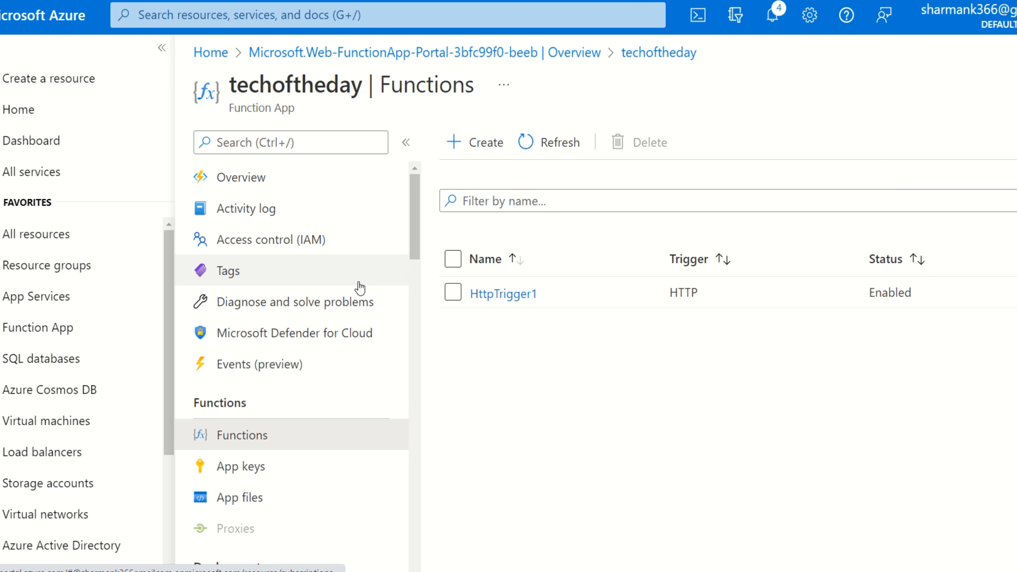
left_click(250, 177)
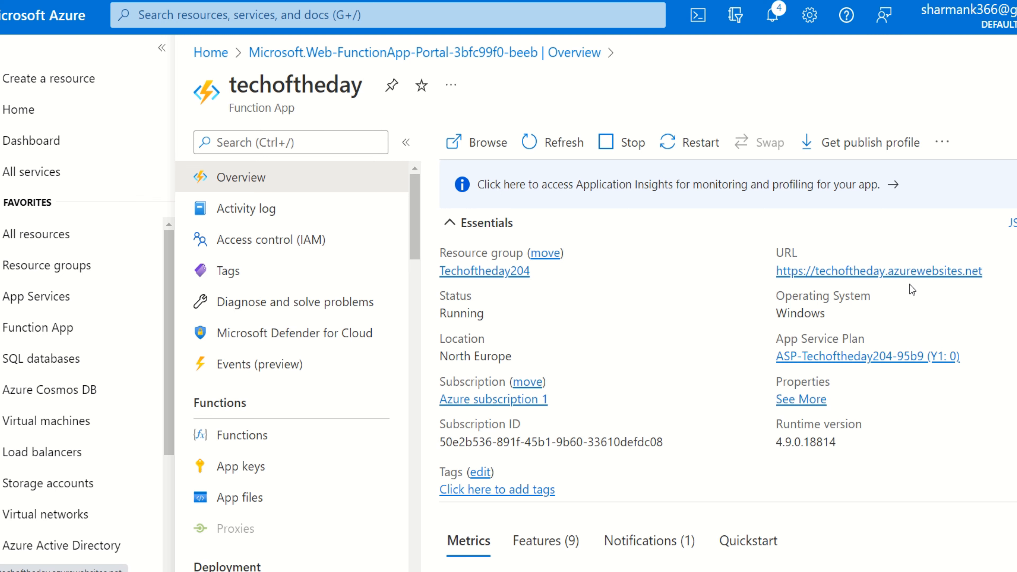
left_click(898, 276)
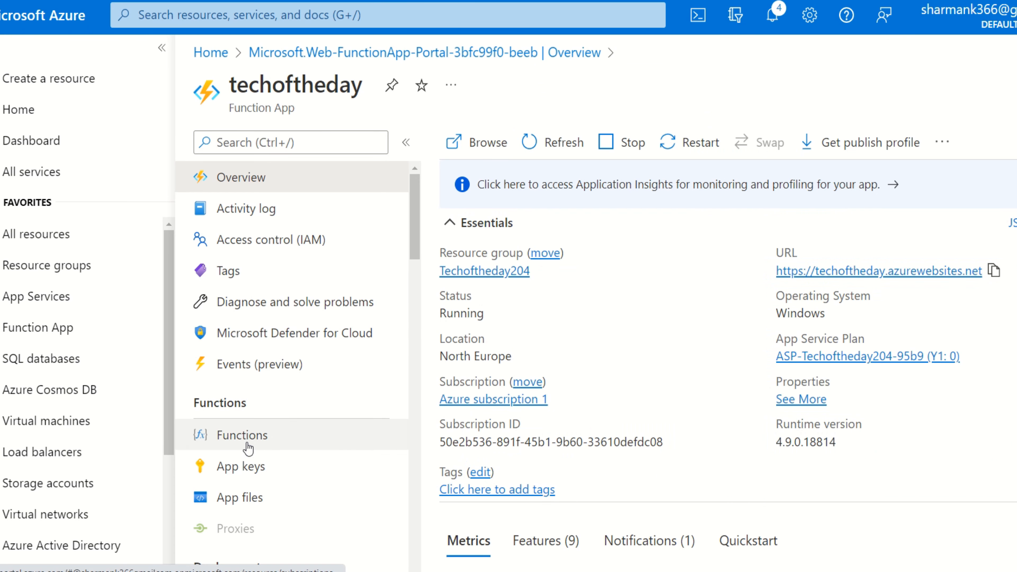
Step: Go back to the app's functions list and open the overview of the HttpTrigger1 function
left_click(242, 435)
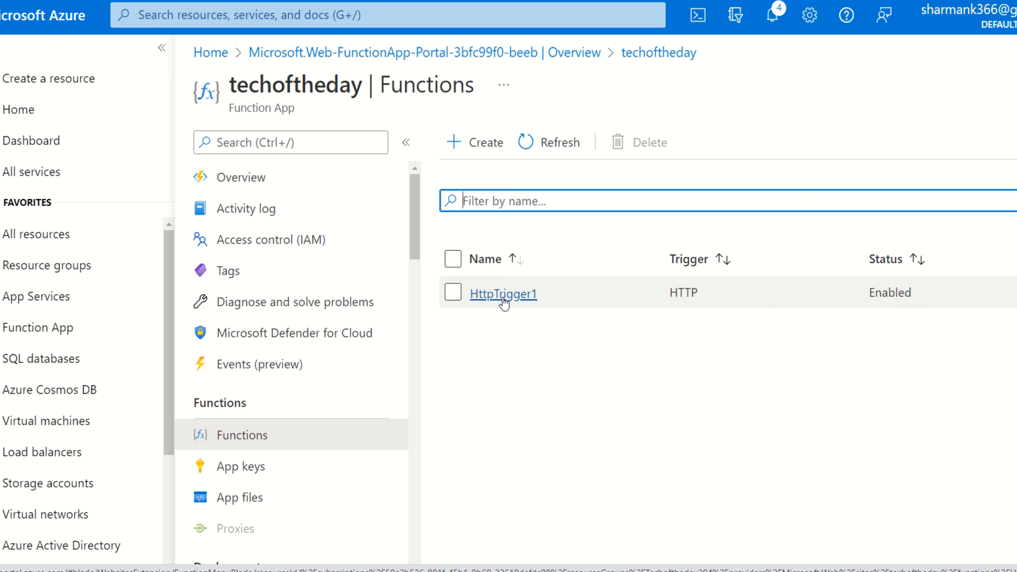
scroll(345, 422, "down", 5)
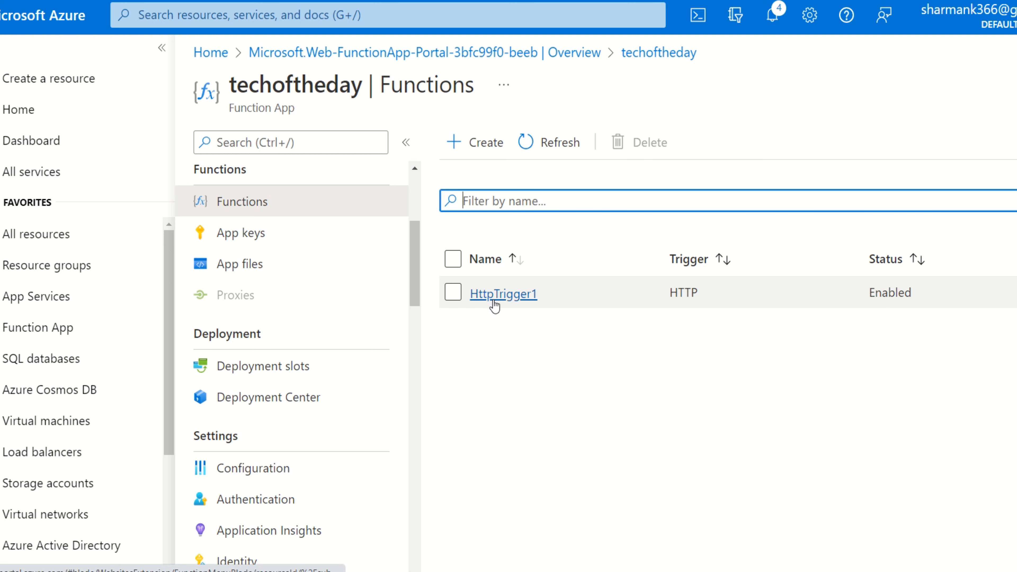
left_click(497, 302)
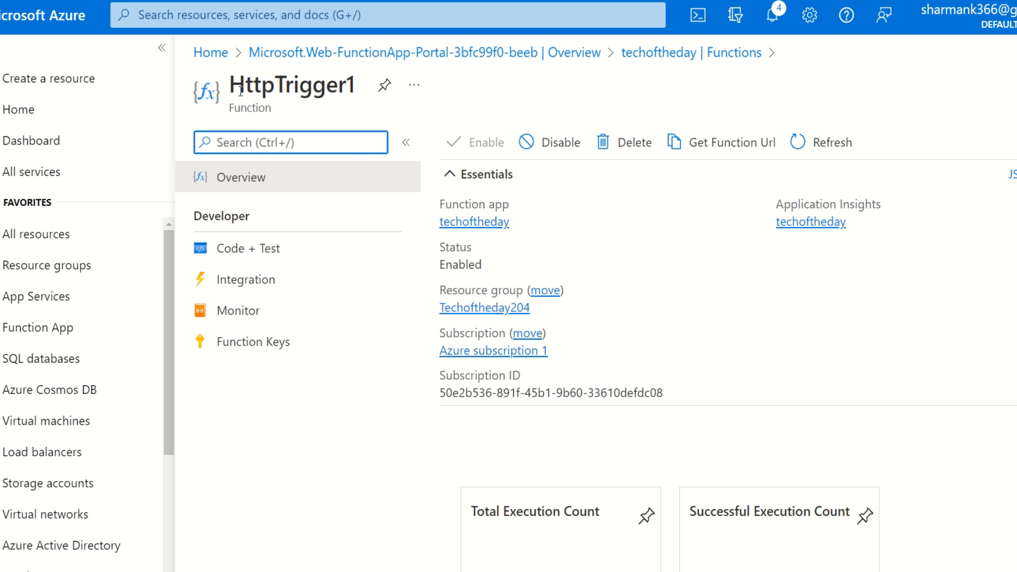
left_click_drag(231, 85, 350, 72)
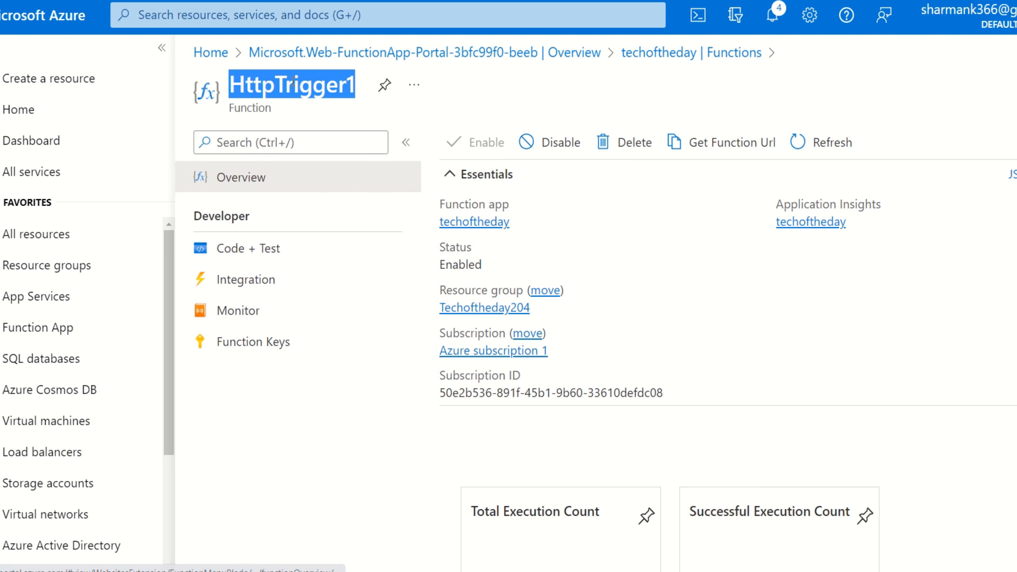
Step: Open HttpTrigger1's code and examine the ILogger parameter and the log.LogInformation call in run.csx
left_click(254, 248)
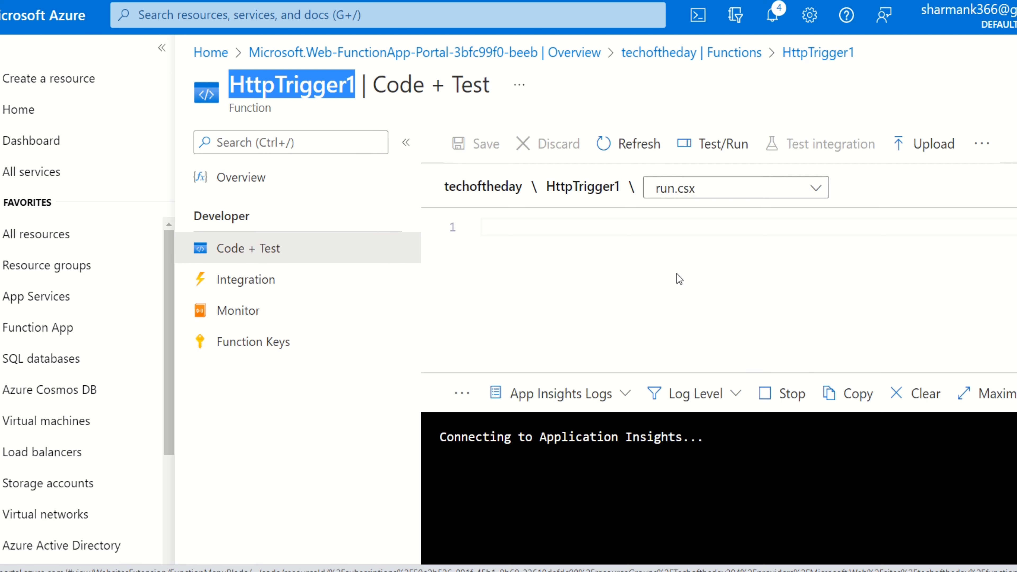
left_click(685, 282)
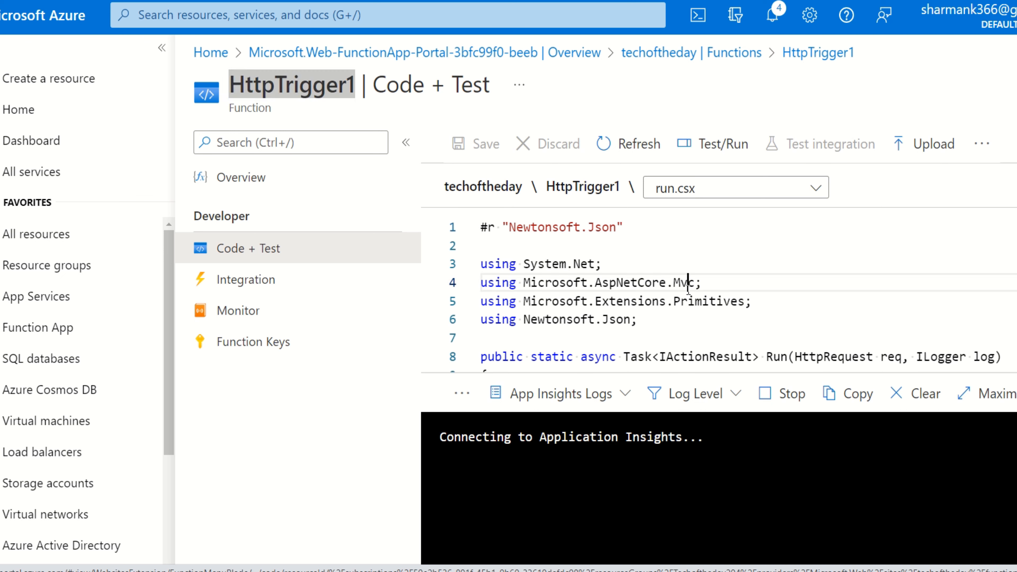
scroll(687, 287, "down", 3)
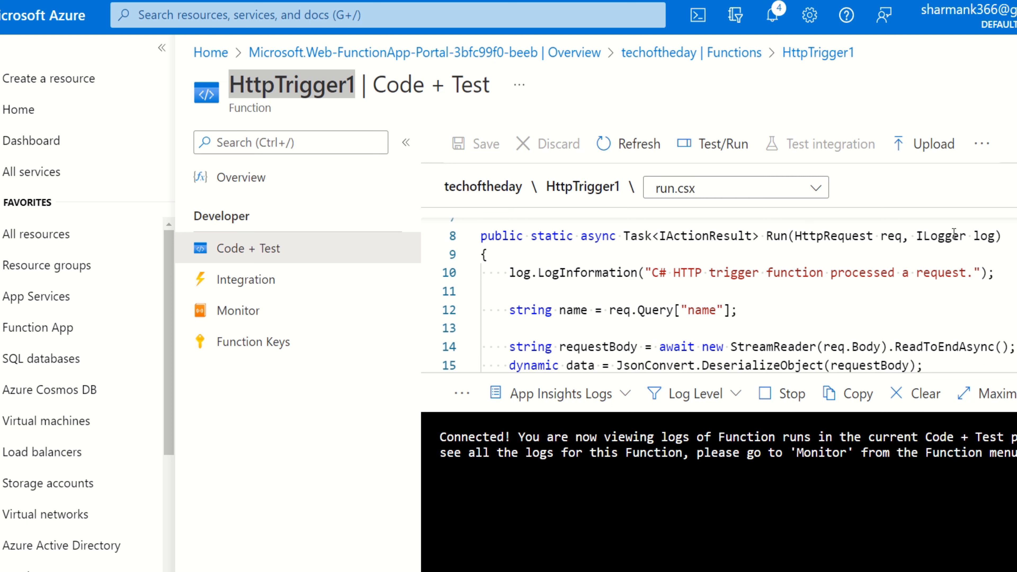
left_click_drag(999, 236, 915, 240)
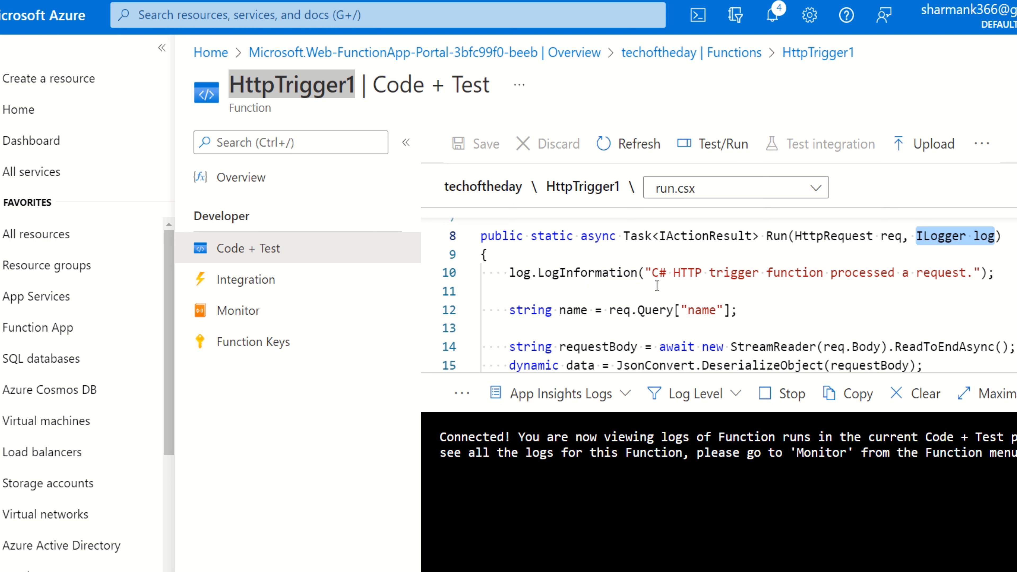
left_click_drag(507, 272, 766, 312)
left_click(765, 313)
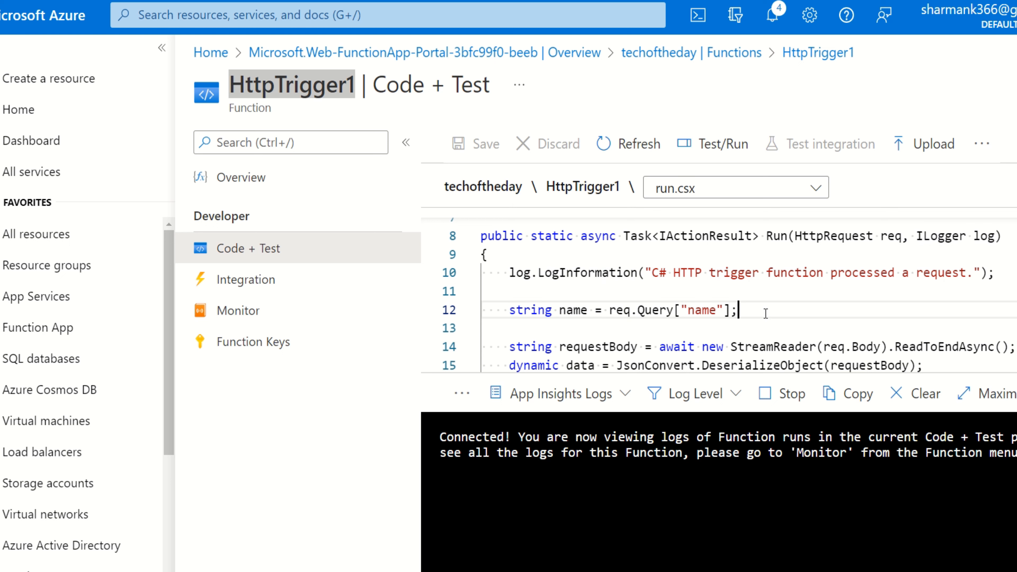
Step: Examine how run.csx reads the request body into requestBody and builds the responseMessage returned by the function
scroll(765, 313, "down", 1)
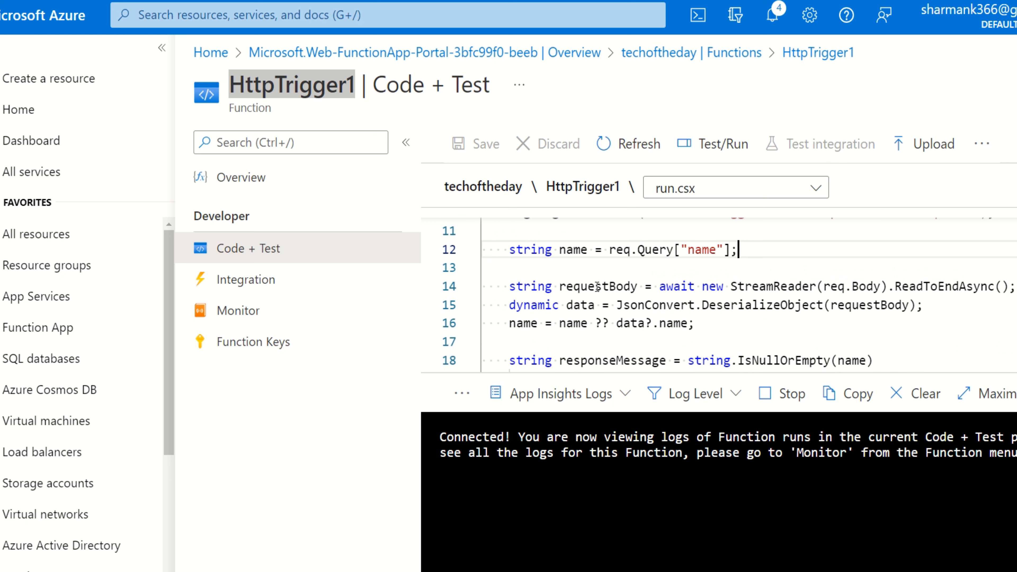
key("Down")
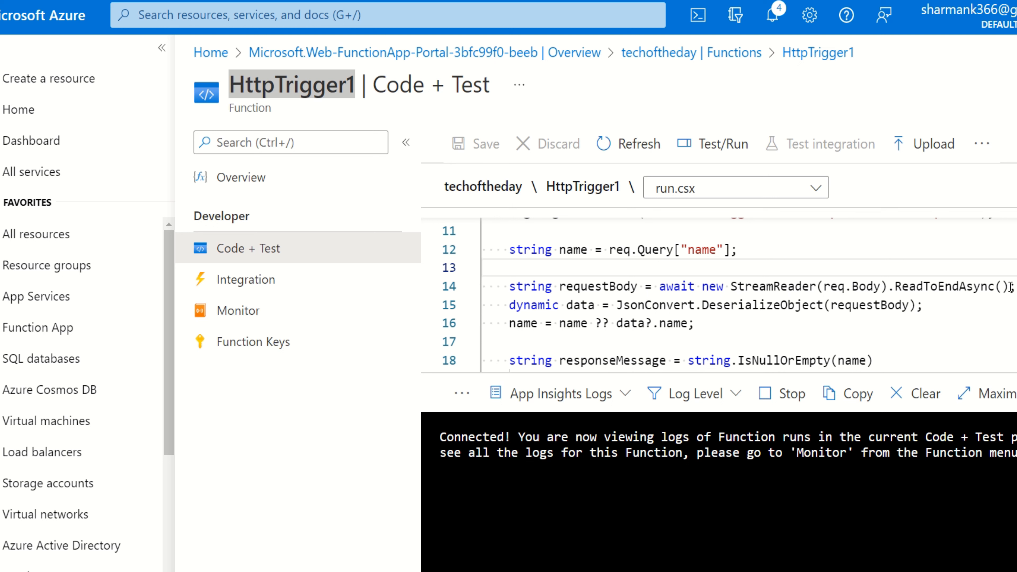
left_click_drag(1009, 287, 659, 289)
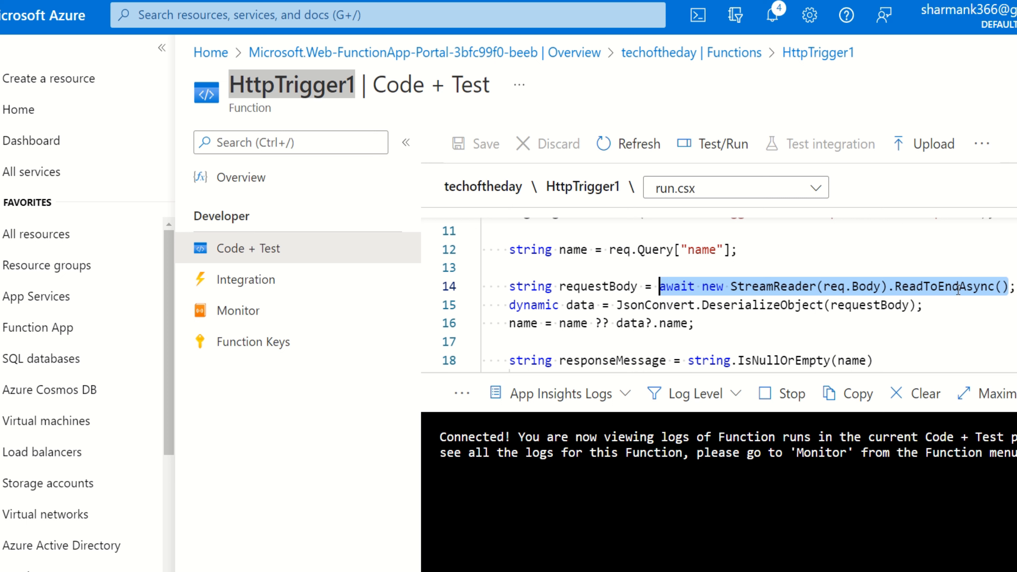
left_click(774, 288)
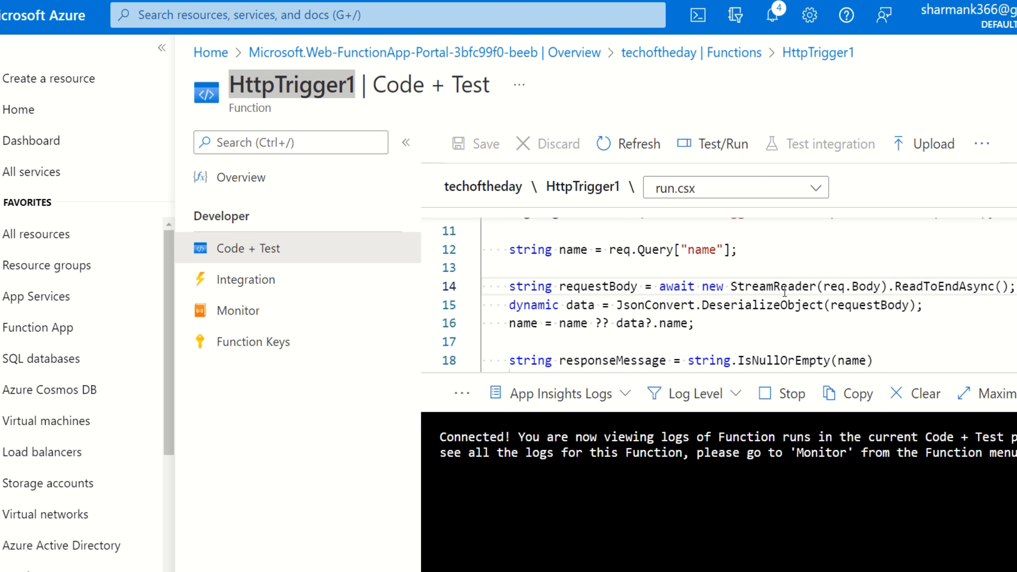
double_click(587, 287)
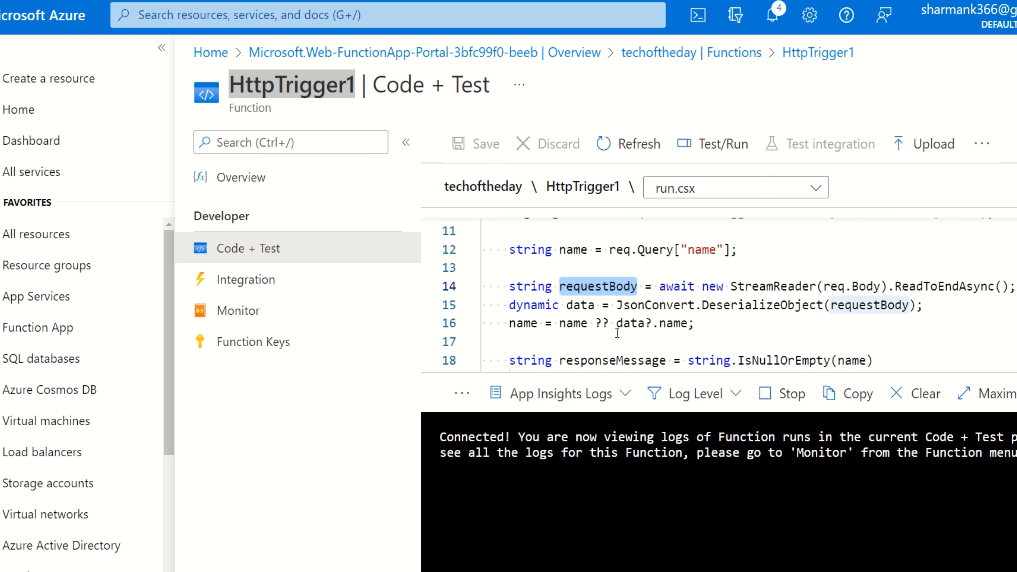
scroll(632, 311, "down", 1)
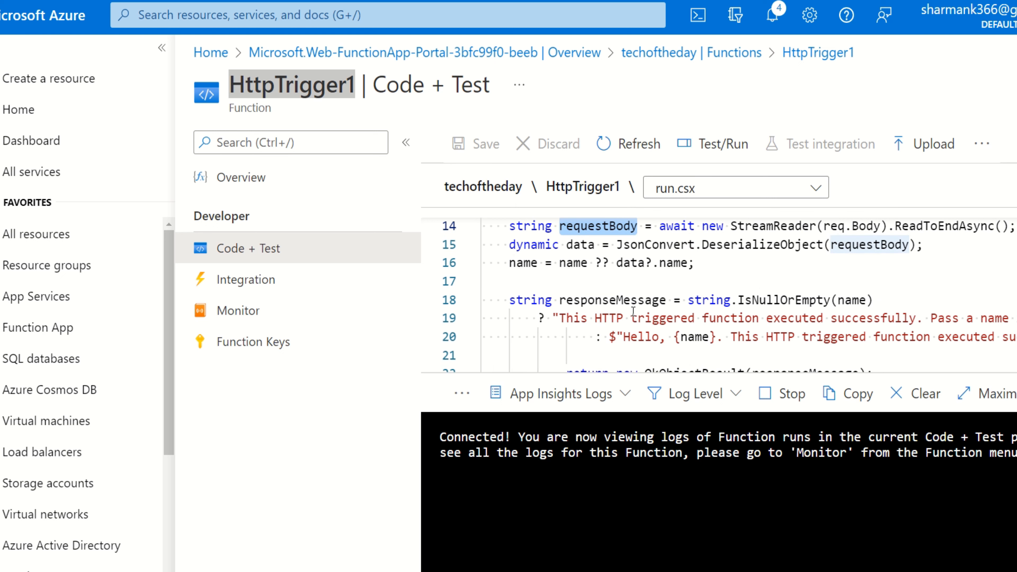
scroll(633, 311, "down", 1)
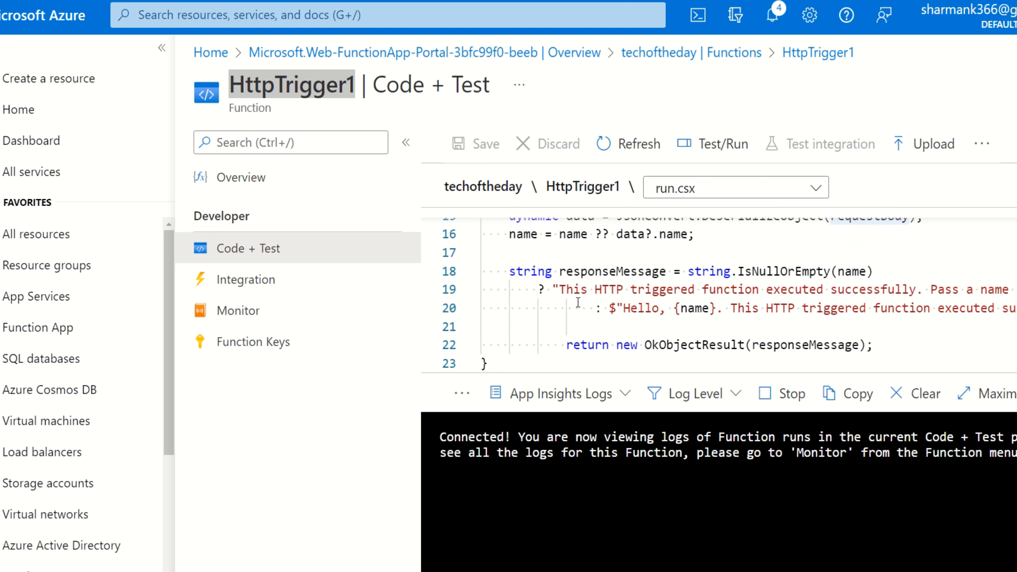
scroll(578, 303, "up", 1)
scroll(782, 315, "down", 1)
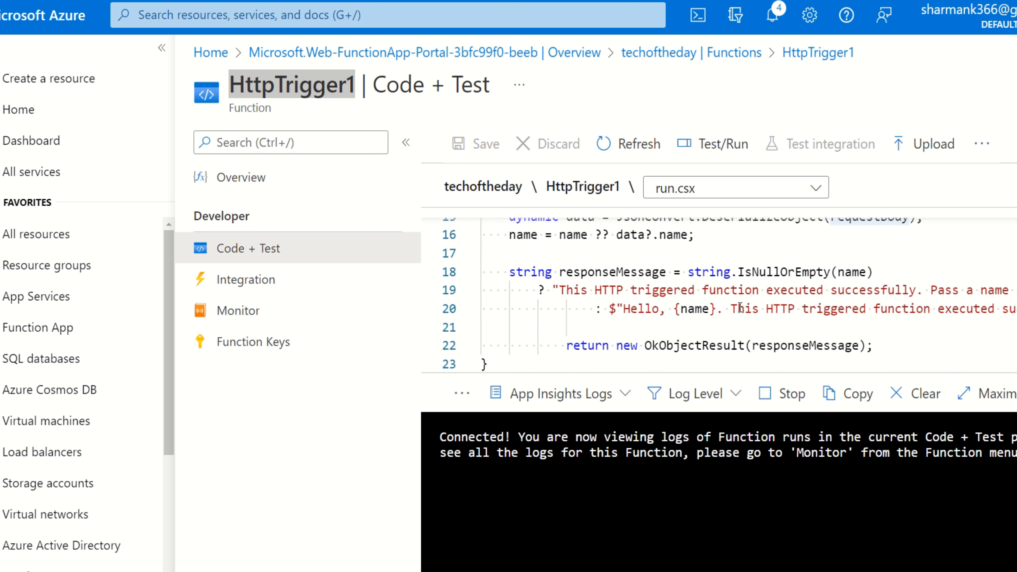
scroll(740, 308, "up", 5)
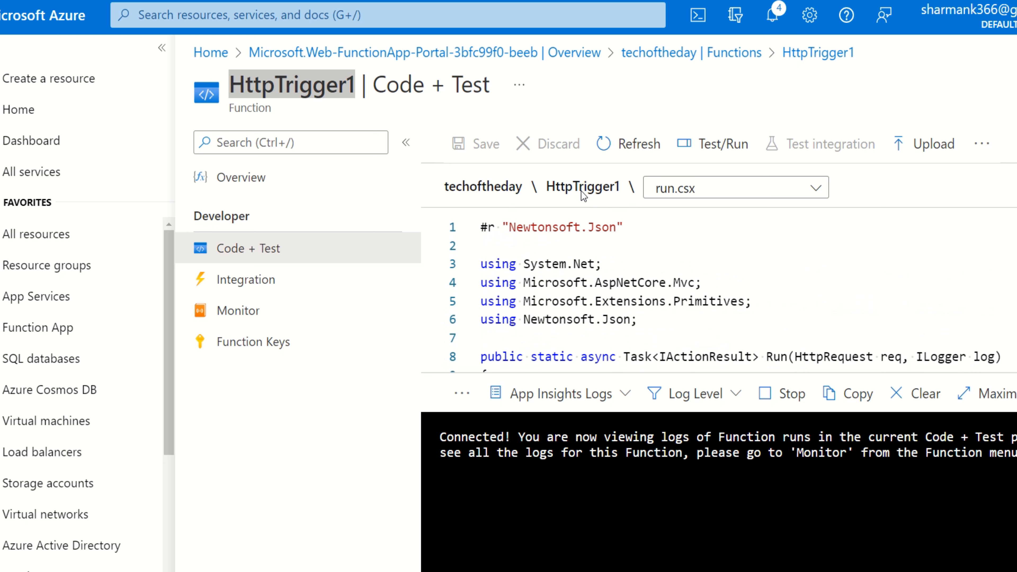
Step: Open HttpTrigger1's function.json file and examine the authLevel setting of its first binding
left_click(755, 193)
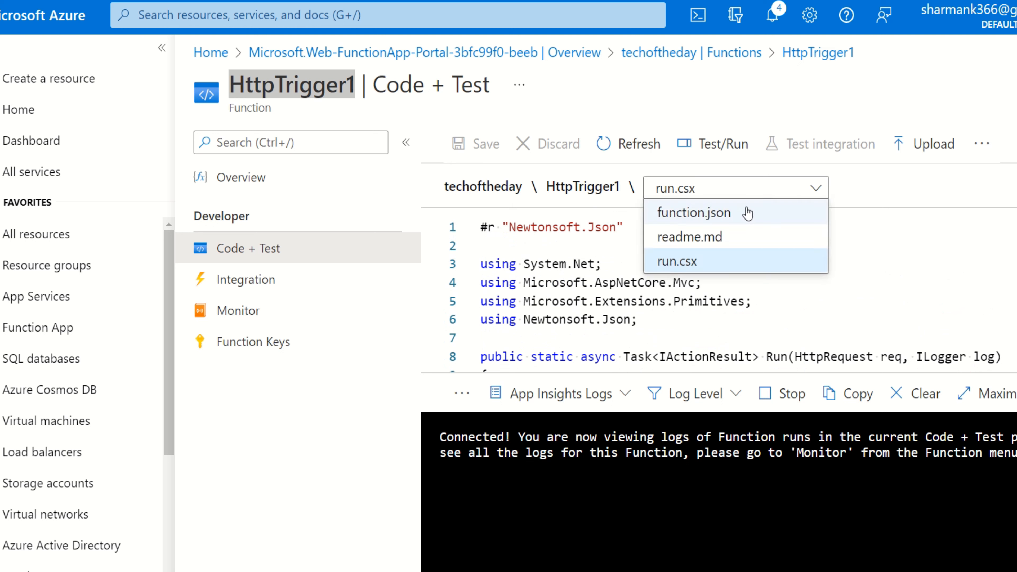
left_click(743, 217)
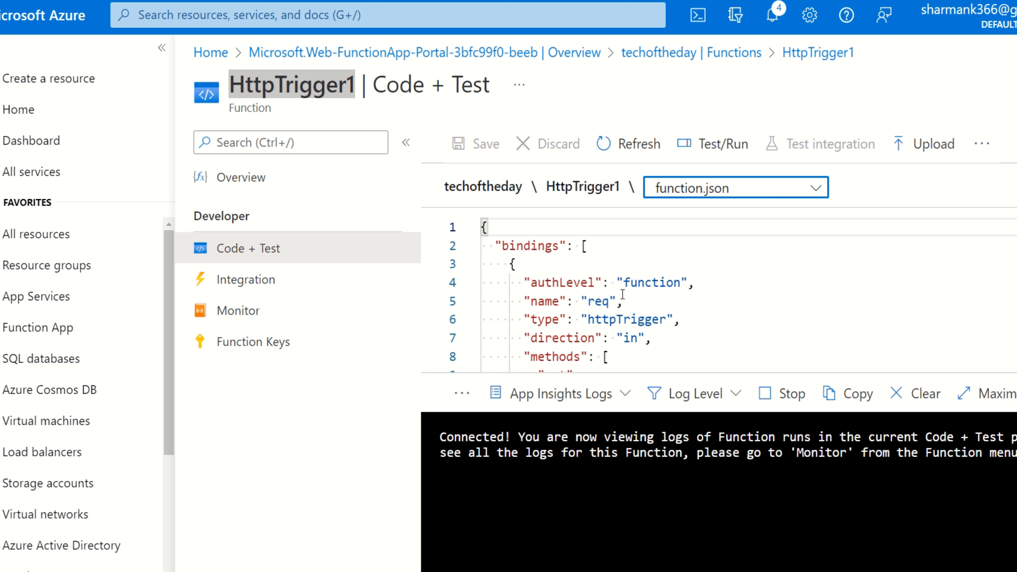
scroll(622, 296, "down", 1)
scroll(621, 295, "up", 1)
scroll(659, 274, "down", 1)
scroll(644, 276, "up", 1)
left_click(533, 265)
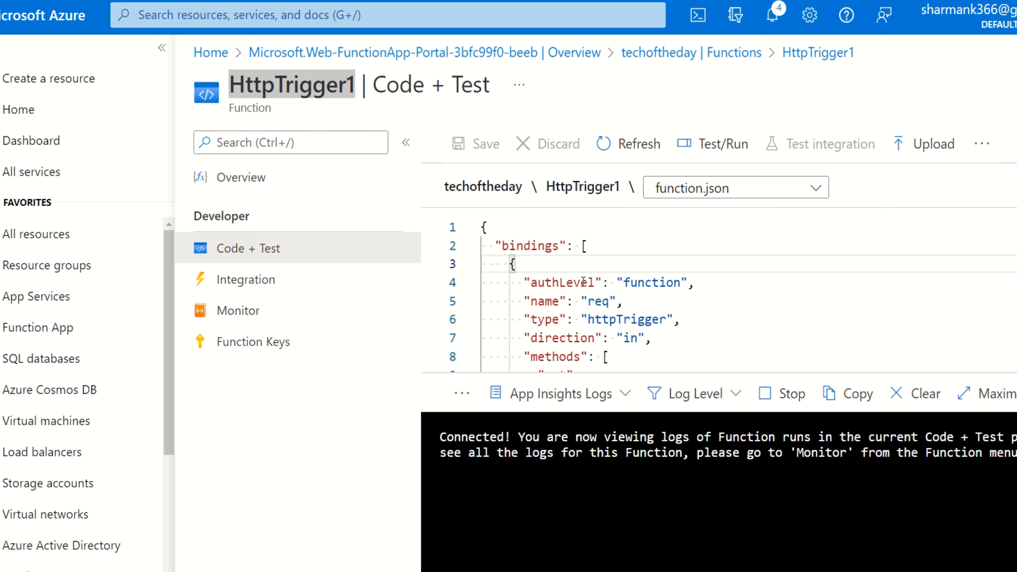
scroll(583, 282, "down", 1)
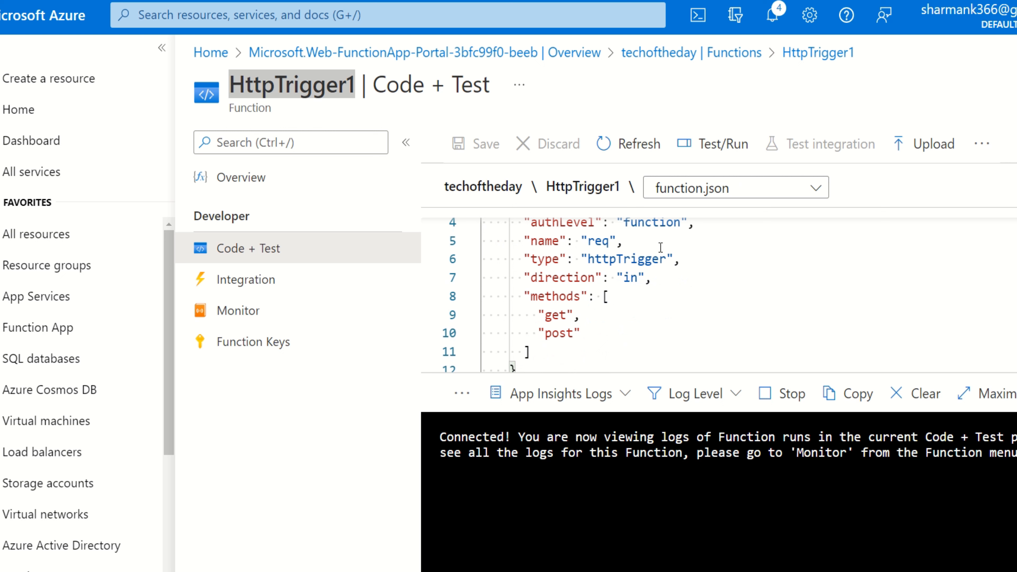
scroll(655, 243, "up", 1)
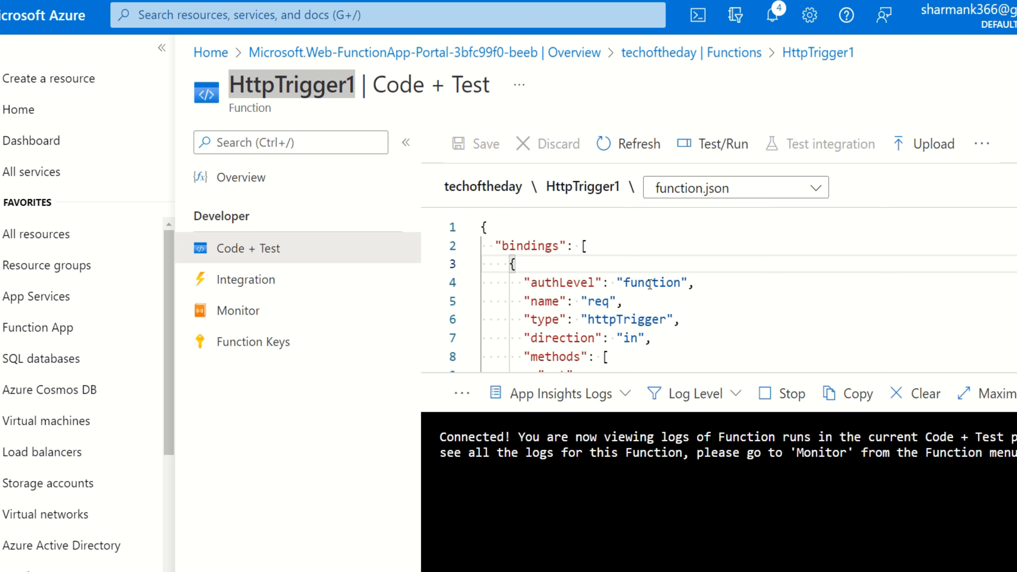
scroll(645, 239, "down", 1)
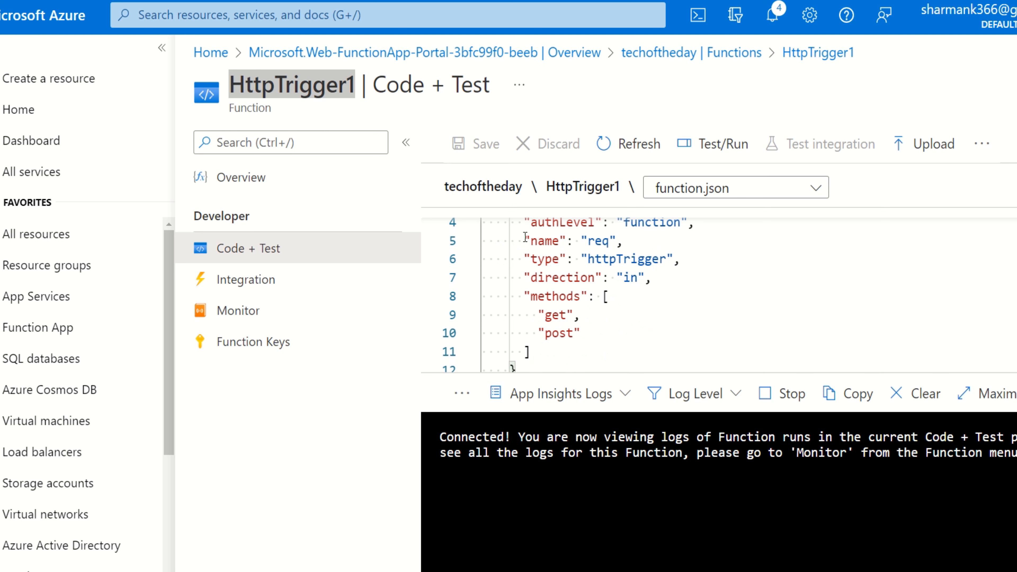
Step: Examine the name, type and methods entries of the httpTrigger input binding in function.json
left_click_drag(525, 237, 623, 245)
left_click(630, 247)
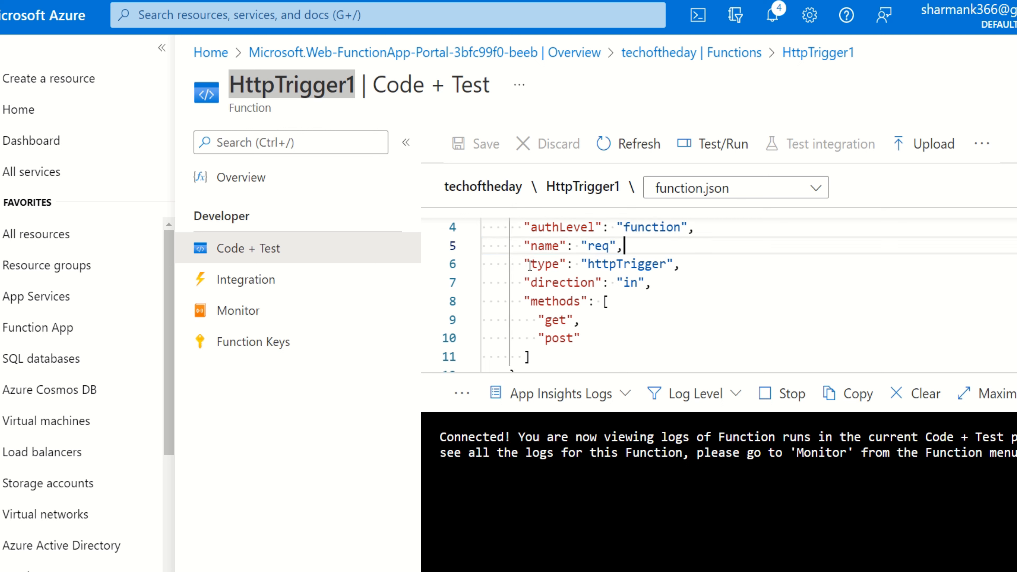
left_click_drag(525, 245, 698, 268)
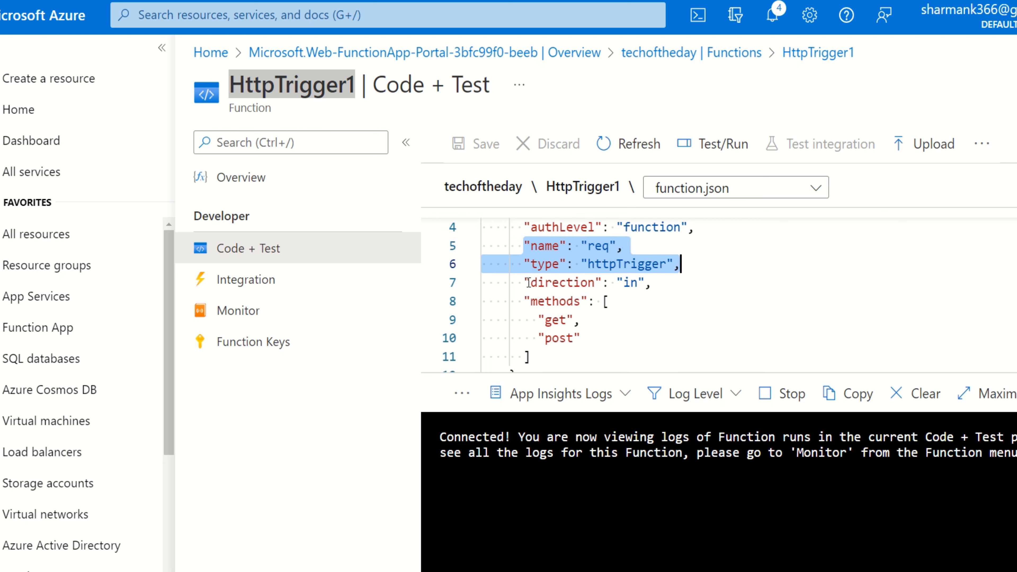
left_click(567, 301)
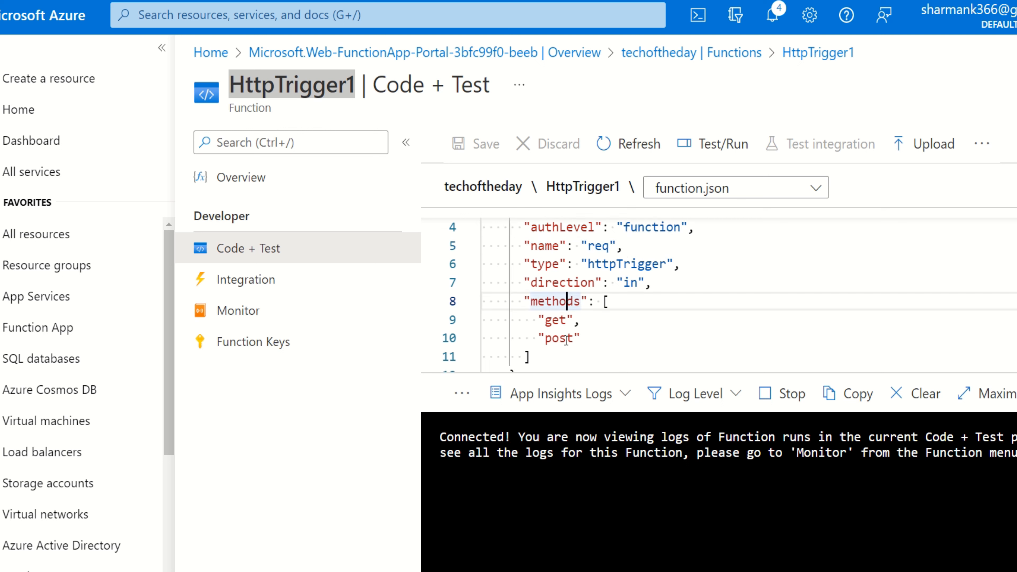
left_click(561, 320, "shift")
left_click(561, 320)
Step: Examine the $return output binding's name, type and direction at the end of function.json
scroll(588, 316, "down", 3)
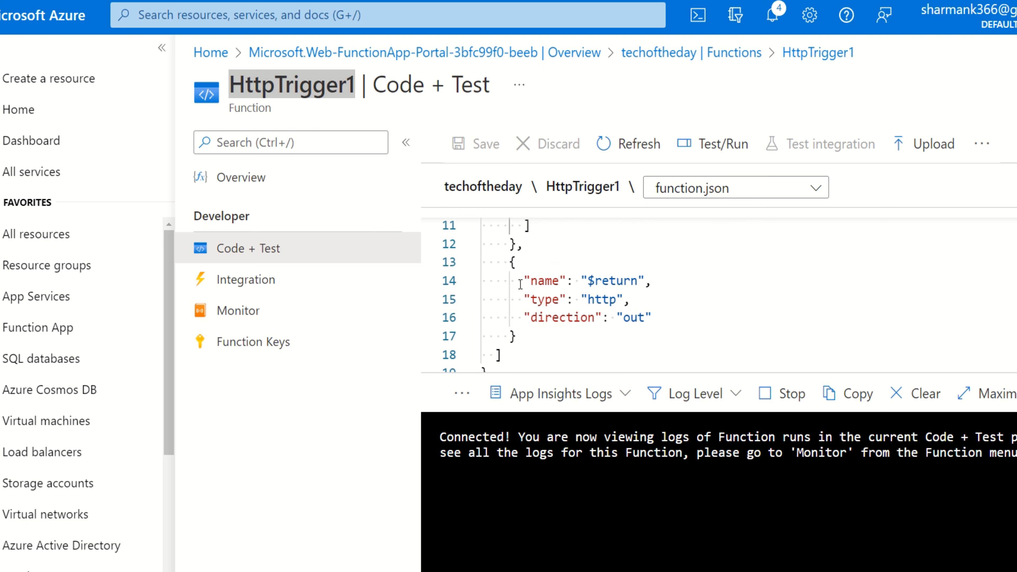
left_click_drag(519, 263, 656, 319)
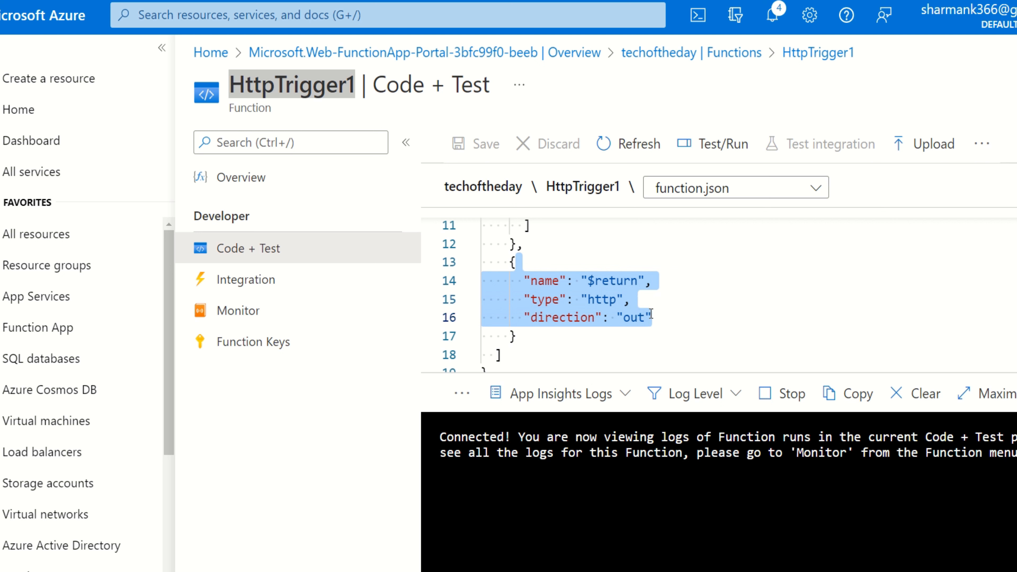
scroll(697, 279, "up", 3)
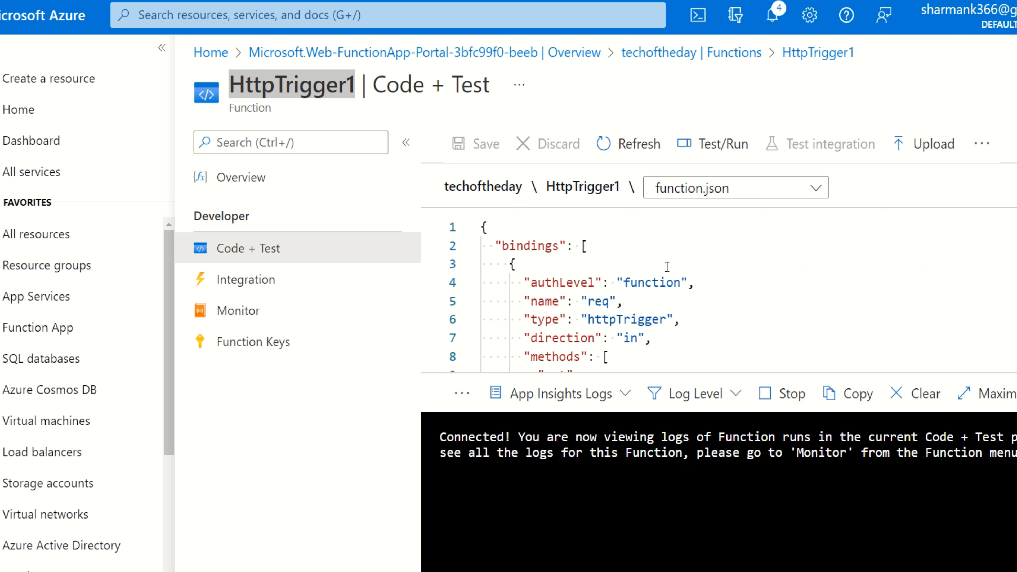
Step: Open HttpTrigger1's readme.md file and read through its contents
left_click(733, 188)
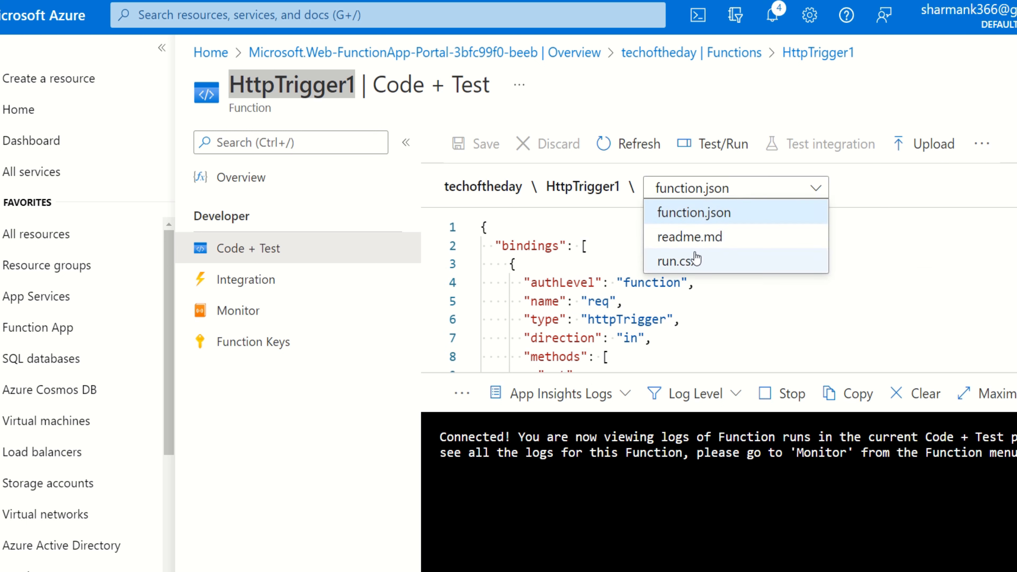
left_click(698, 240)
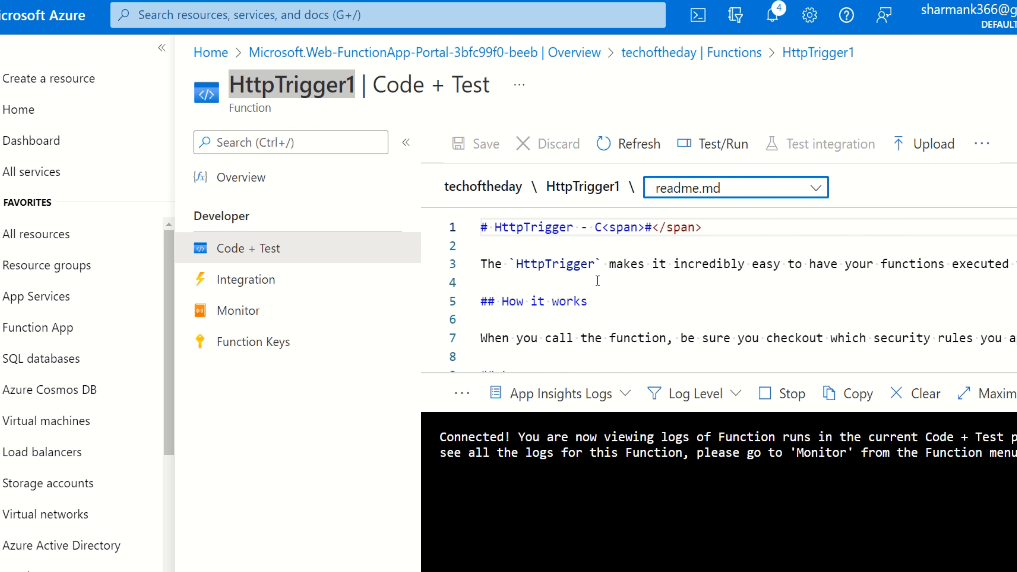
scroll(756, 275, "down", 1)
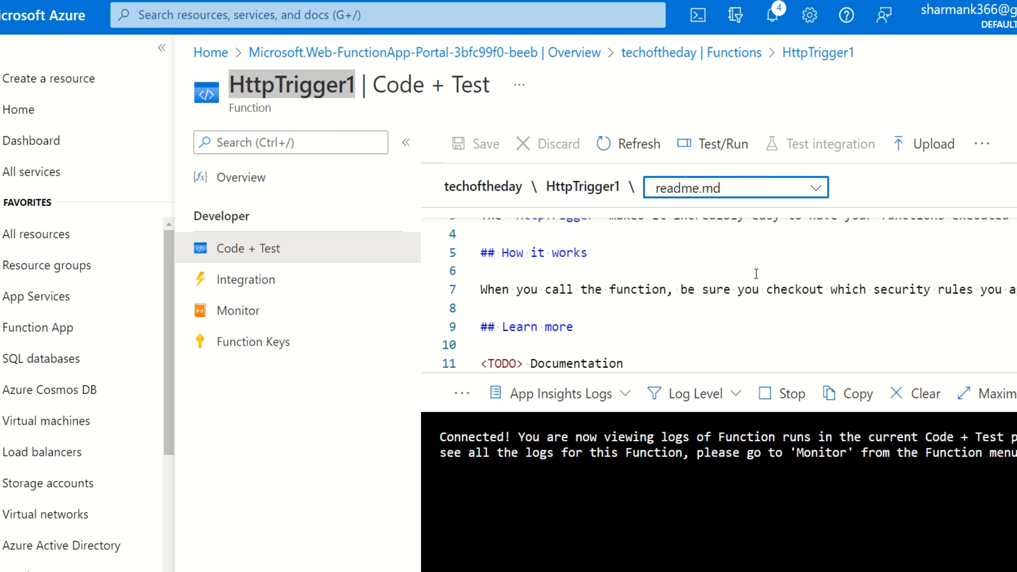
scroll(683, 284, "up", 1)
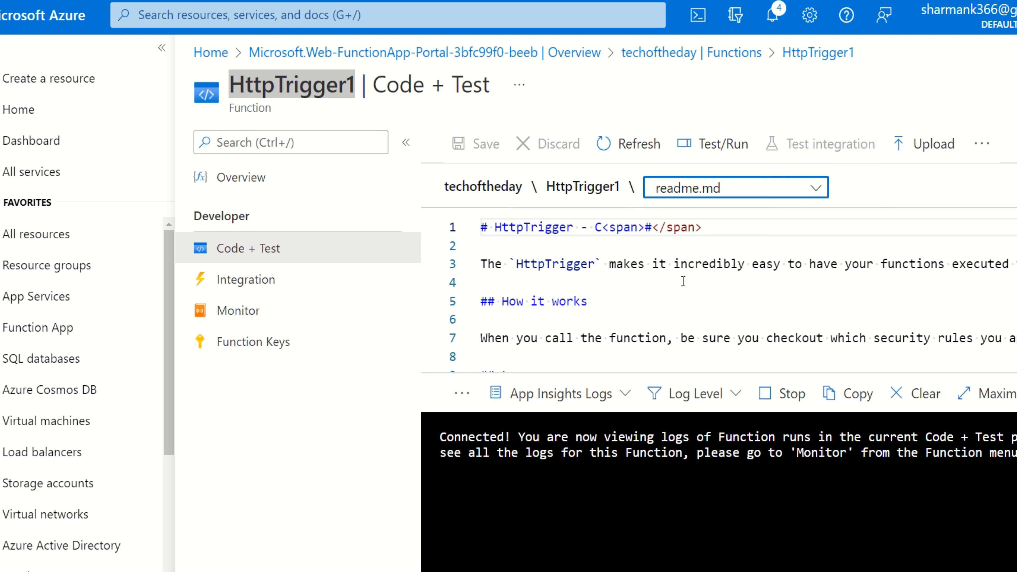
Step: Switch back to the run.csx file and review its code through to the return statement
left_click(713, 198)
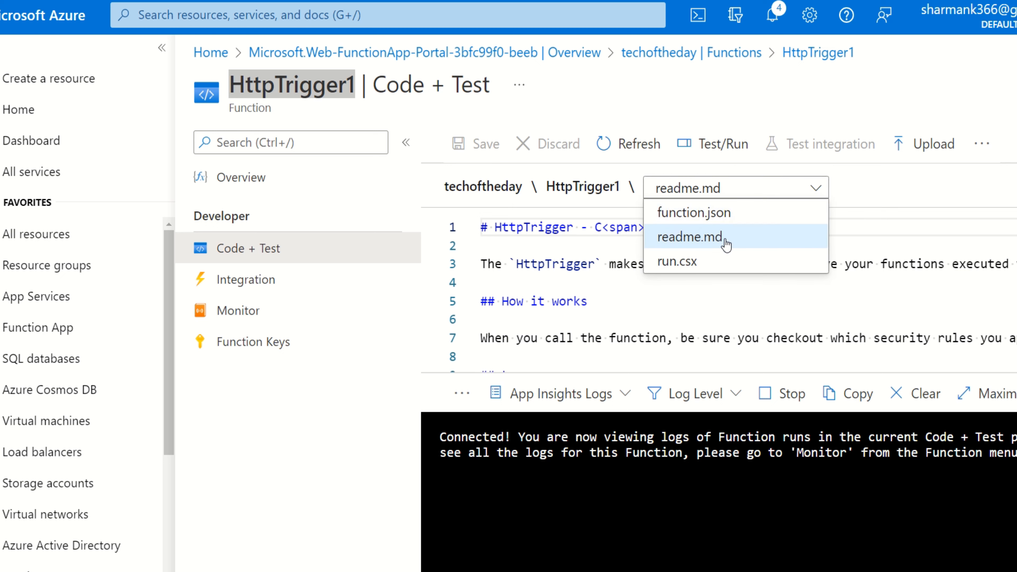
left_click(707, 263)
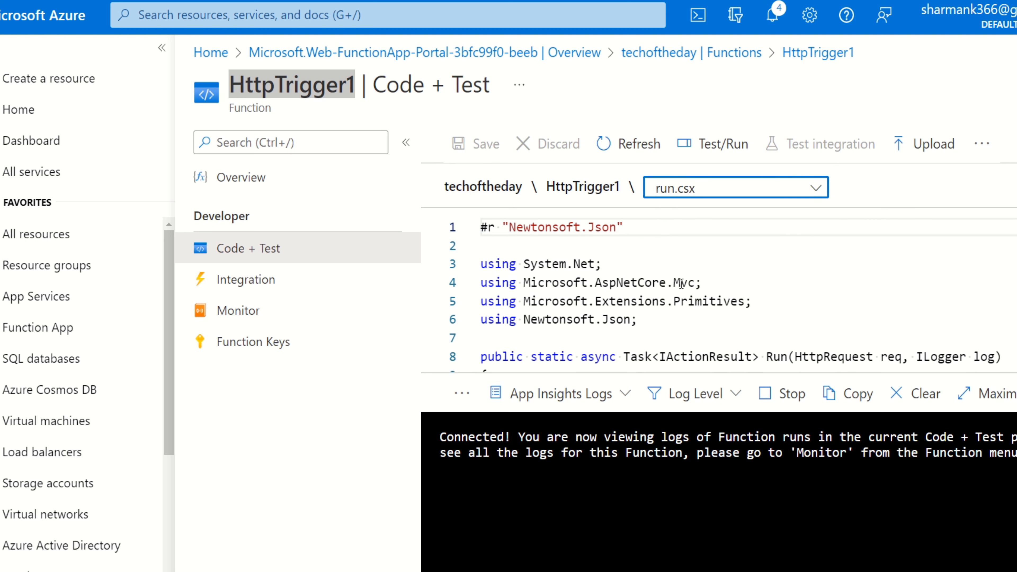
left_click(668, 269)
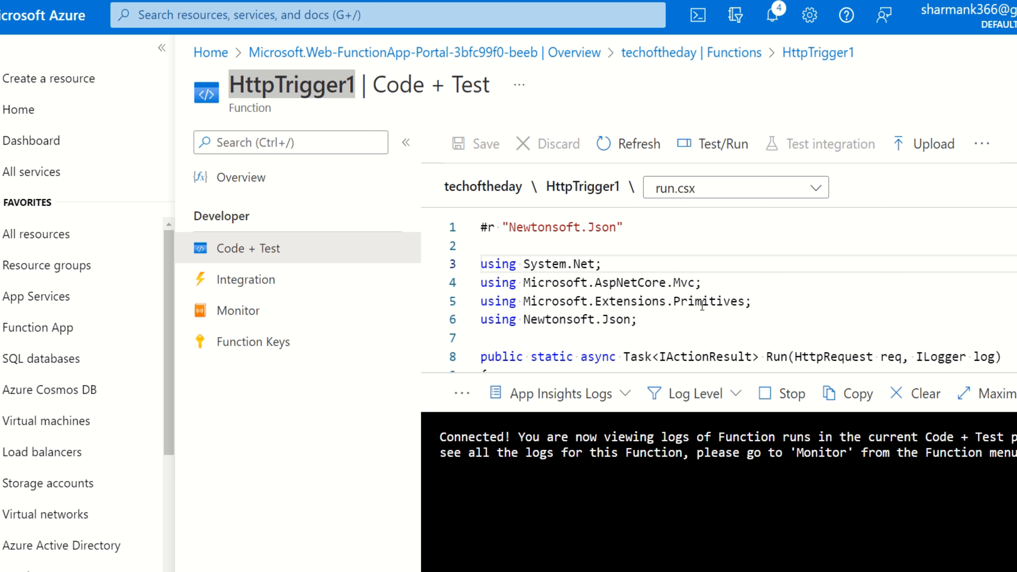
scroll(701, 311, "down", 3)
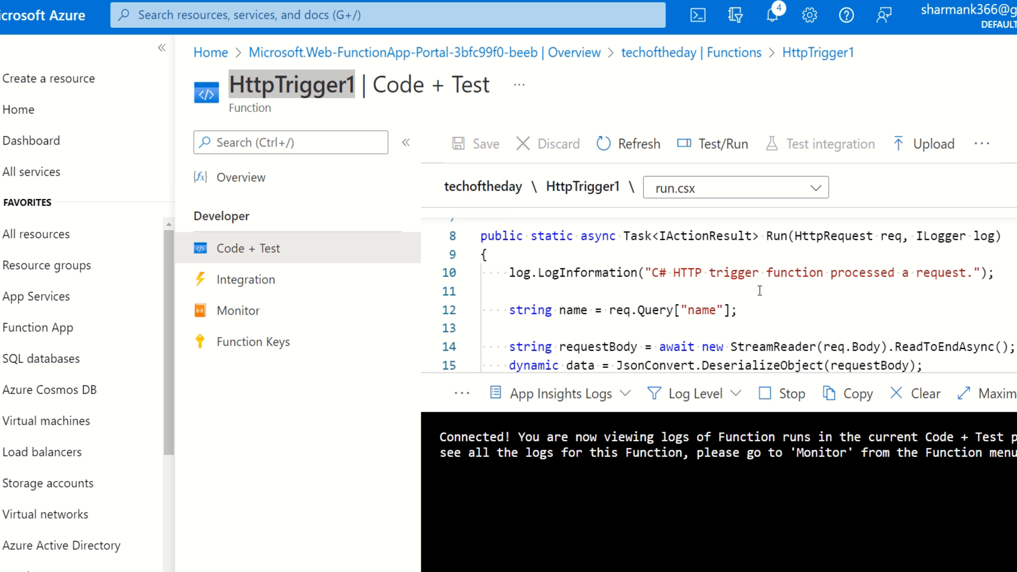
scroll(759, 290, "down", 4)
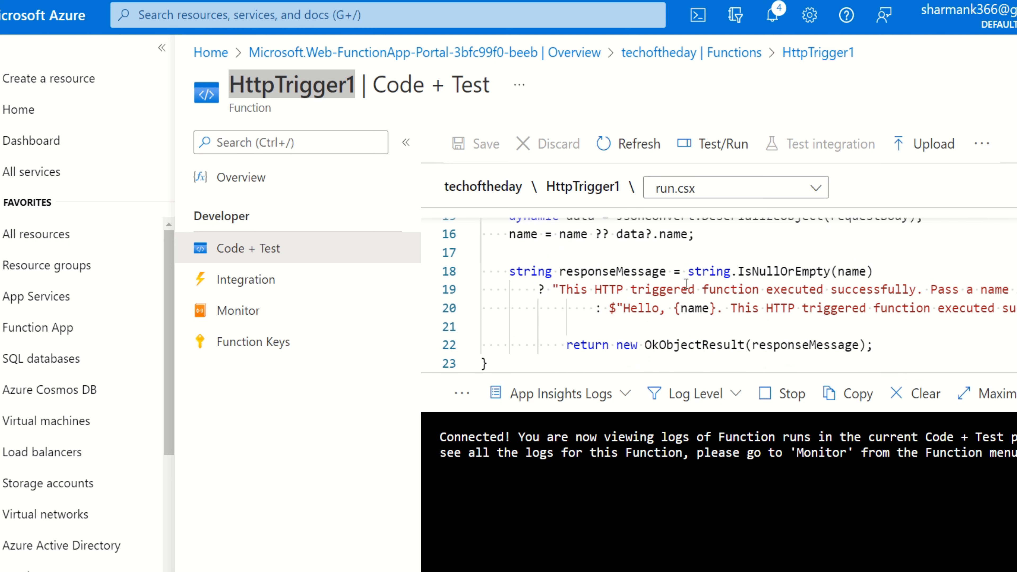
left_click_drag(482, 252, 829, 326)
left_click(938, 335)
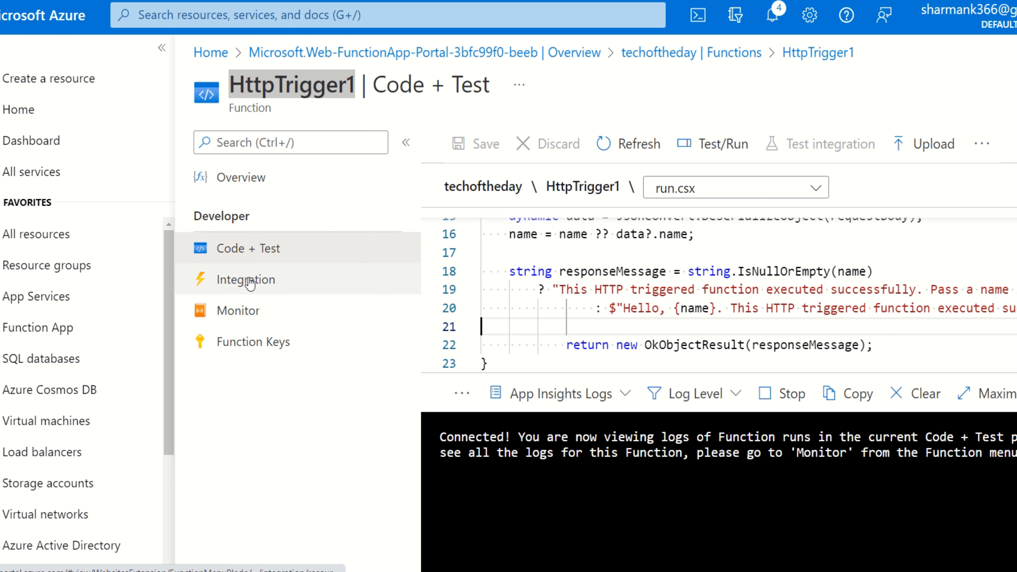
Step: Open the function keys of HttpTrigger1 and reveal the key values
left_click(262, 343)
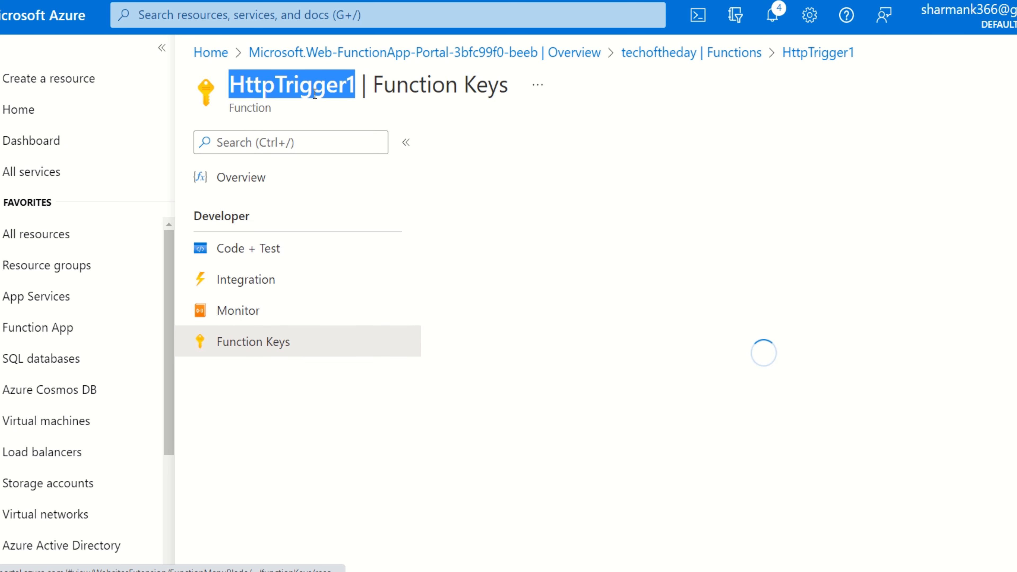
left_click(370, 127)
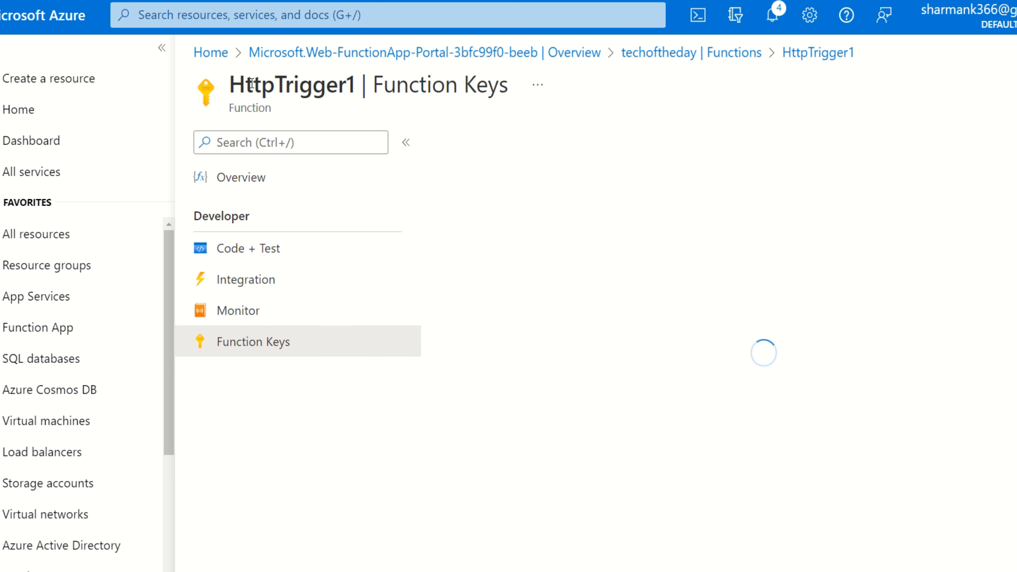
left_click_drag(230, 84, 363, 76)
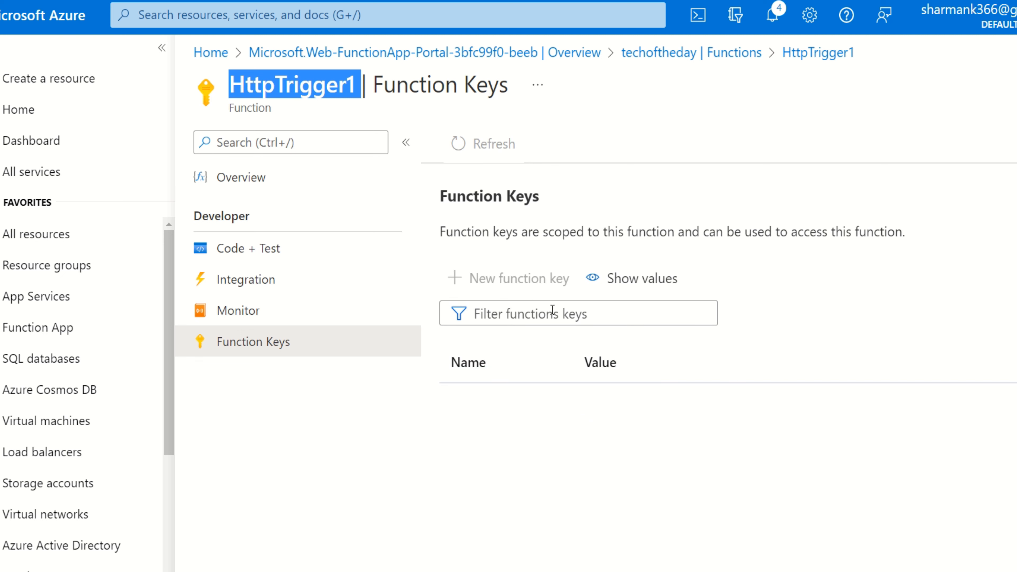
left_click(645, 279)
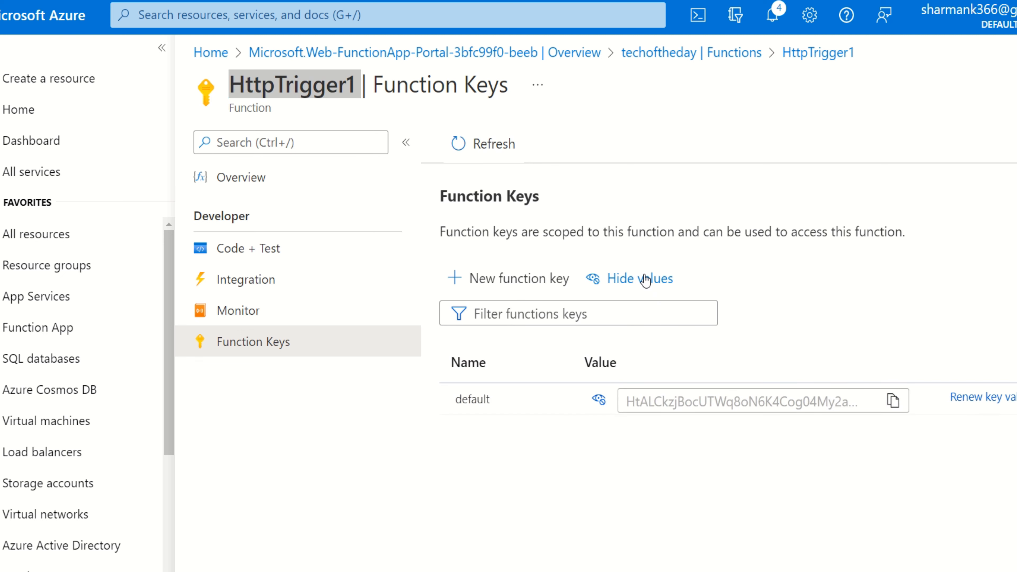
Step: Hide the values of HttpTrigger1's function keys
left_click(645, 278)
left_click(645, 278)
left_click(639, 281)
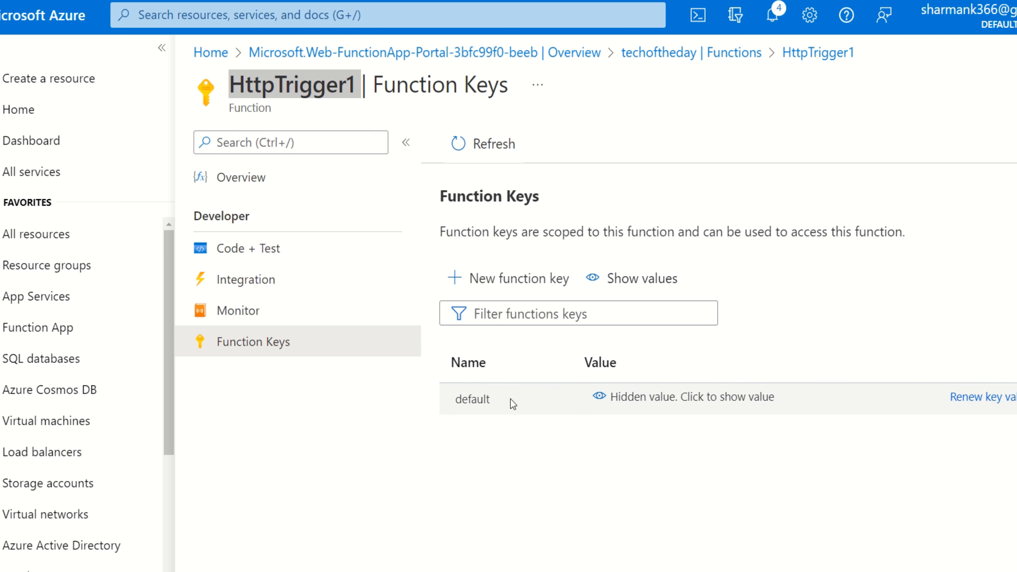
Step: Get HttpTrigger1's function URL from its overview and copy it to the clipboard
left_click(255, 252)
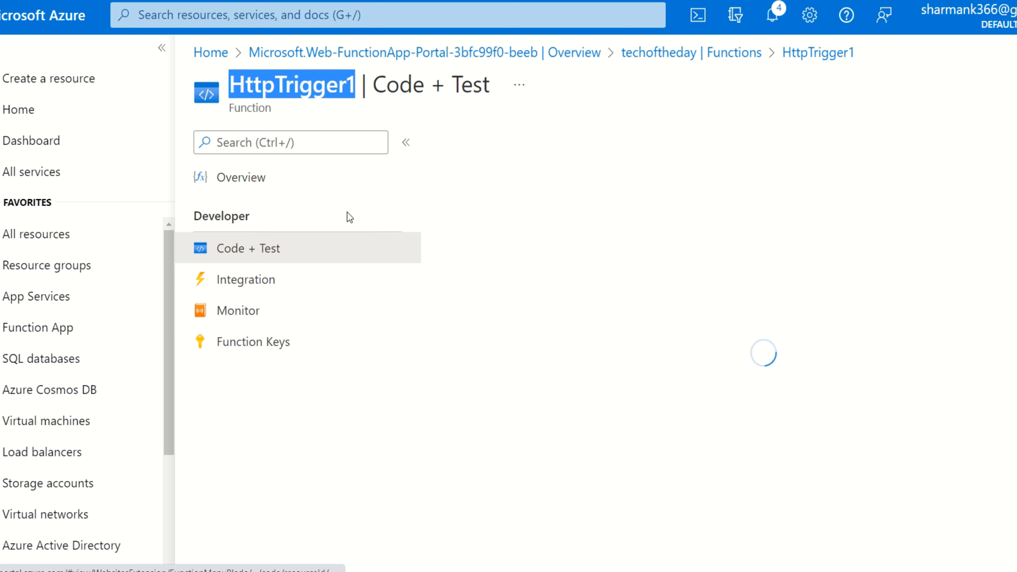
left_click(264, 177)
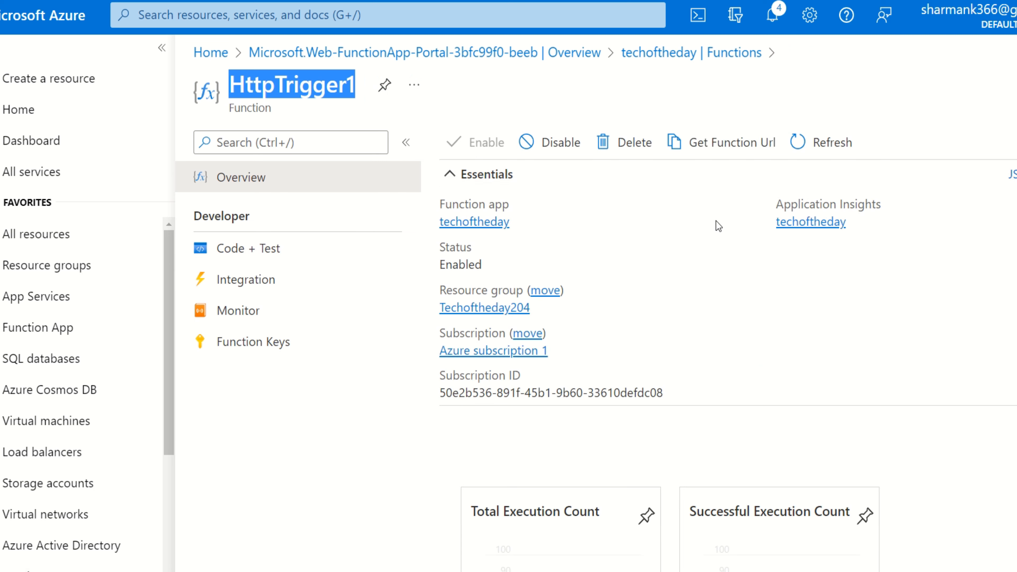
left_click(707, 141)
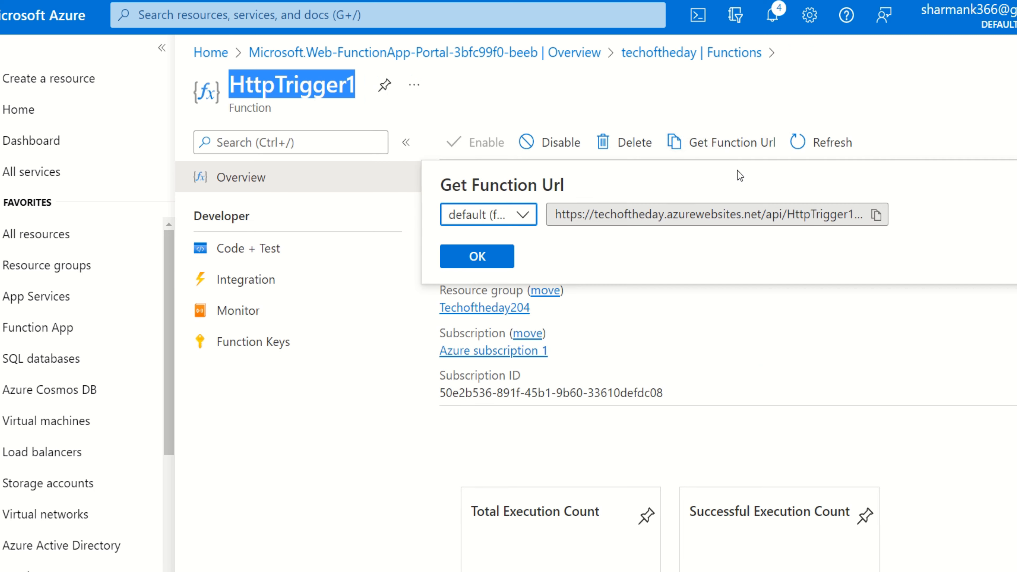
left_click(879, 222)
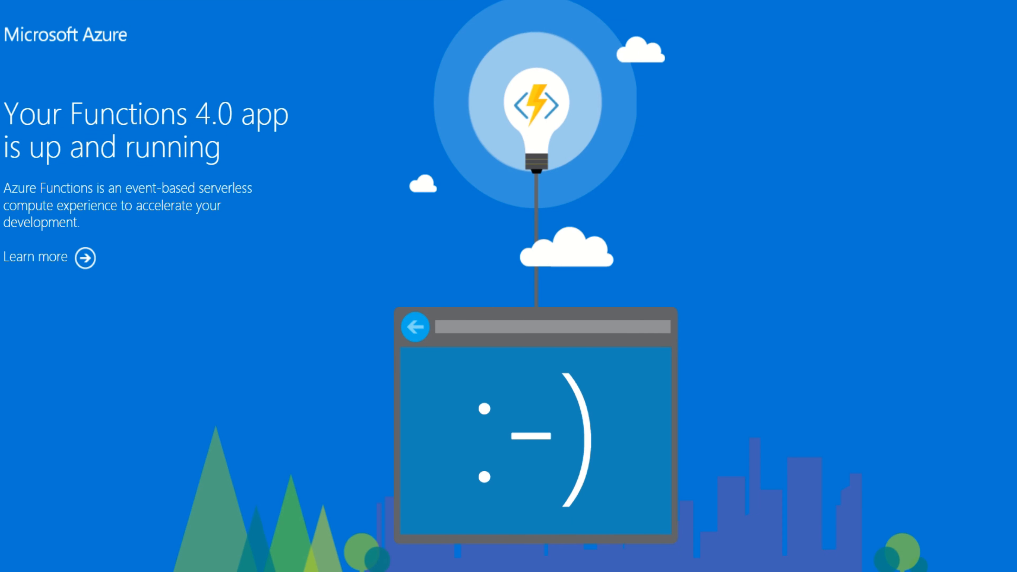
Step: Load the copied function URL, including its function key, in the browser and highlight the response's sentence about passing a name
key("ctrl+l")
key("ctrl+v")
key("Return")
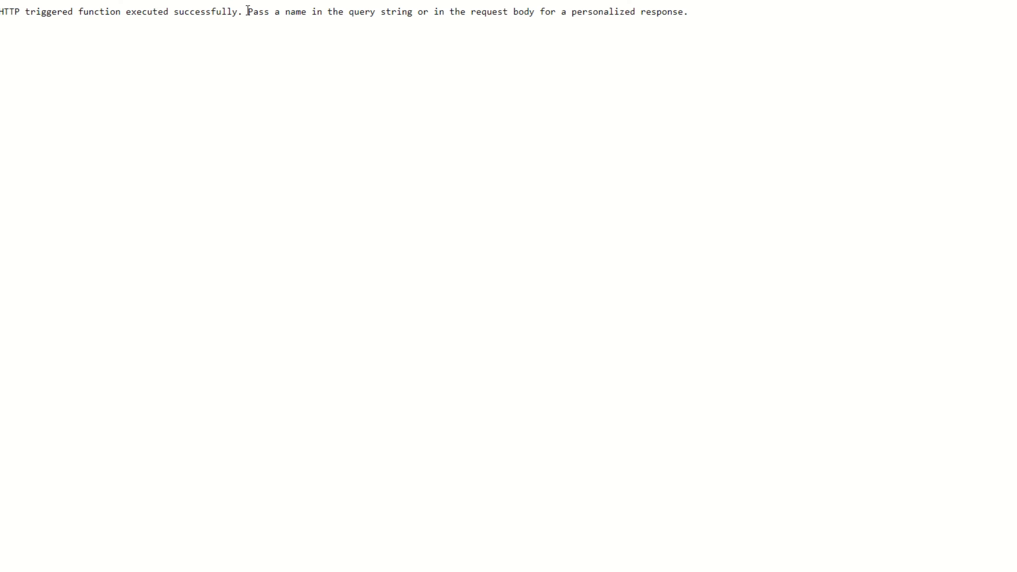
left_click_drag(247, 11, 715, 38)
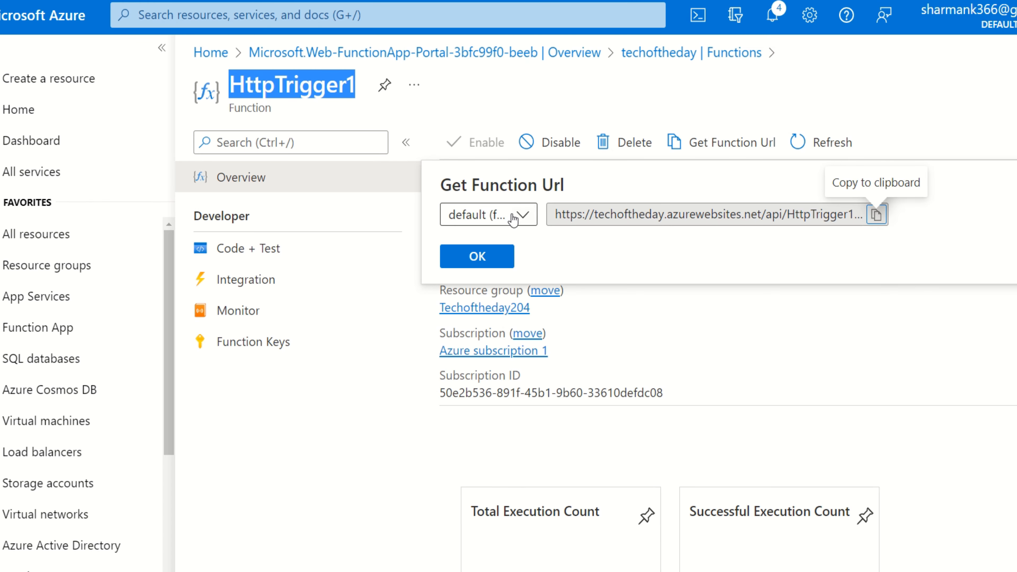
Step: Select the default (function key) option for HttpTrigger1's function URL and examine the key at the end of the URL
left_click(515, 217)
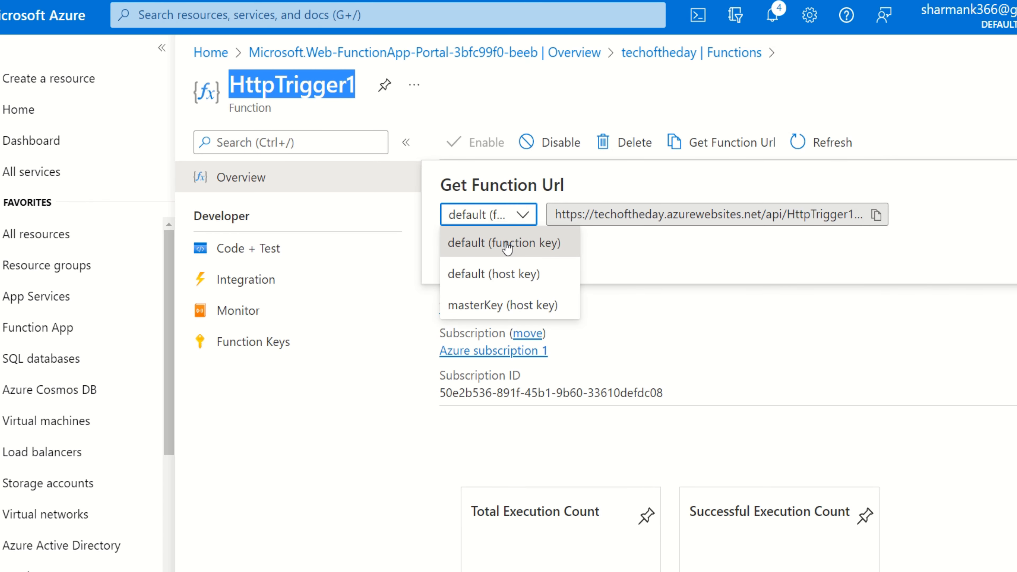
left_click(524, 245)
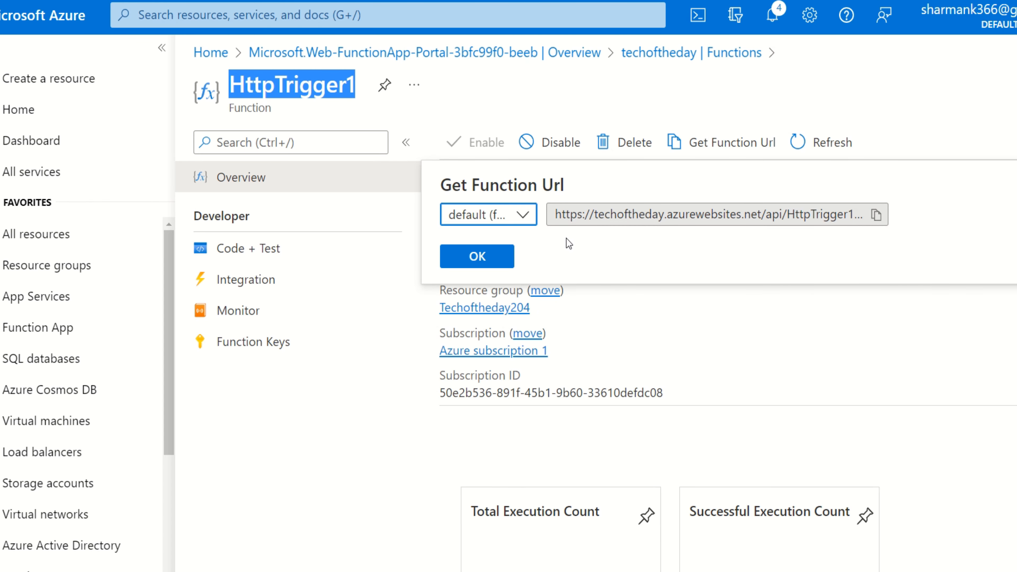
left_click(647, 210)
scroll(647, 214, "right", 10)
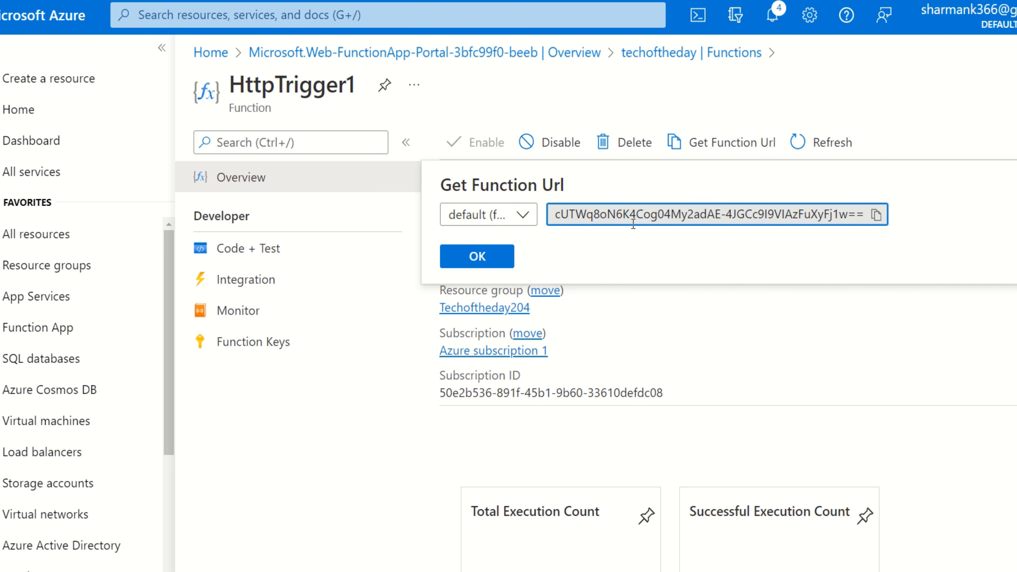
left_click(869, 215)
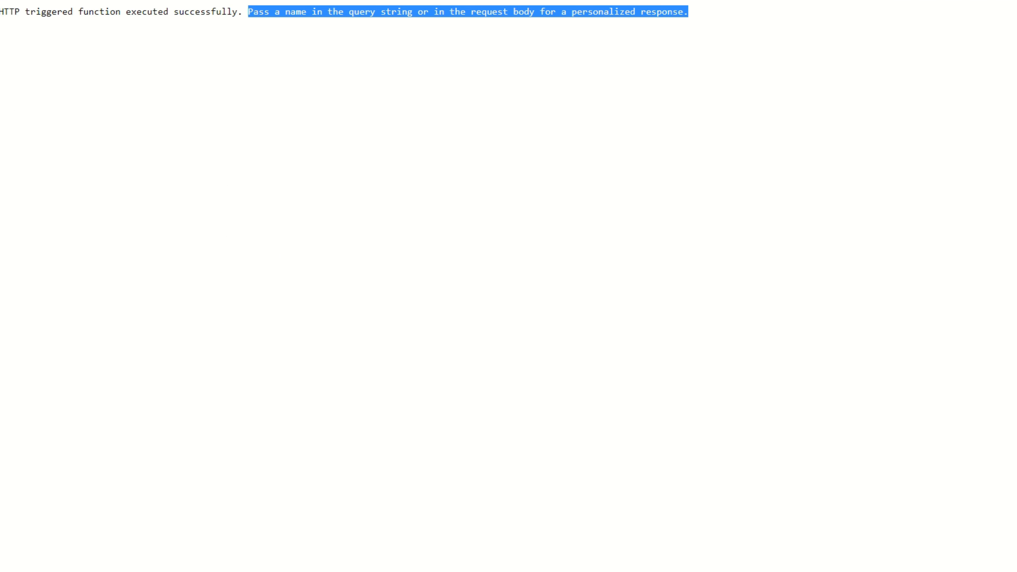
Step: Request HttpTrigger1's URL without the function key and highlight the HTTP error line on the returned page
left_click(304, 101)
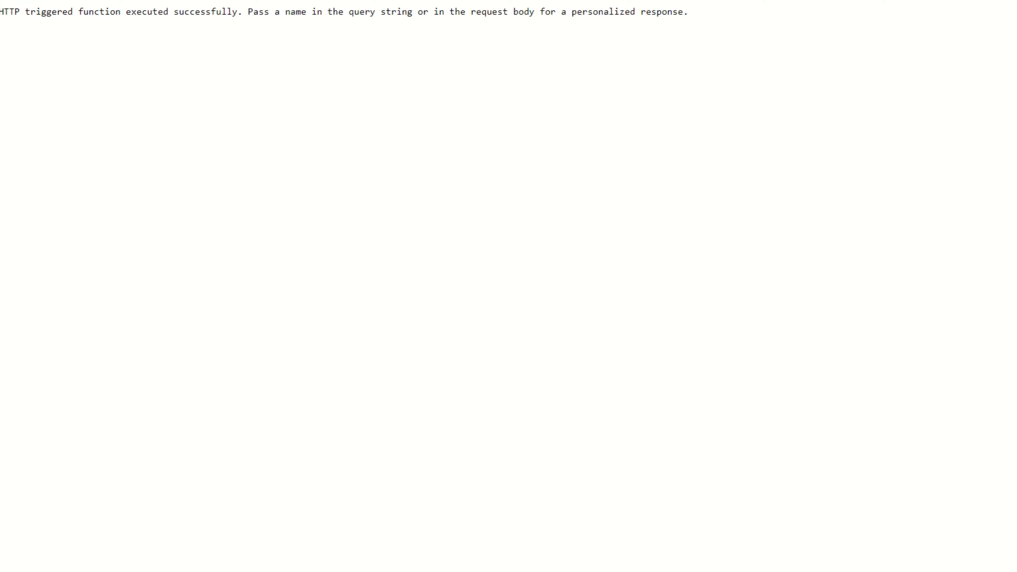
key("BackSpace")
key("Return")
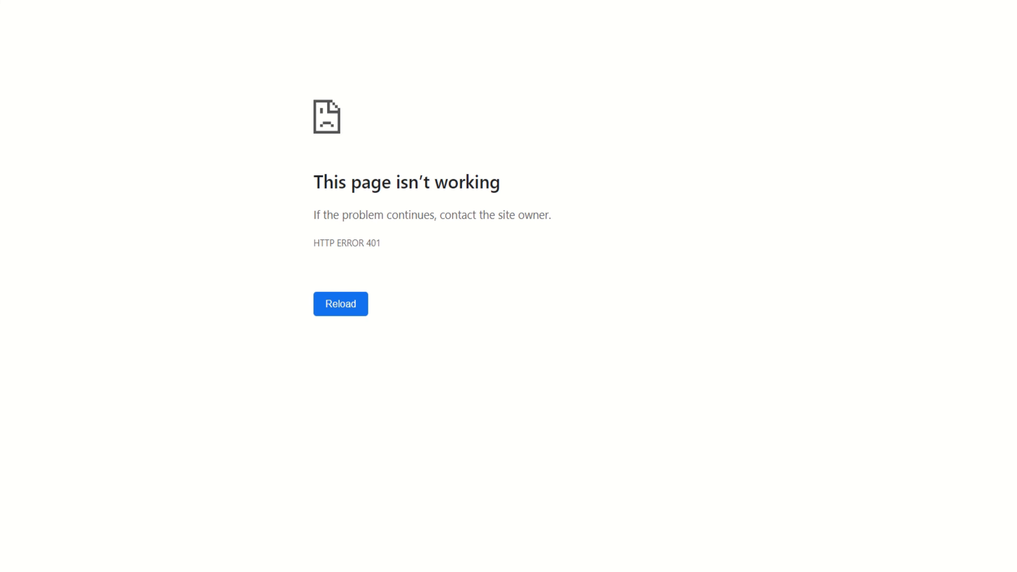
key("BackSpace")
key("Return")
left_click_drag(314, 241, 431, 241)
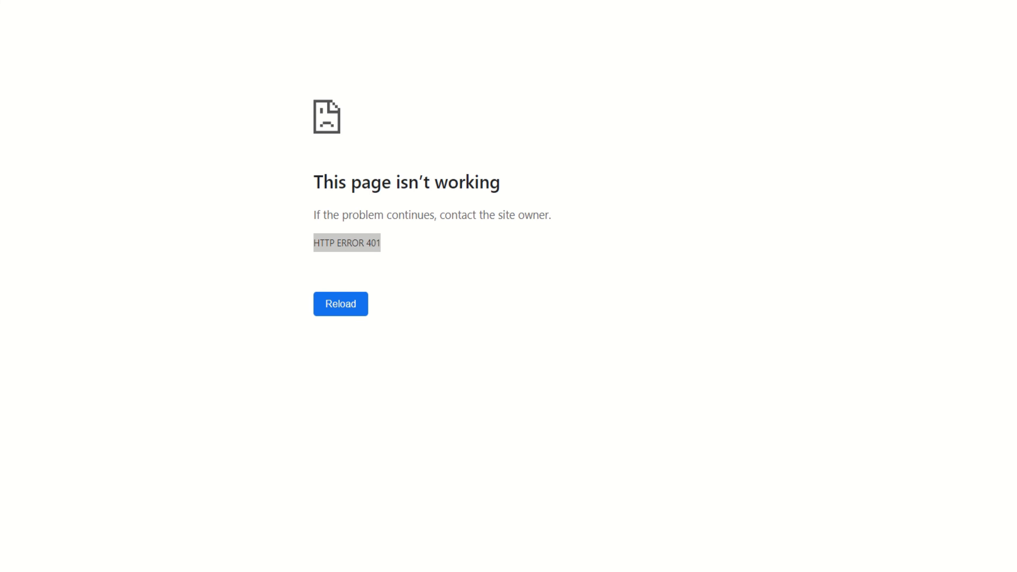
Step: Append a question mark and the code parameter with the function key to HttpTrigger1's URL and load it again
type("?")
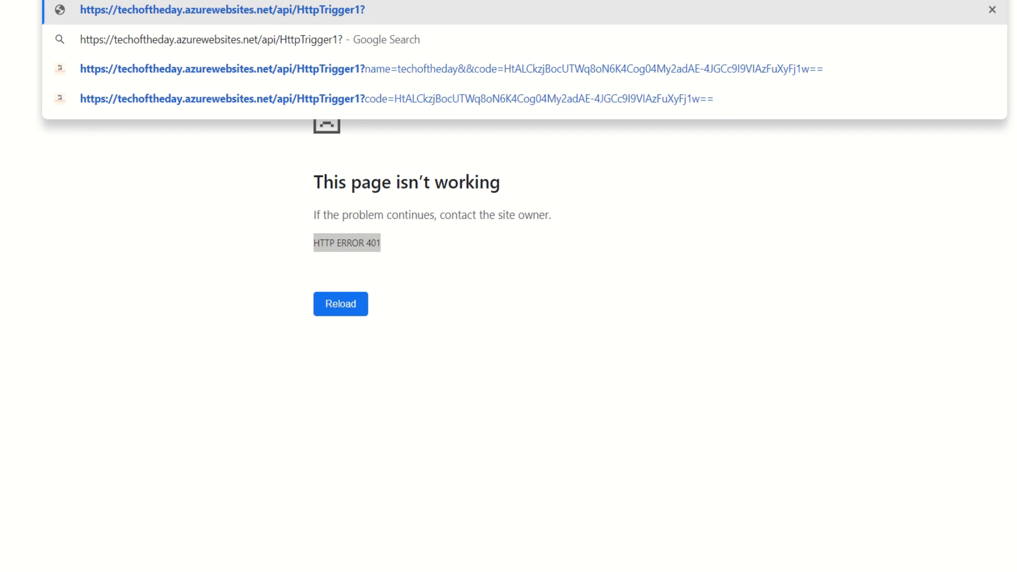
key("ctrl+v")
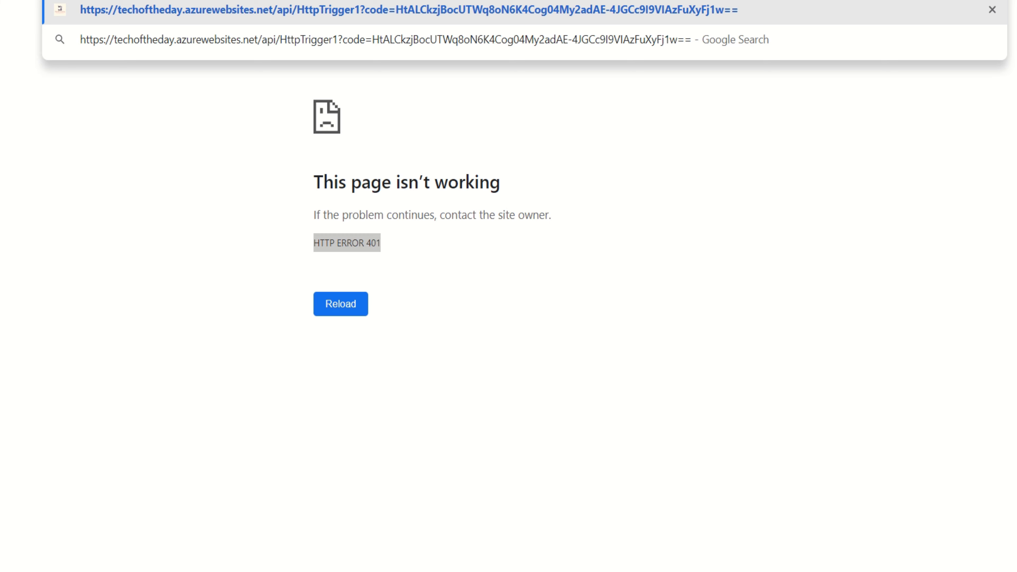
key("Return")
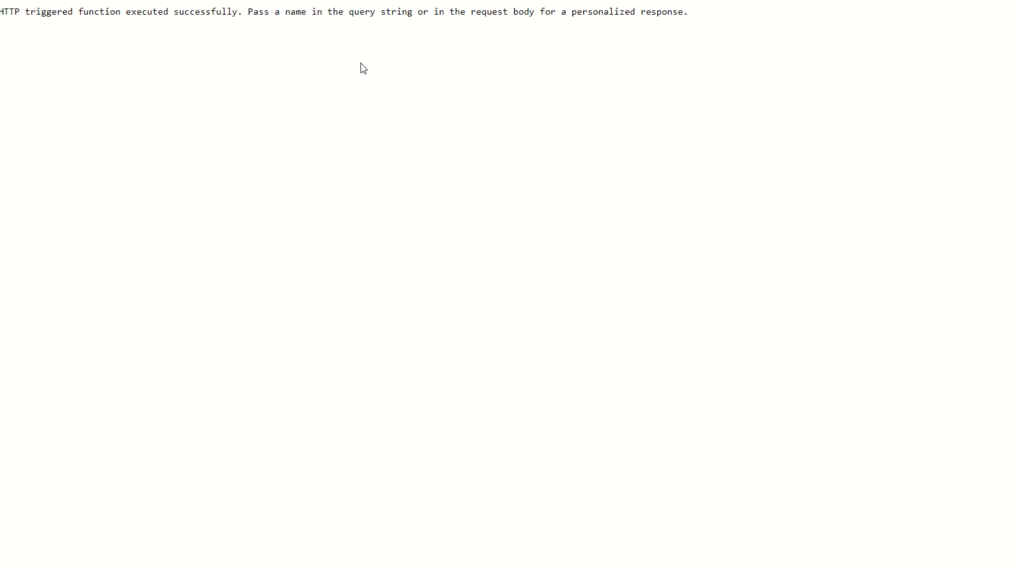
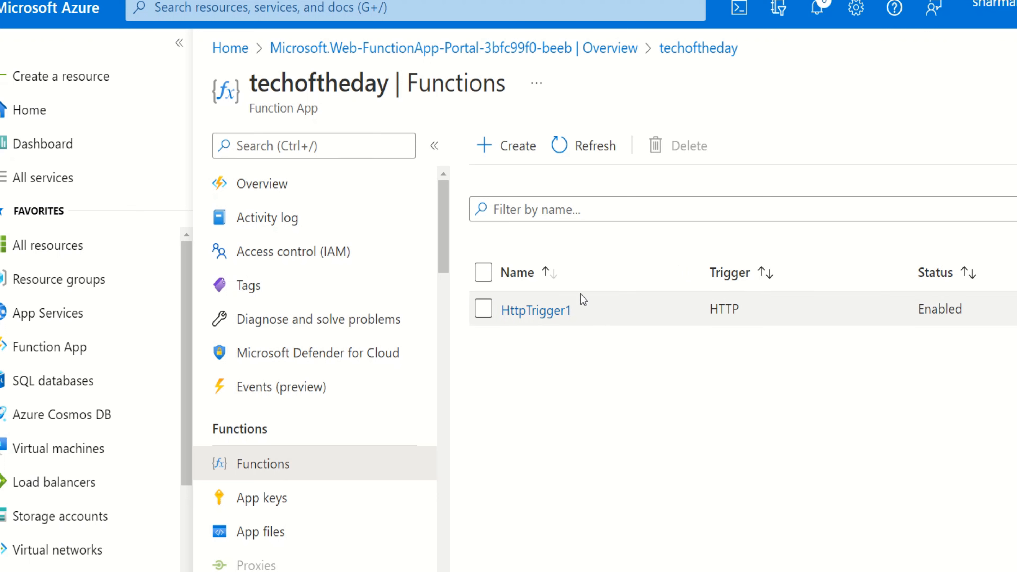
Step: Look through the function templates and create a function in techoftheday from the Timer trigger template
left_click(505, 146)
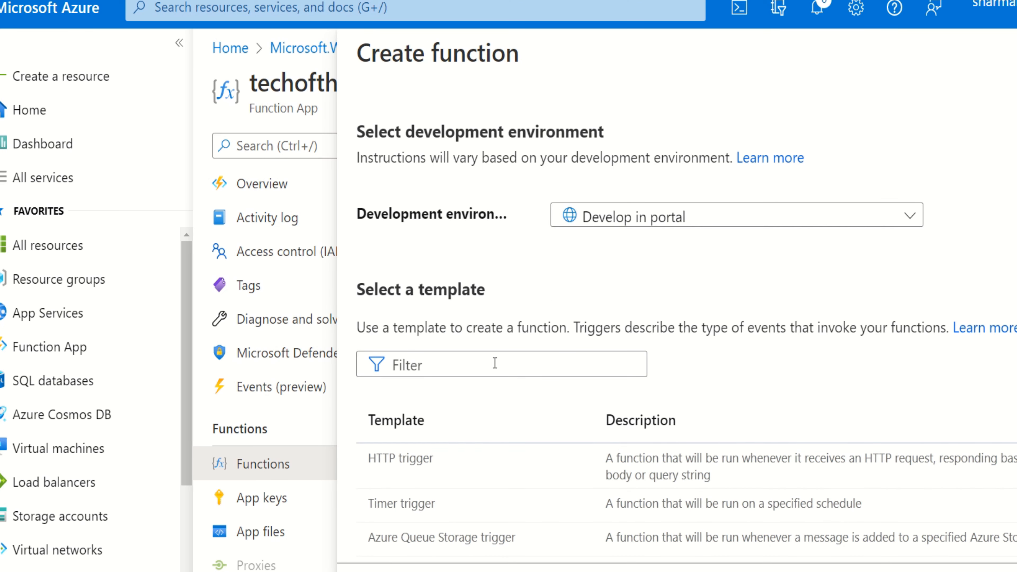
scroll(481, 369, "down", 2)
scroll(481, 369, "down", 10)
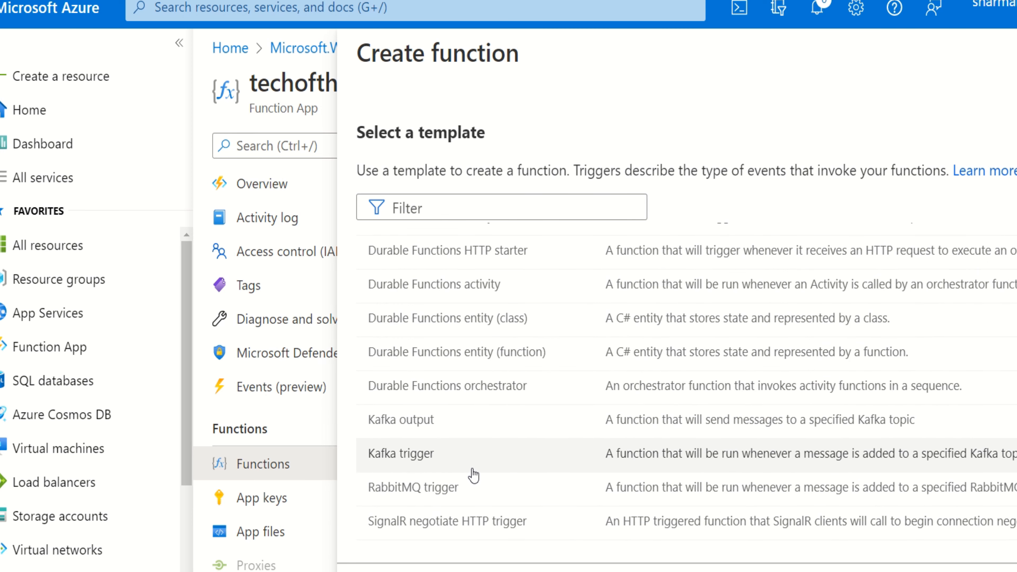
scroll(473, 474, "up", 6)
scroll(473, 475, "up", 3)
scroll(473, 474, "down", 5)
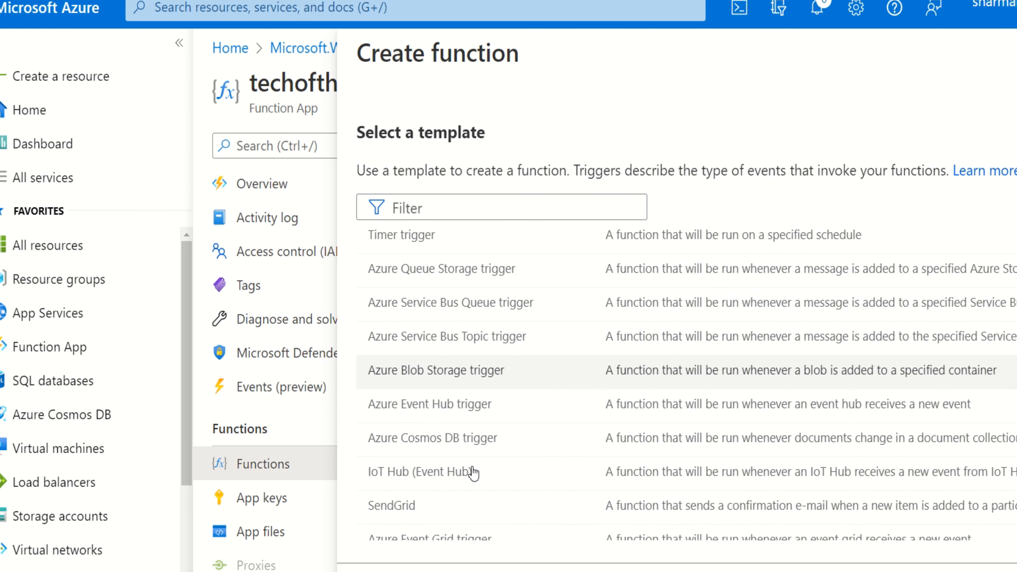
scroll(472, 464, "up", 1)
scroll(472, 463, "up", 5)
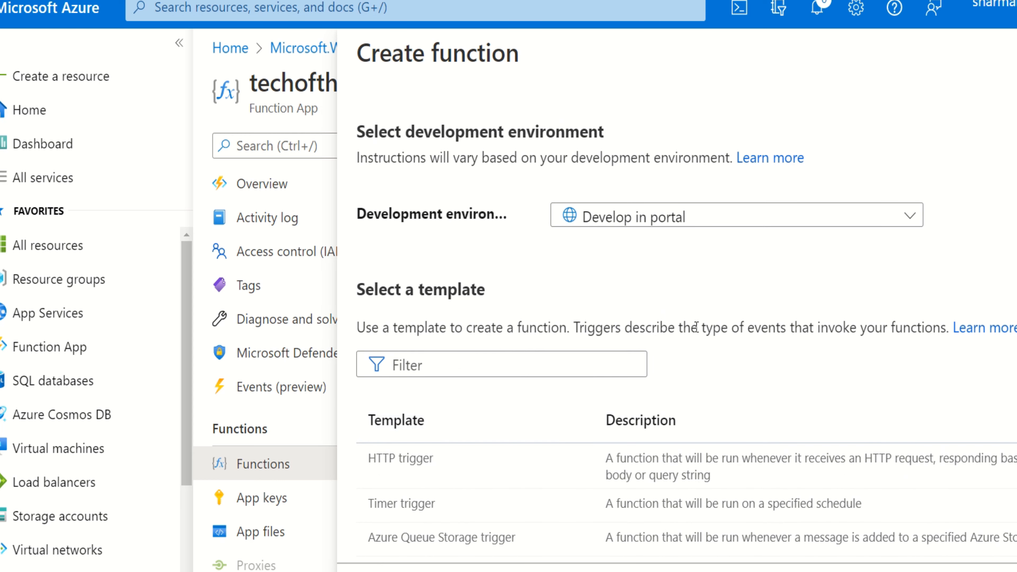
scroll(687, 329, "down", 3)
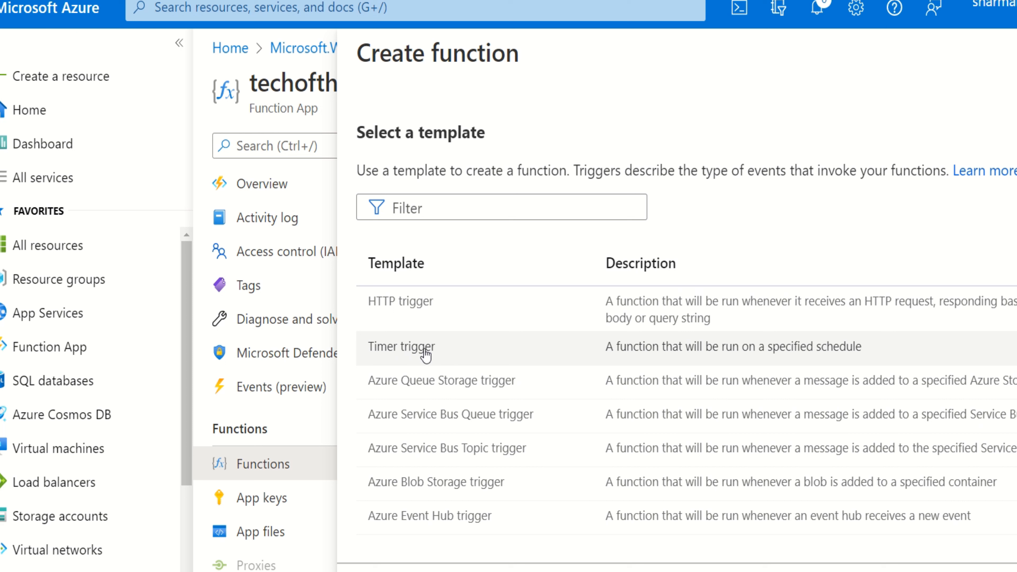
left_click(391, 350)
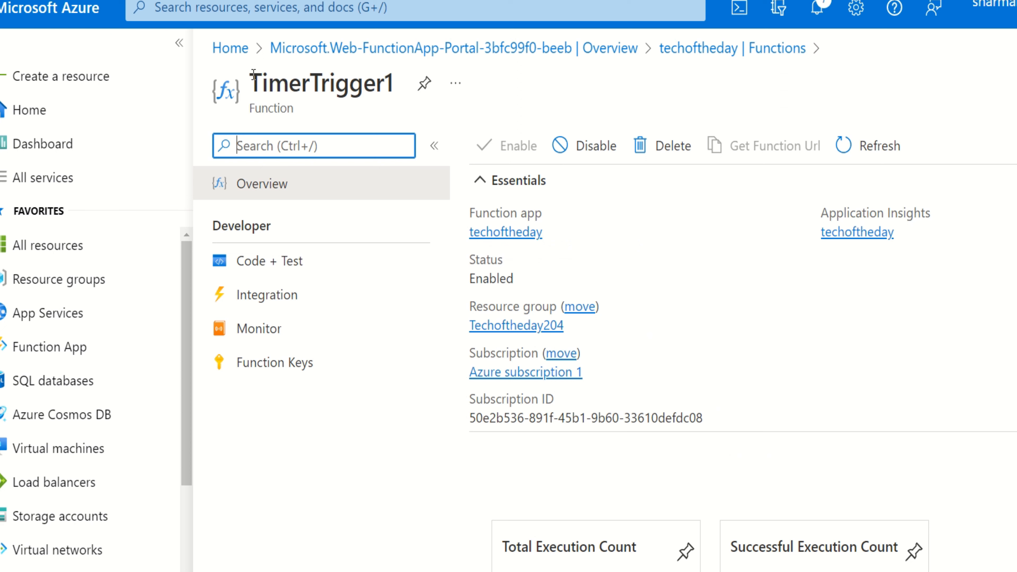
Step: Open TimerTrigger1's code and highlight the log.LogInformation statement in run.csx
left_click_drag(253, 74, 399, 86)
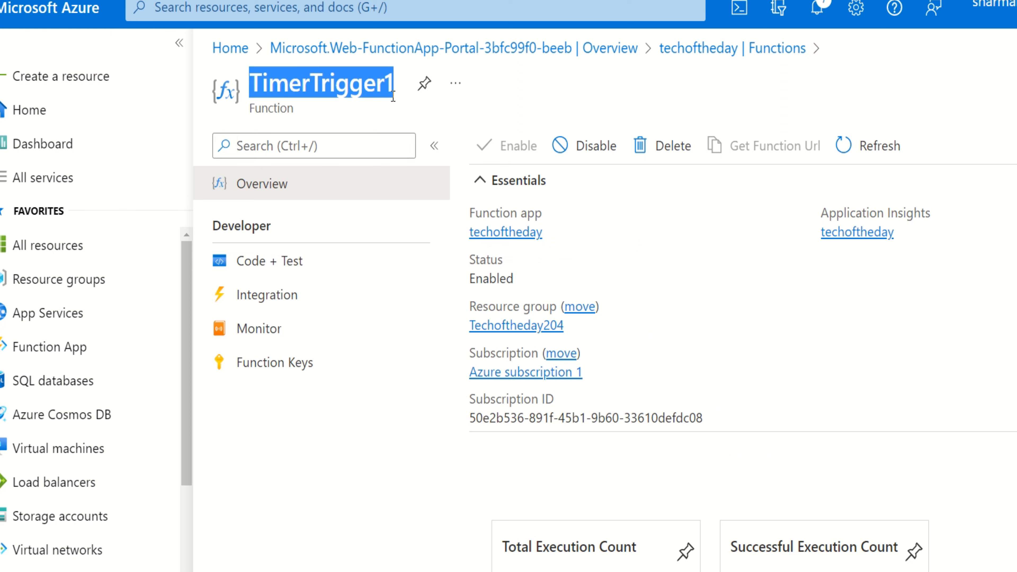
left_click(289, 268)
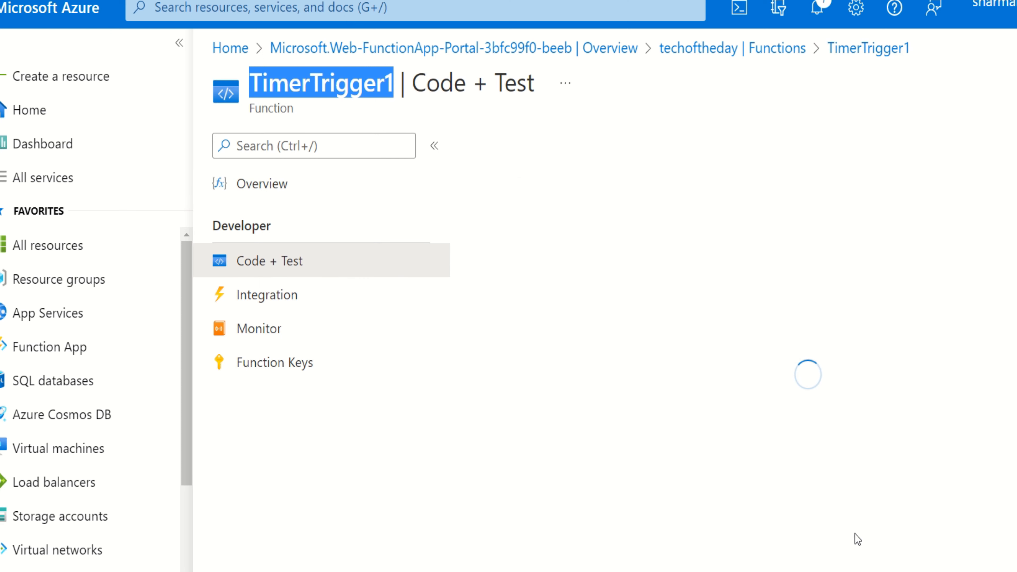
left_click(707, 277)
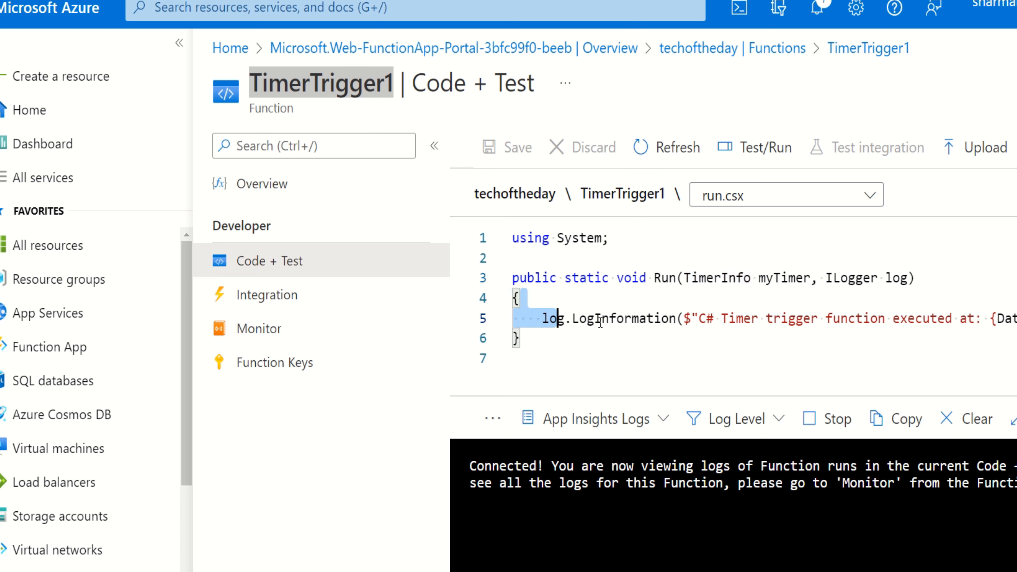
left_click_drag(527, 299, 1015, 319)
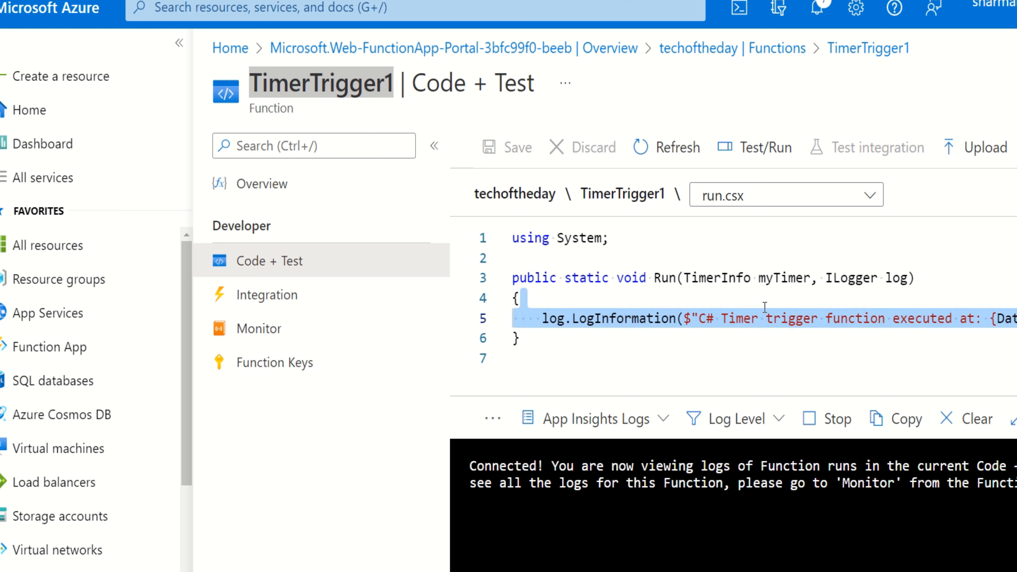
Step: Open TimerTrigger1's function.json and examine the timer binding's name, type, direction and schedule
left_click(776, 199)
left_click(762, 221)
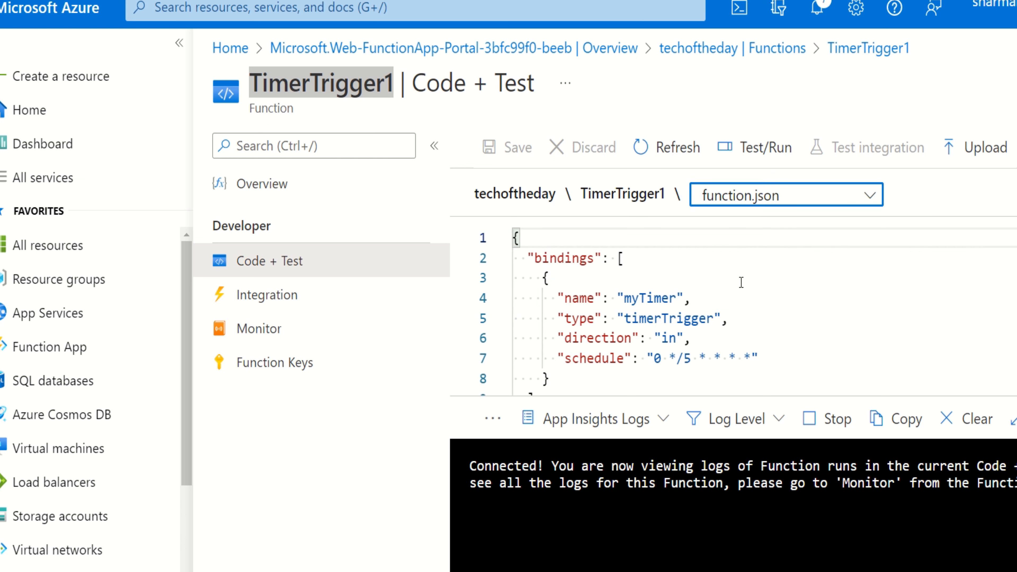
scroll(738, 304, "down", 1)
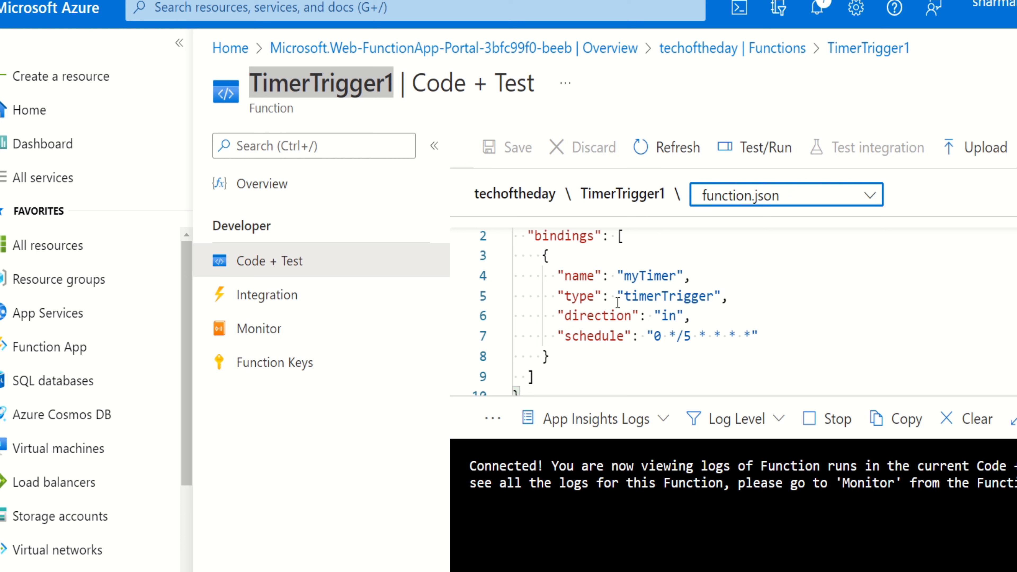
left_click_drag(556, 265, 700, 276)
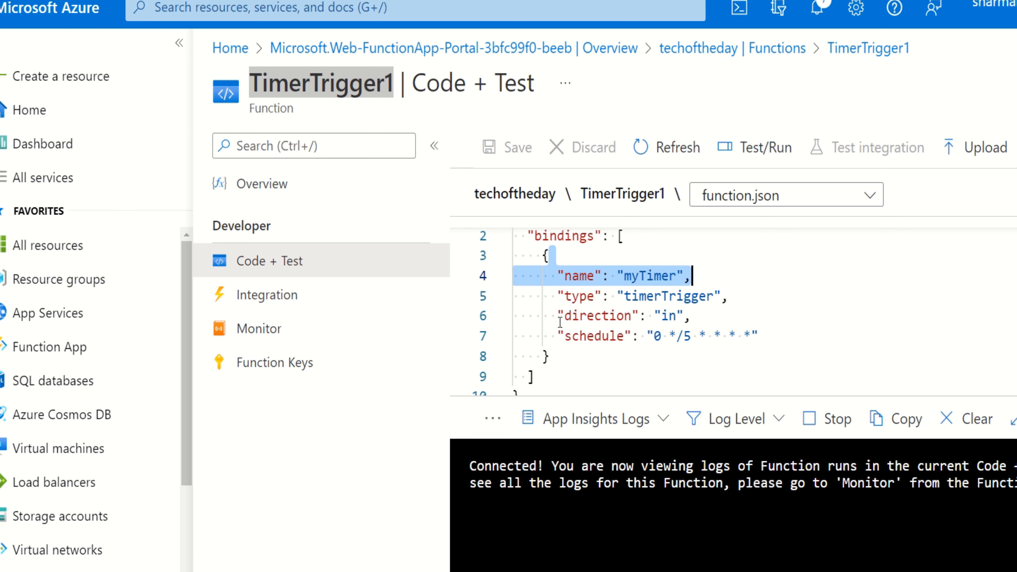
left_click_drag(557, 295, 692, 317)
left_click(708, 320)
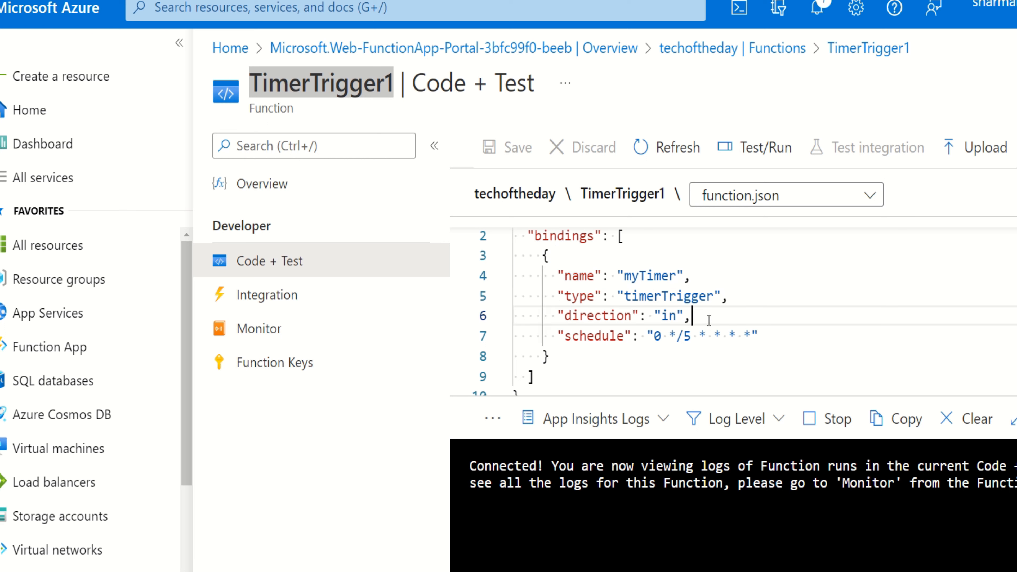
left_click_drag(557, 315, 769, 341)
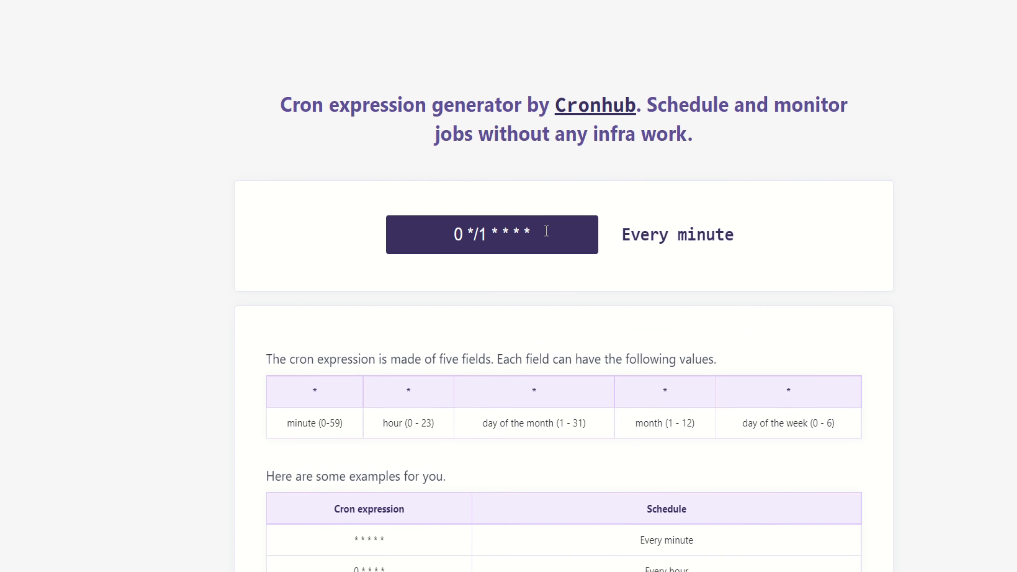
Step: Check the expression 0 */5 * * * * in the Cronhub generator and return to the schedule line in function.json
key("BackSpace")
type("5")
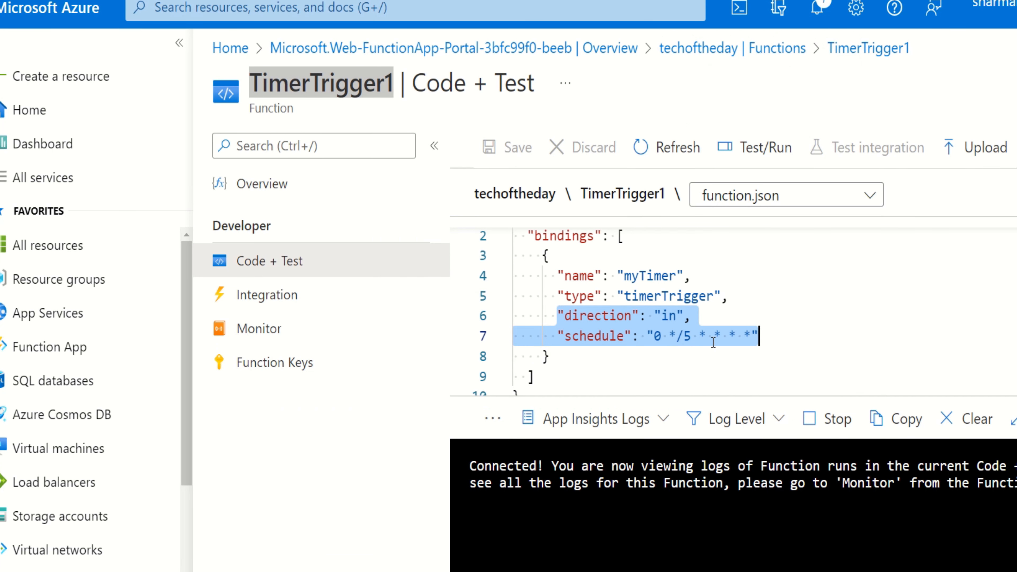
left_click(713, 342)
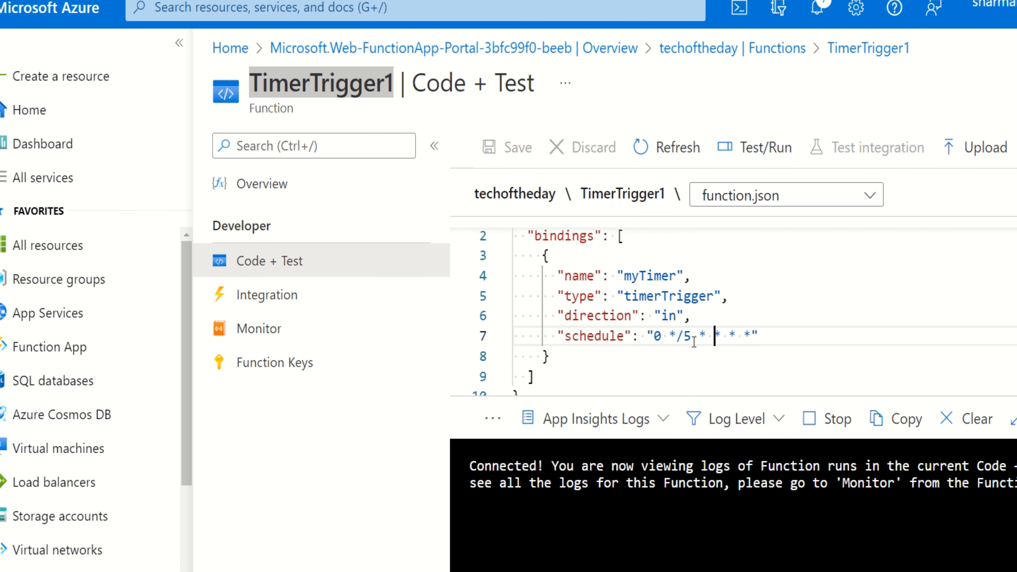
Step: Change the schedule in TimerTrigger1's function.json to 0 */1 * * * * and save the file
key("Left")
key("Left")
key("Left")
key("BackSpace")
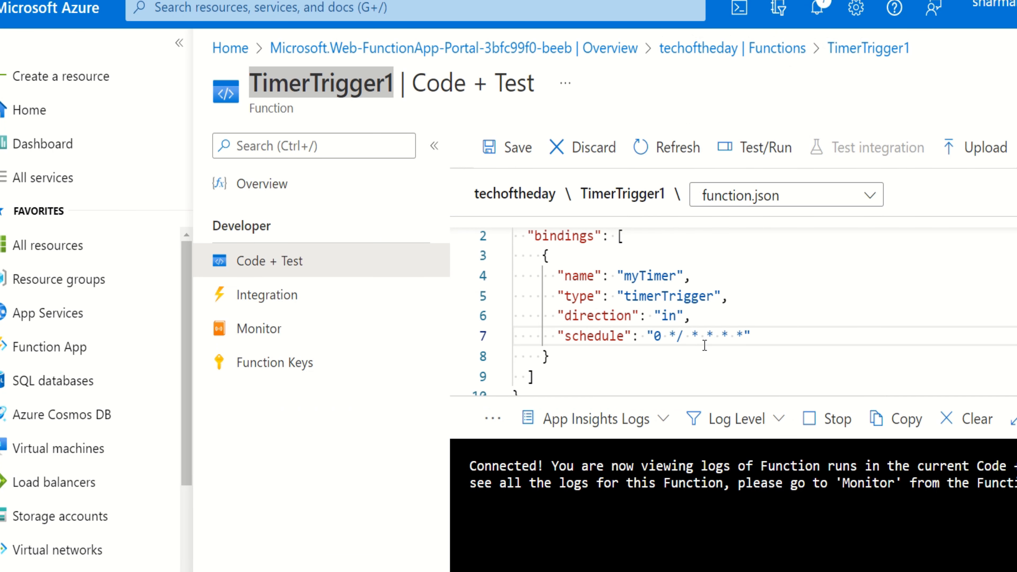
type("1")
left_click(784, 277)
left_click(515, 154)
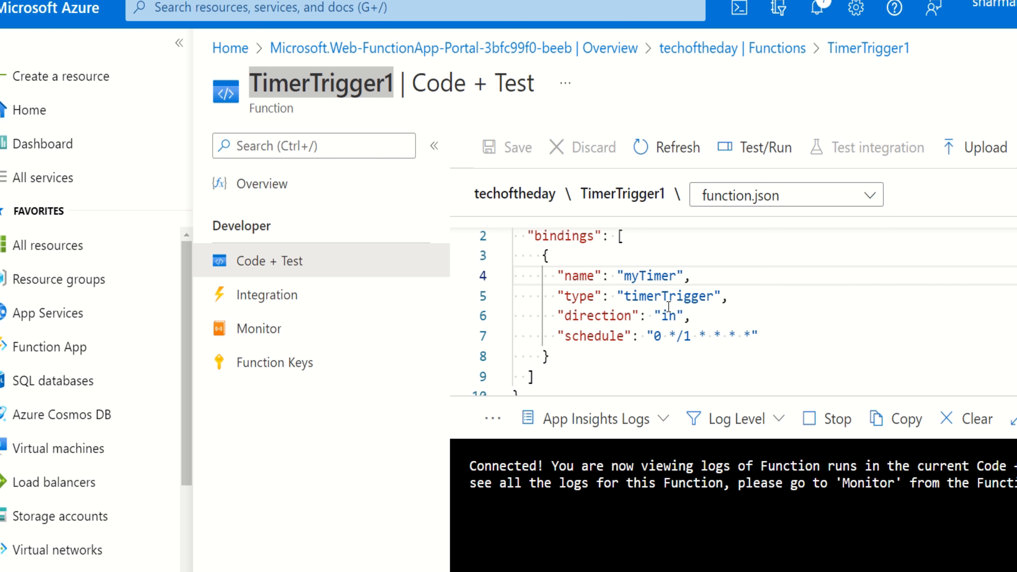
Step: Open TimerTrigger1's monitoring page, refresh the invocation traces and open the streaming logs
left_click(287, 334)
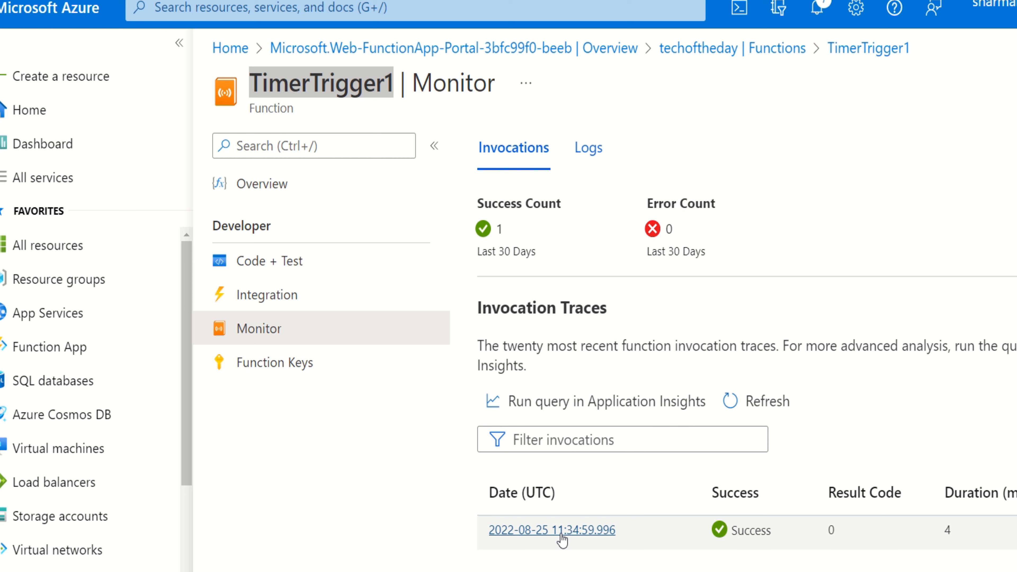
left_click(757, 409)
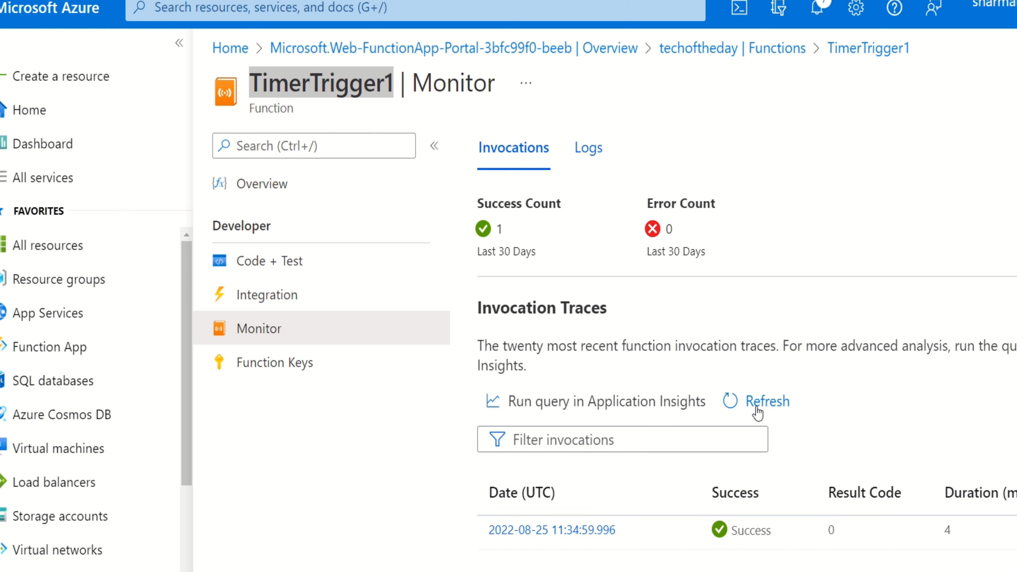
left_click(756, 409)
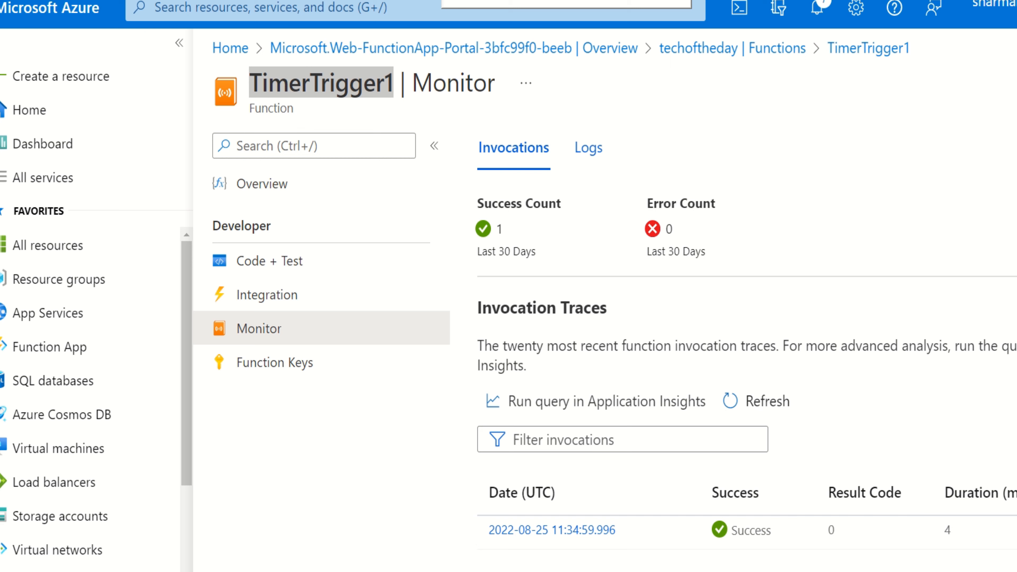
left_click(588, 147)
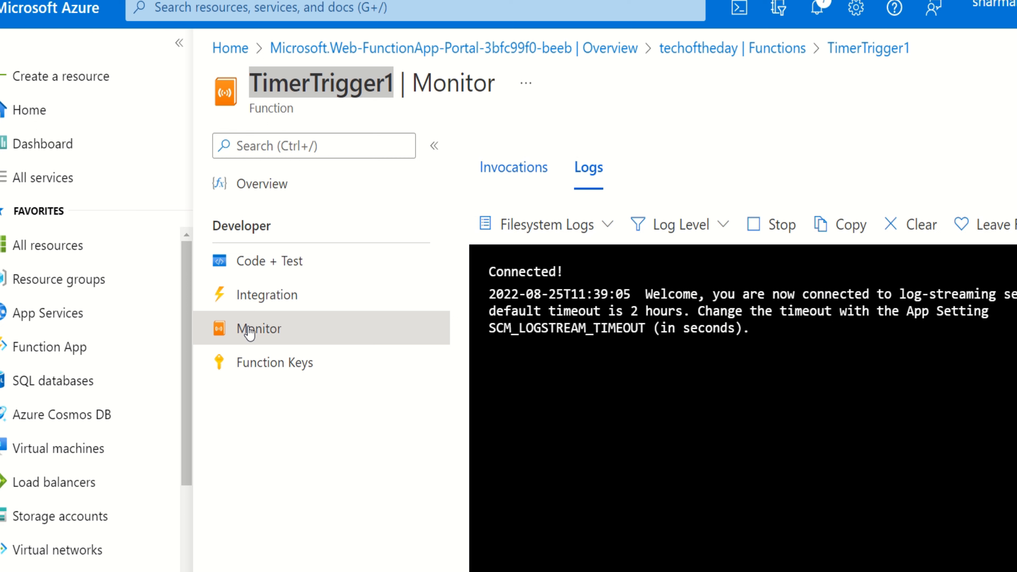
left_click(516, 172)
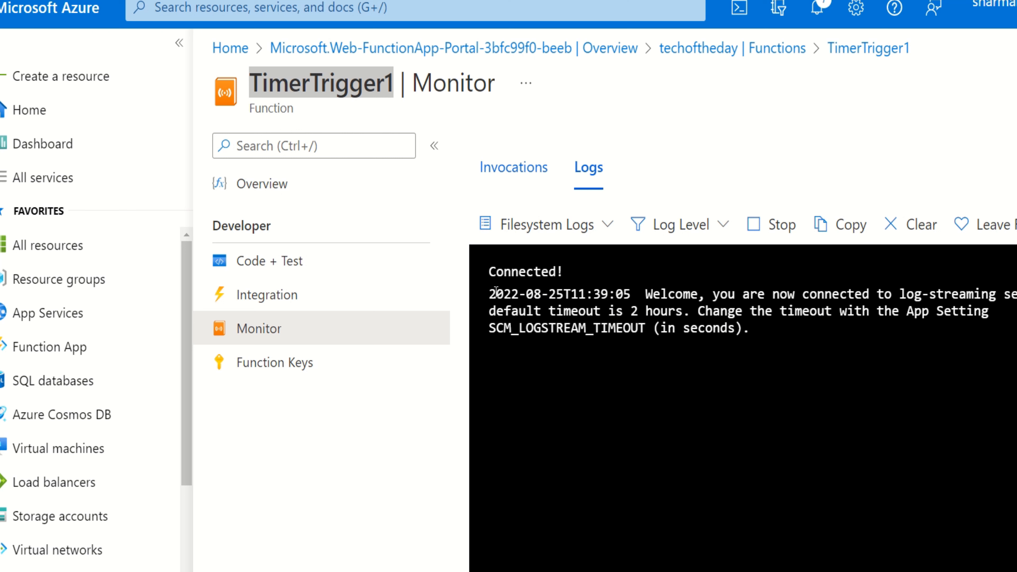
Step: Highlight the connection message and the timer execution entries in TimerTrigger1's logs, and return to the function's code and overview
left_click_drag(491, 292, 760, 330)
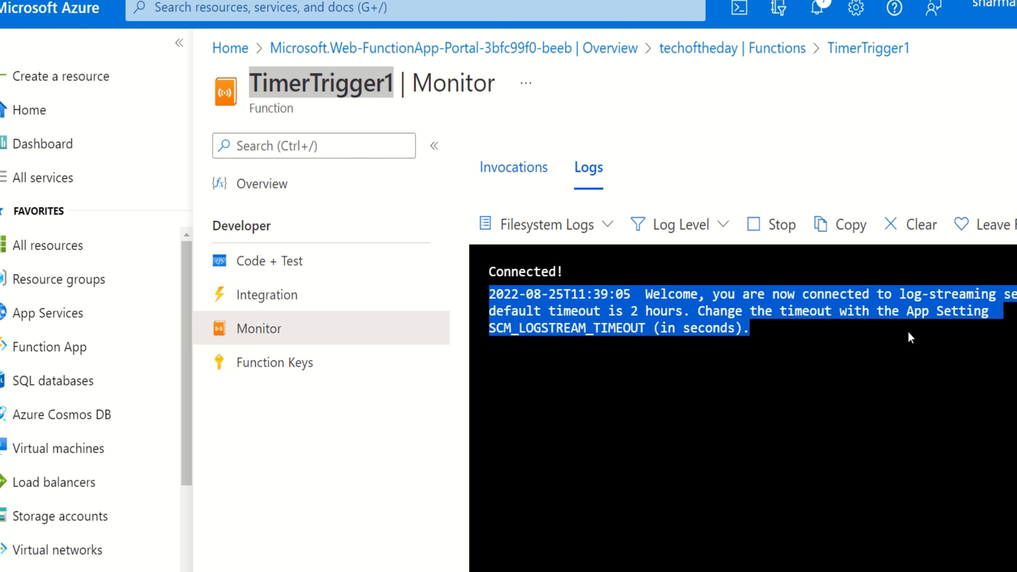
left_click(831, 336)
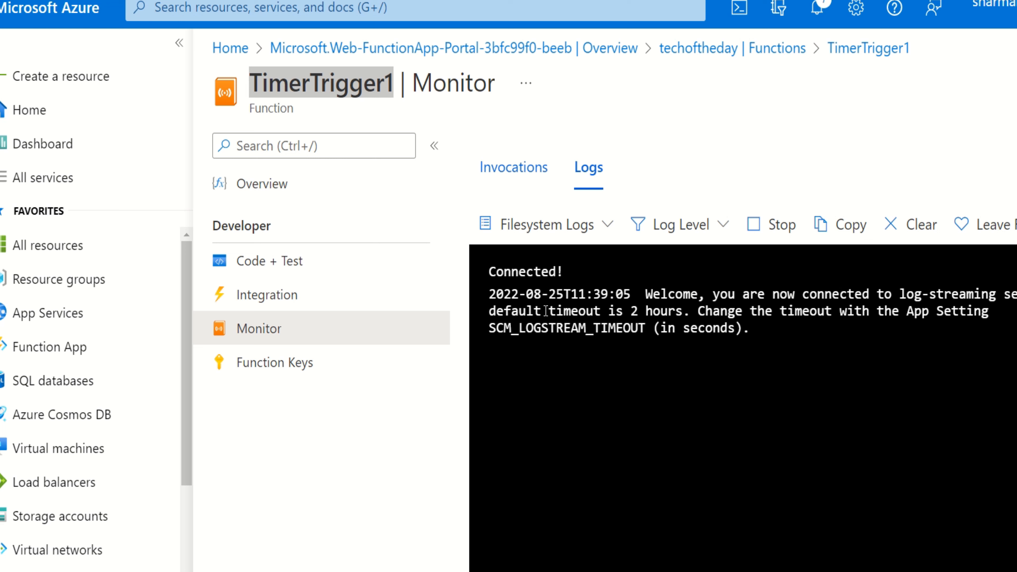
left_click_drag(544, 312, 701, 311)
left_click(823, 332)
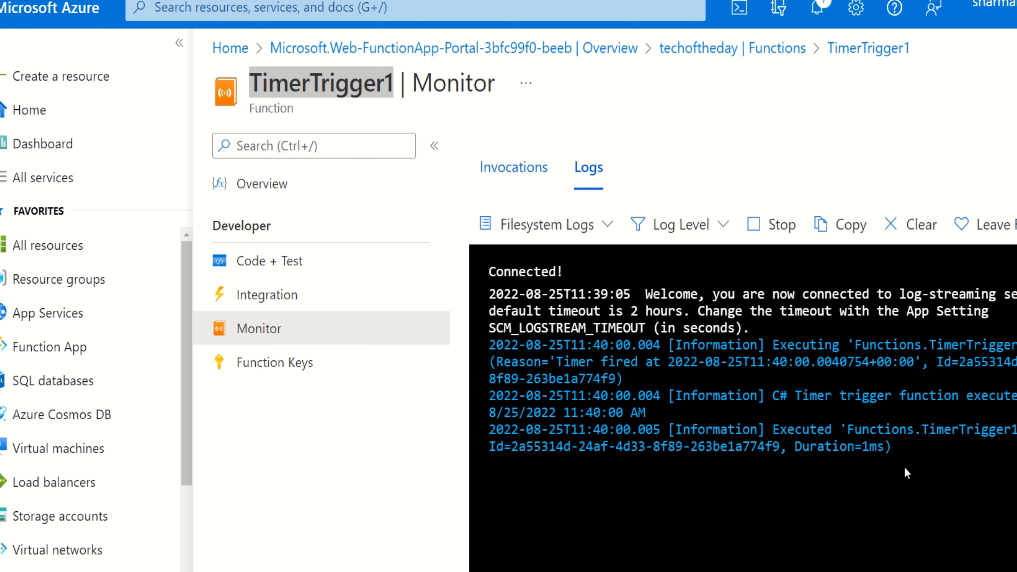
left_click_drag(895, 454, 459, 346)
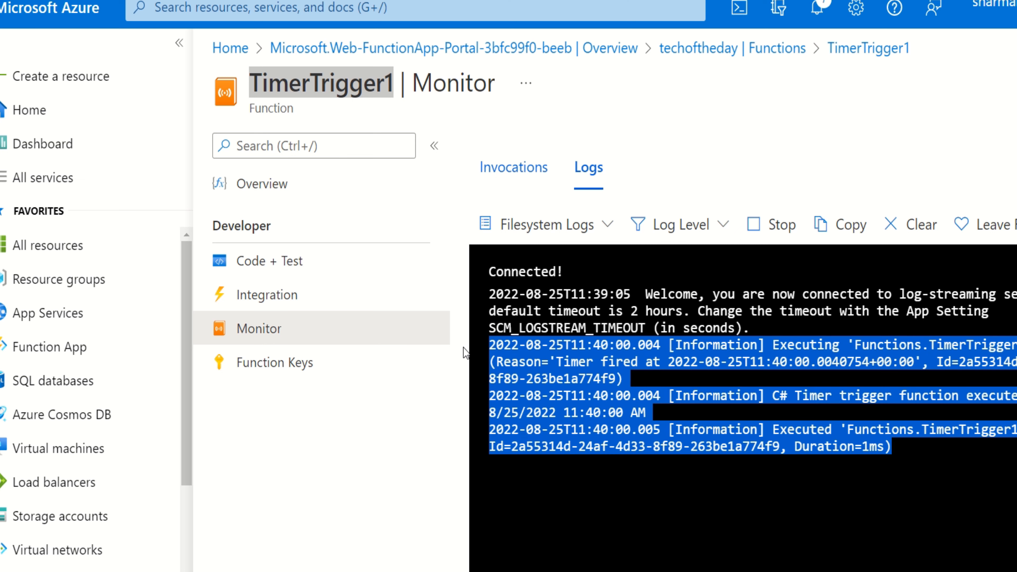
left_click(694, 350)
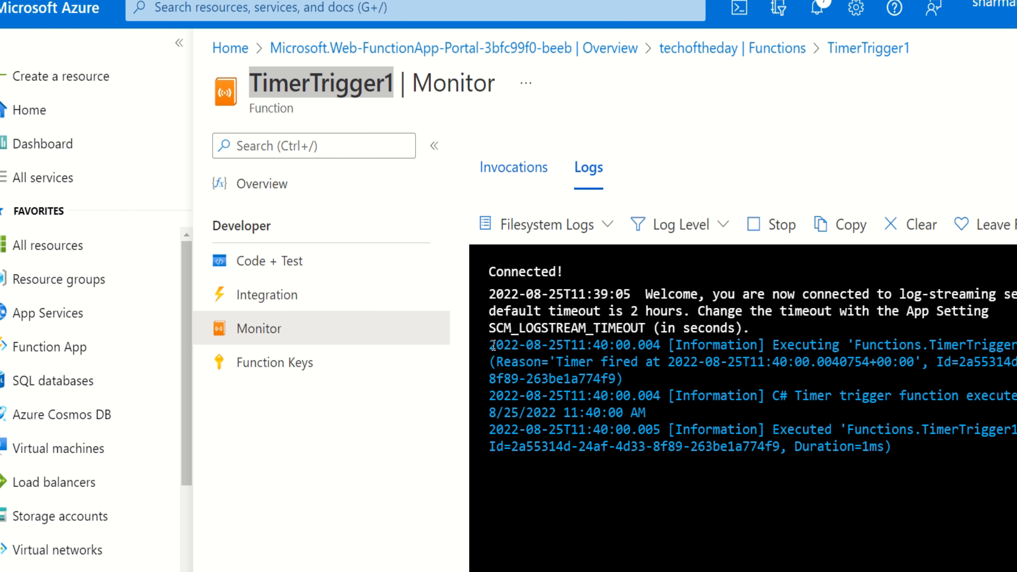
left_click_drag(493, 345, 953, 453)
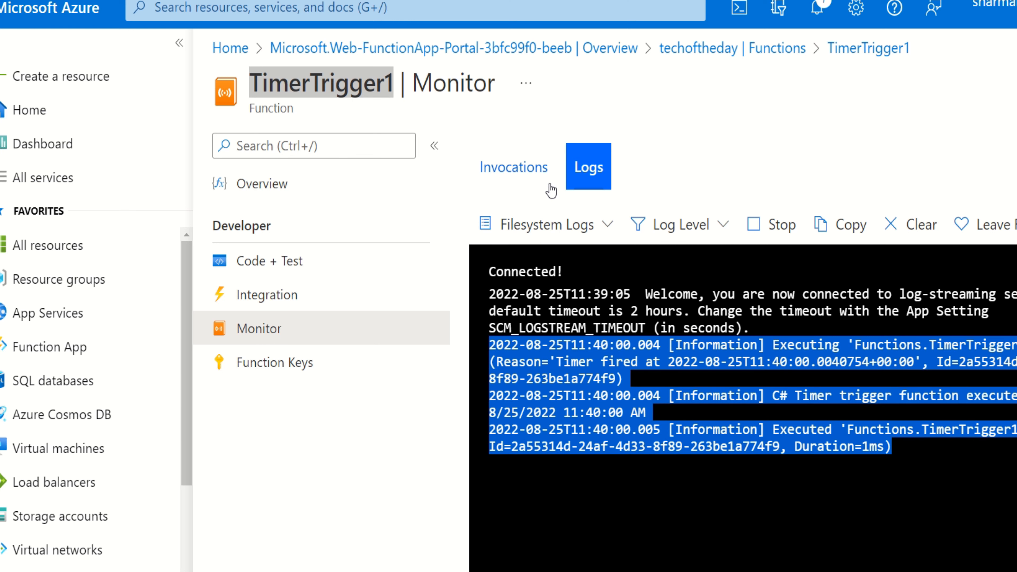
left_click(290, 268)
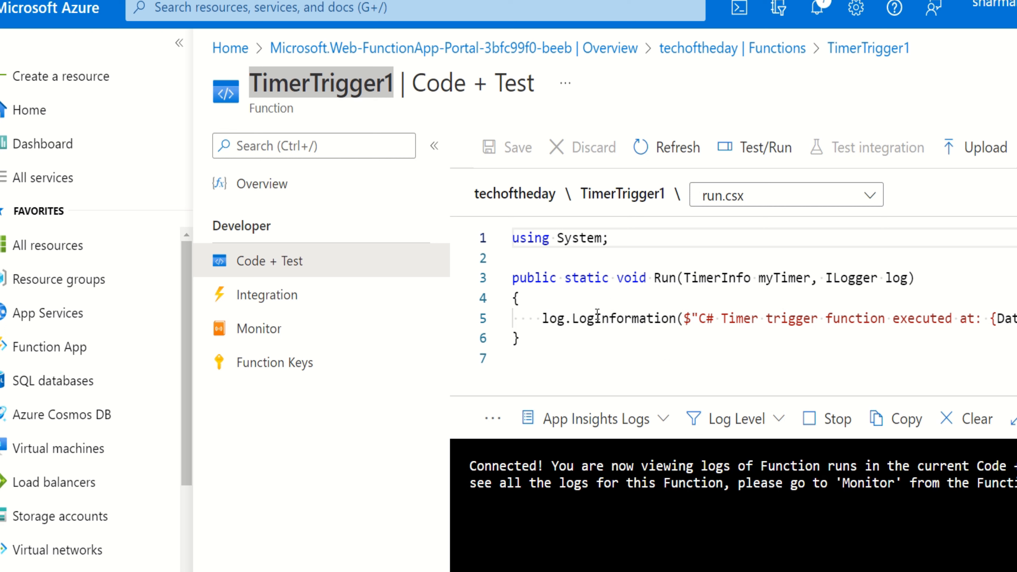
left_click(255, 192)
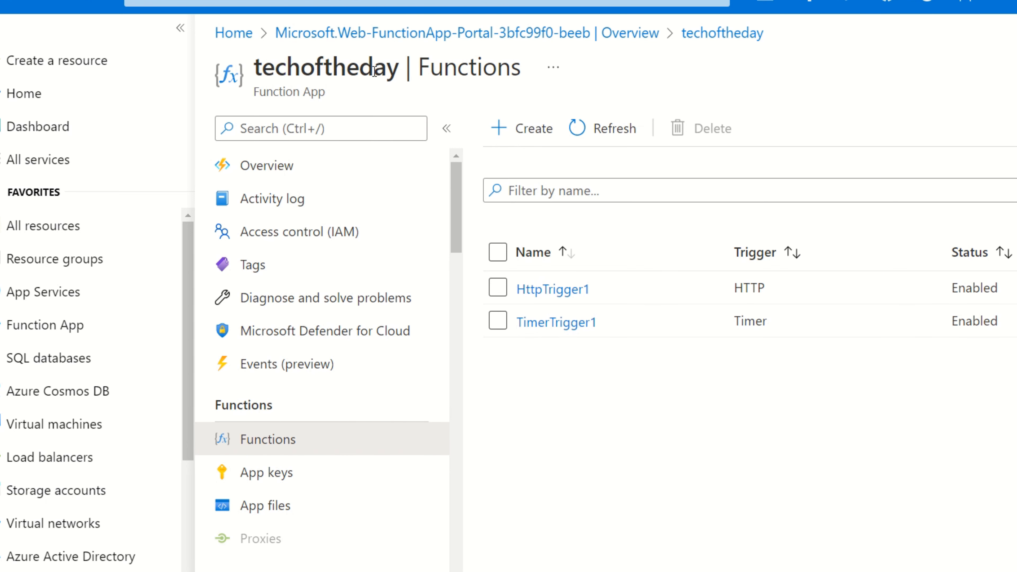
Step: Create another function in techoftheday from the Azure Blob Storage trigger template
double_click(280, 60)
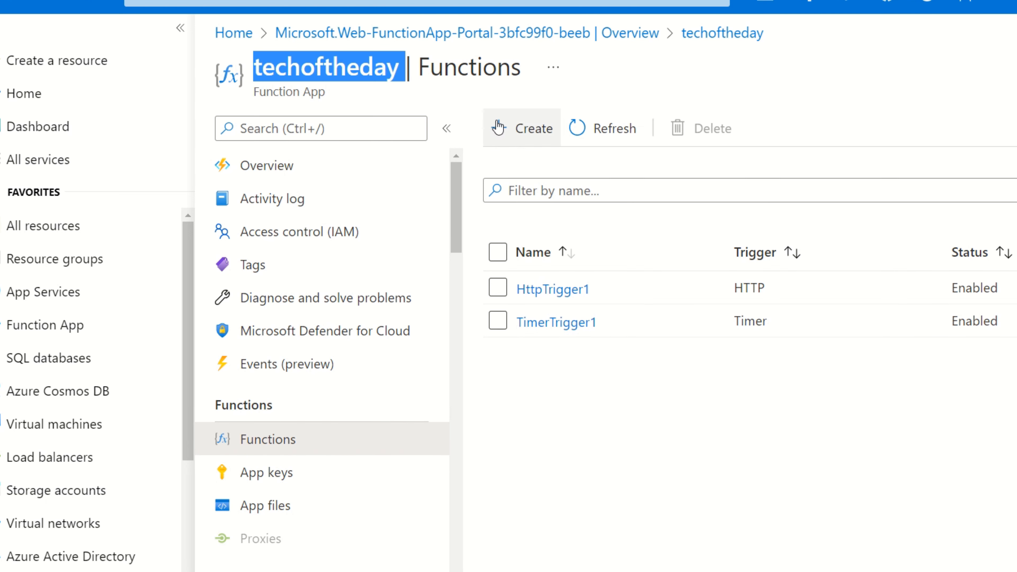
left_click(520, 129)
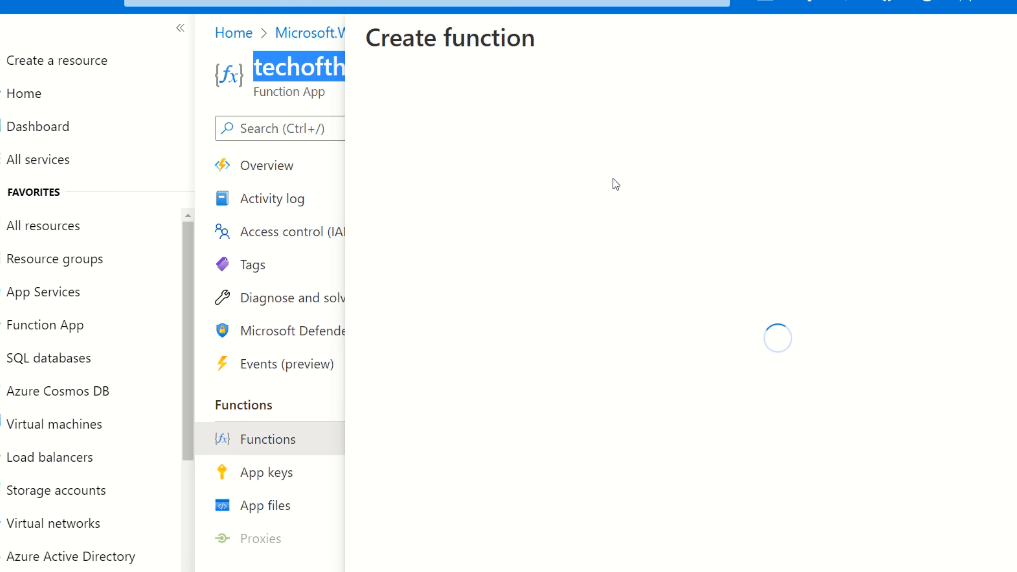
scroll(706, 265, "down", 3)
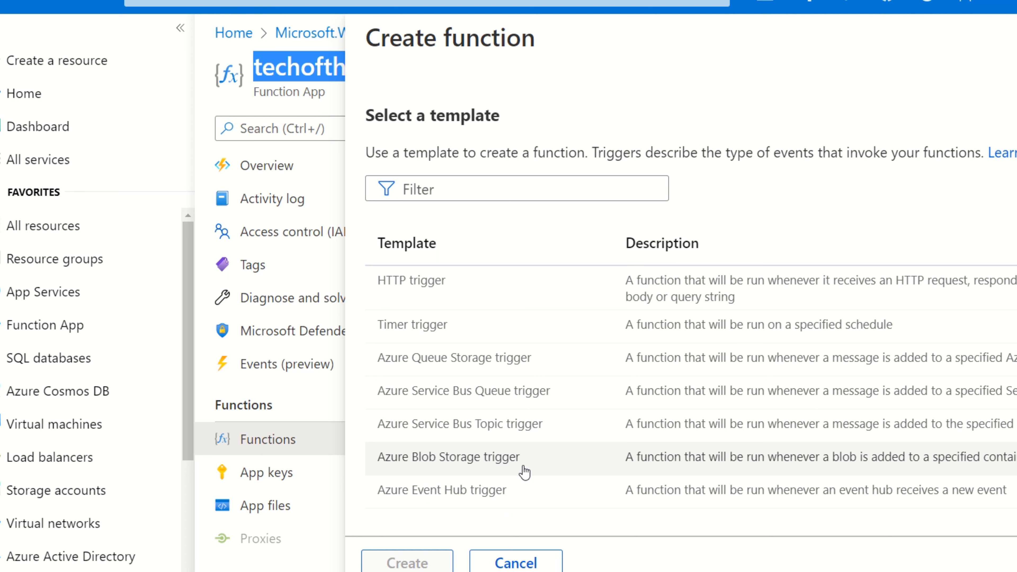
left_click(508, 447)
scroll(584, 427, "down", 5)
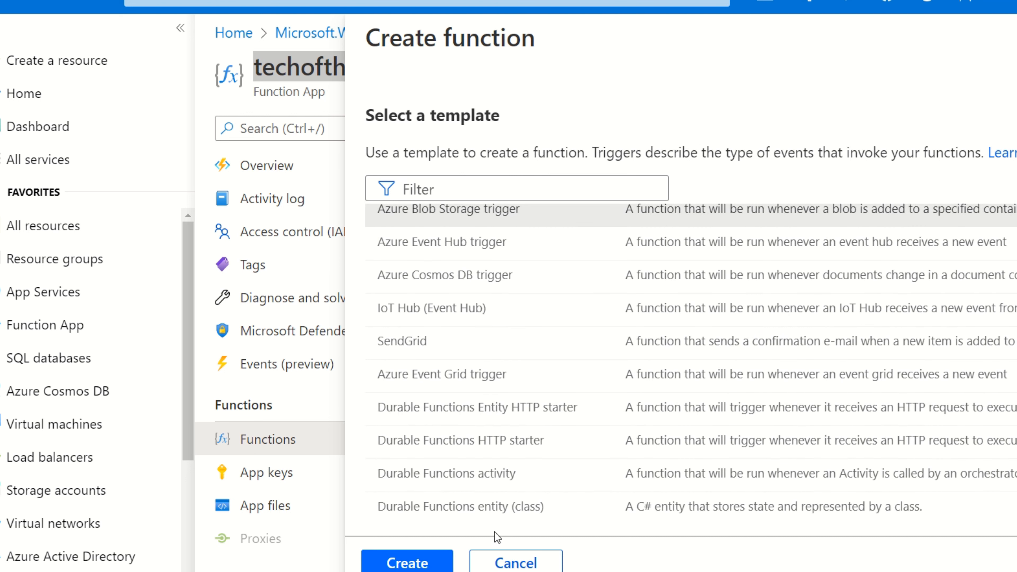
scroll(896, 329, "down", 5)
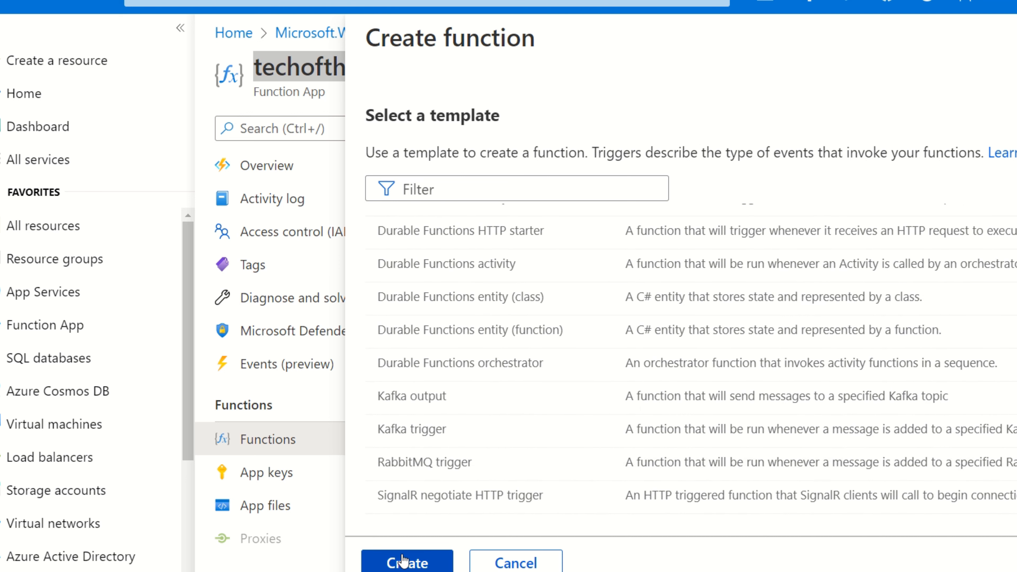
left_click(403, 561)
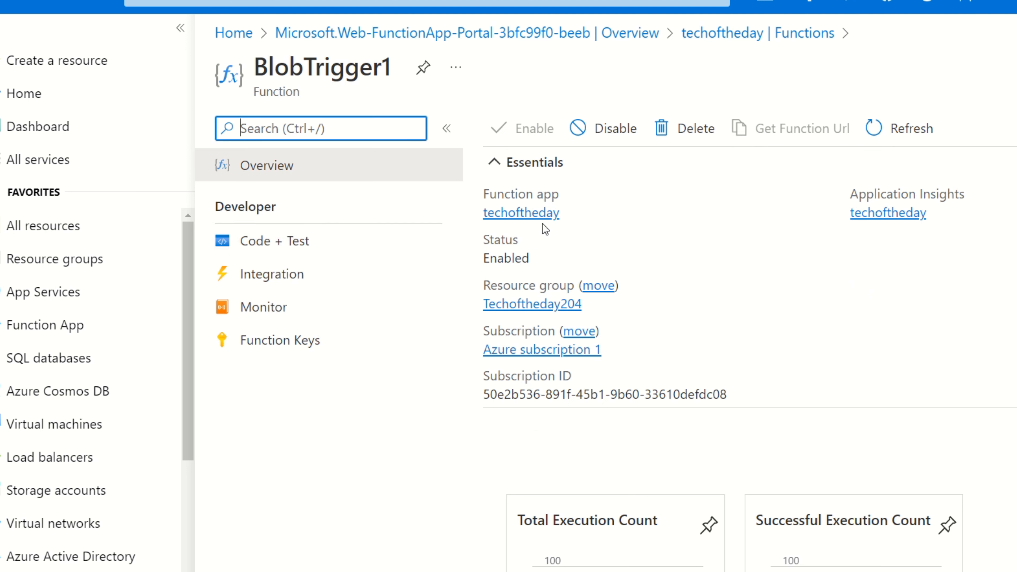
Step: Open BlobTrigger1's code and highlight Stream, myBlob and name in the Run method's parameters in run.csx
left_click(279, 242)
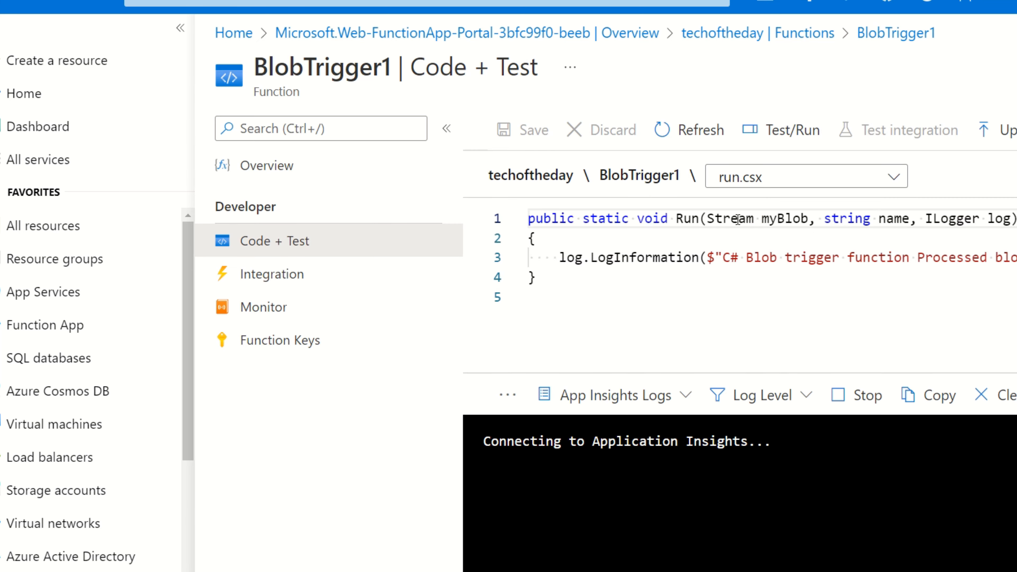
double_click(734, 219)
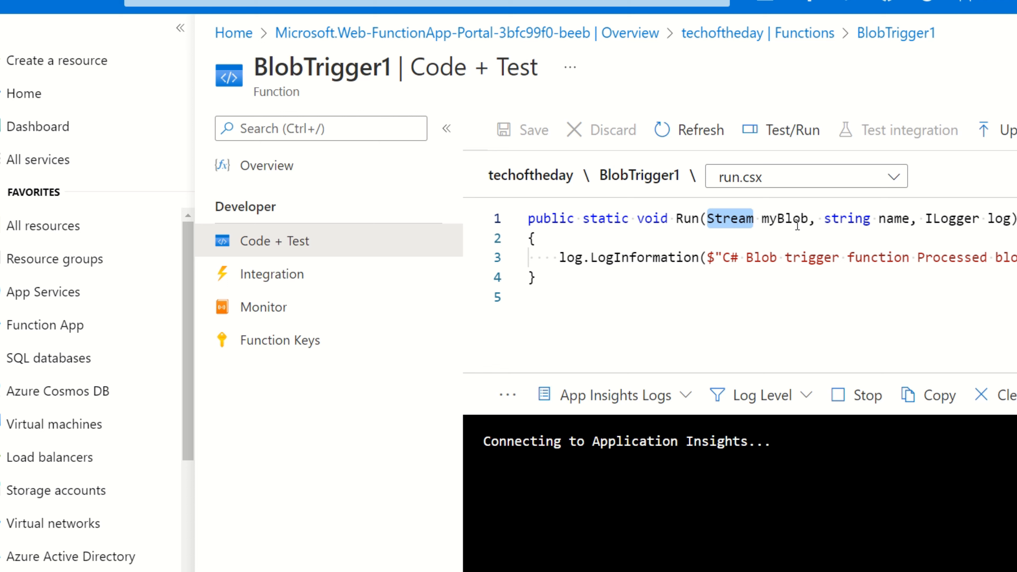
left_click(776, 219)
double_click(773, 216)
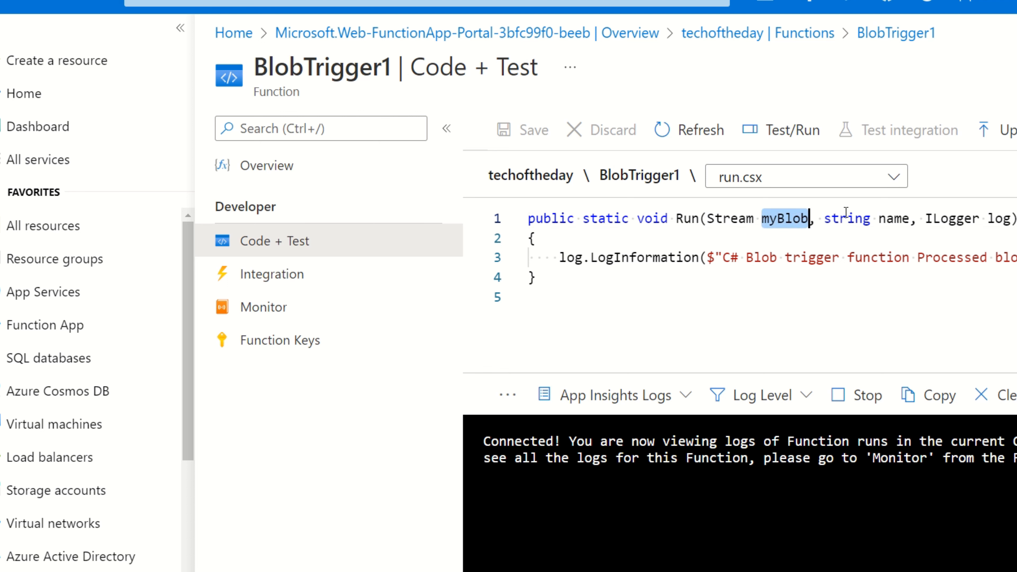
left_click(903, 218)
double_click(903, 218)
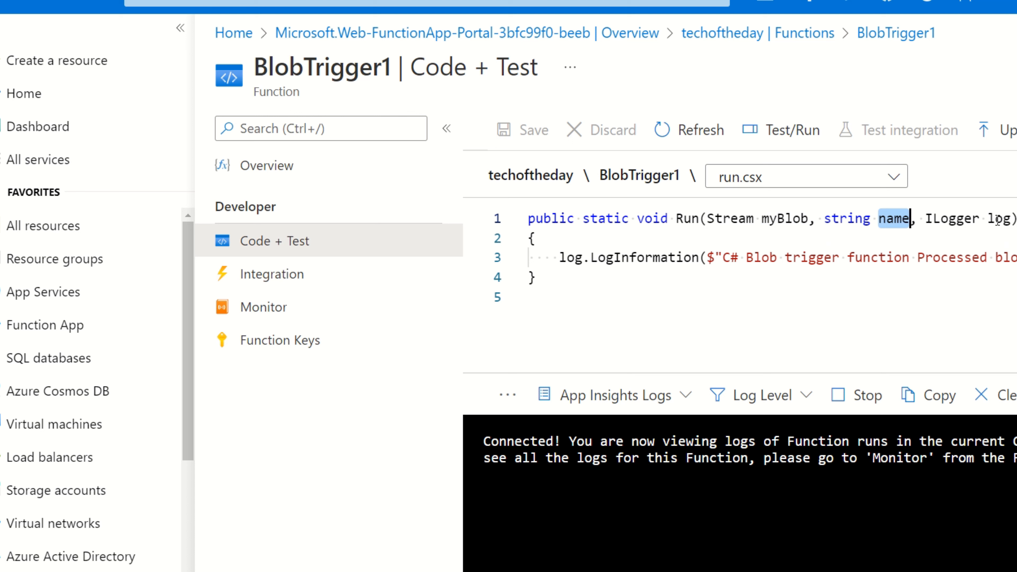
Step: Open BlobTrigger1's function.json and examine the blob binding's name, type and samples-workitems path
left_click(865, 185)
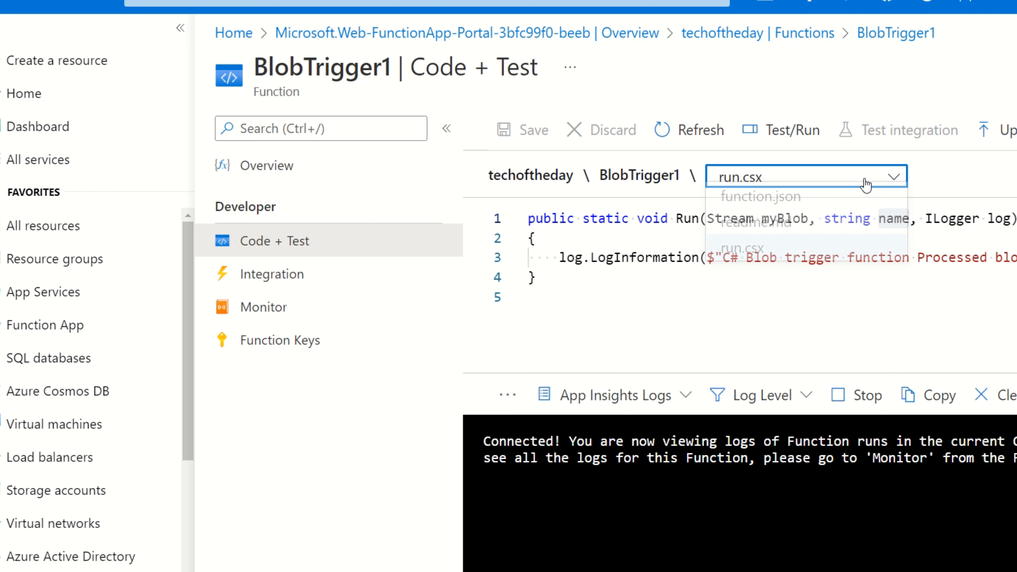
left_click(794, 208)
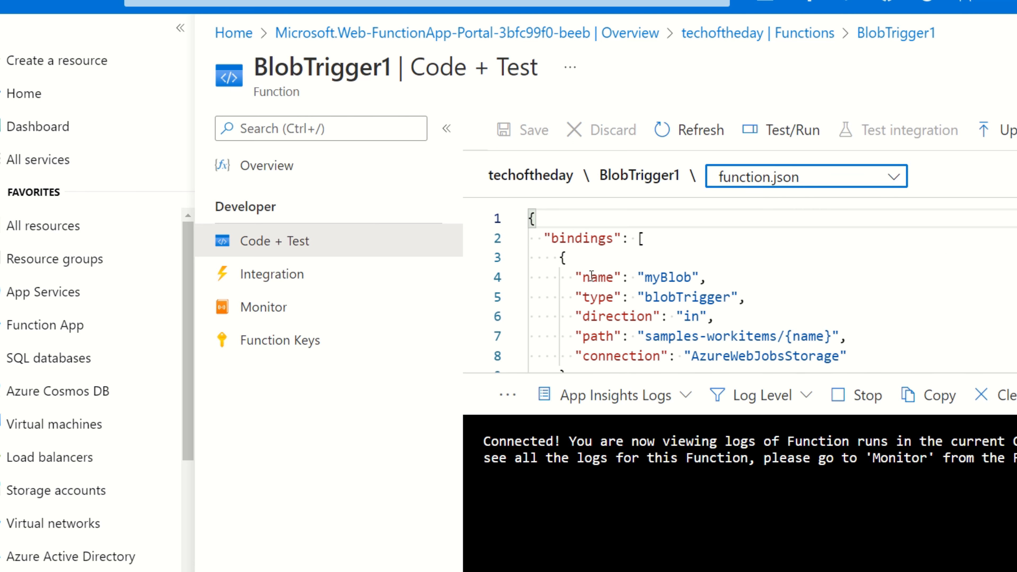
double_click(666, 277)
scroll(700, 296, "down", 1)
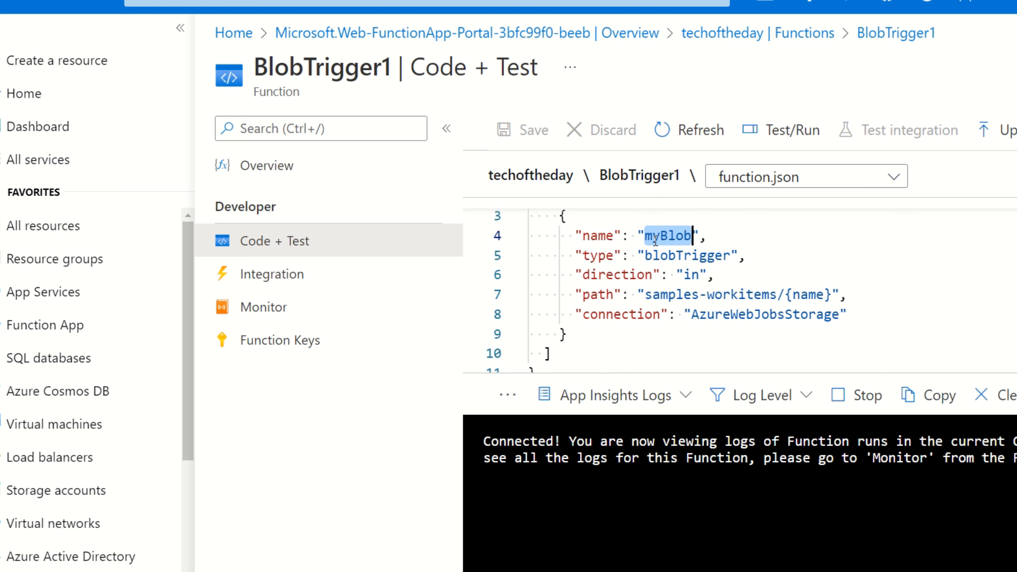
double_click(691, 256)
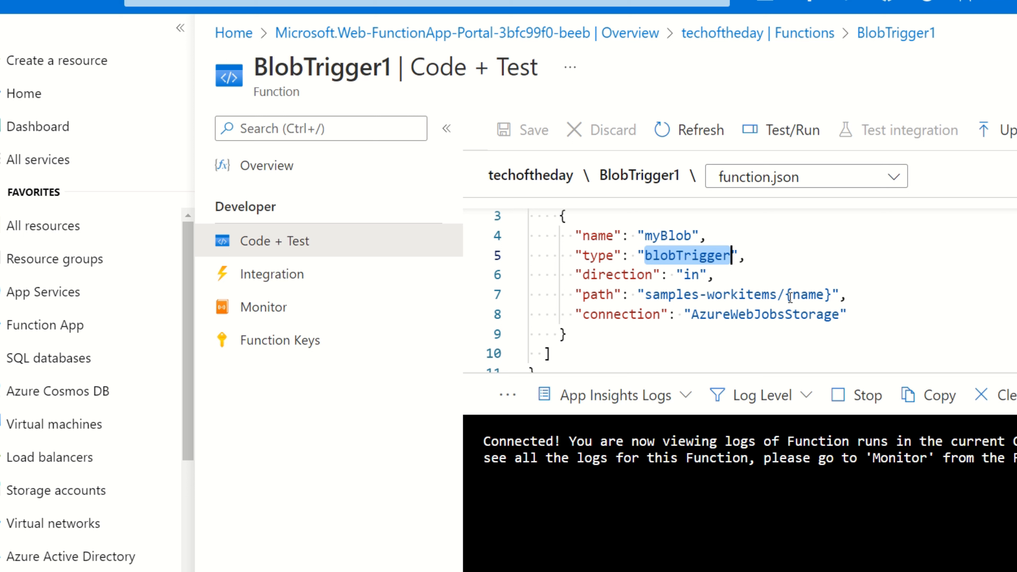
double_click(747, 296)
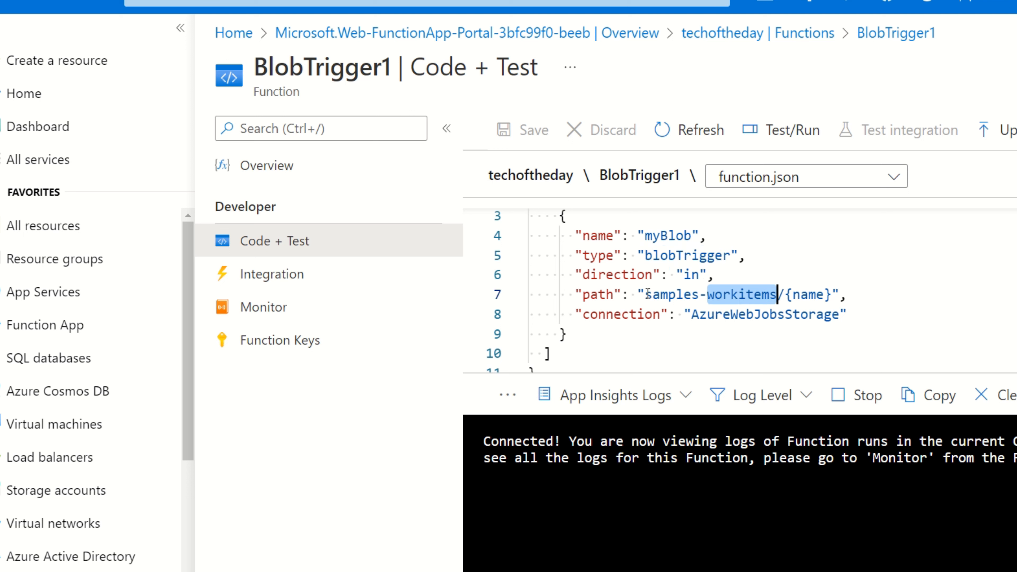
left_click_drag(644, 275, 700, 274)
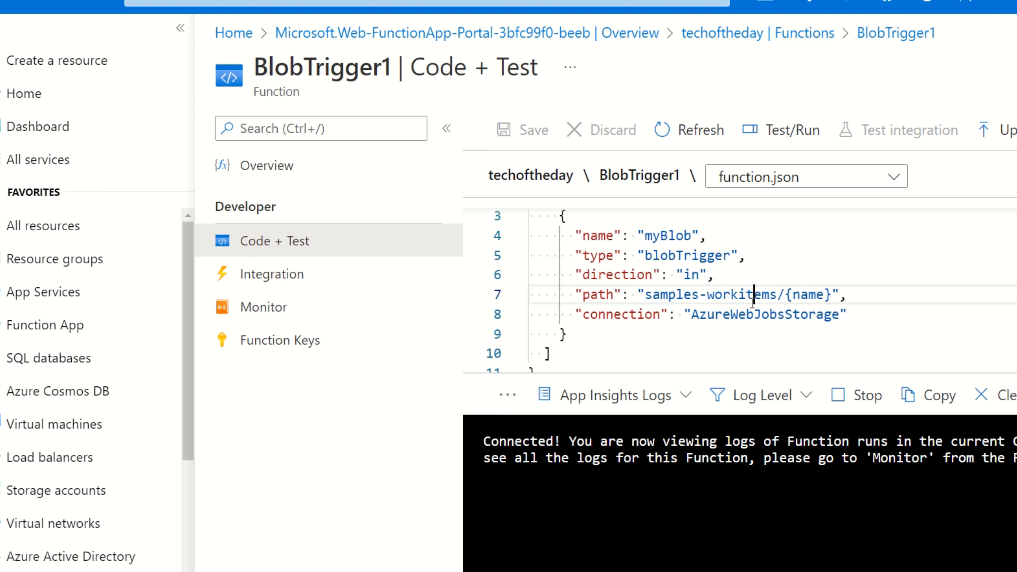
left_click_drag(645, 294, 785, 295)
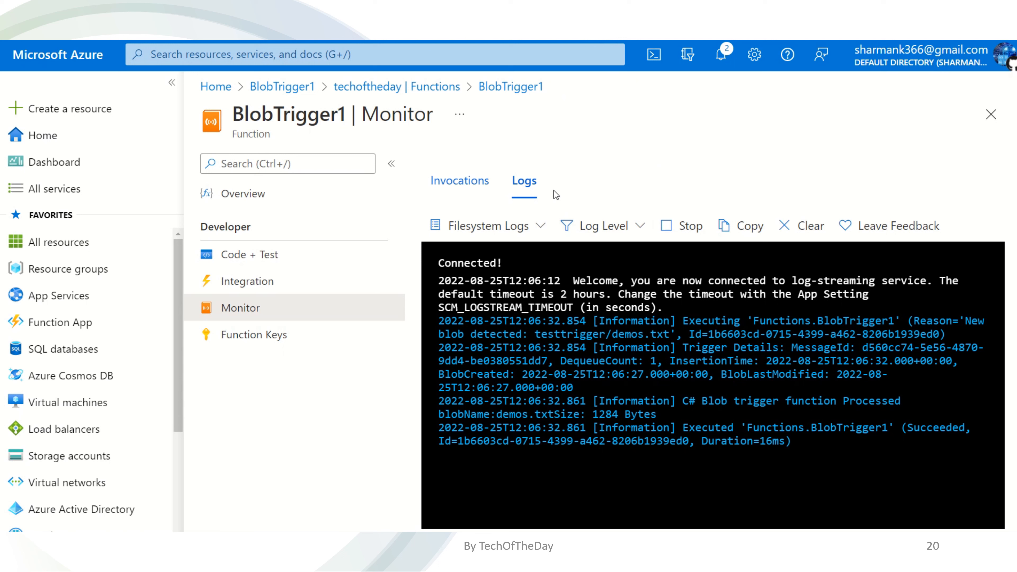
Step: Highlight the blob execution entries in BlobTrigger1's logs and reopen the function's code
double_click(306, 117)
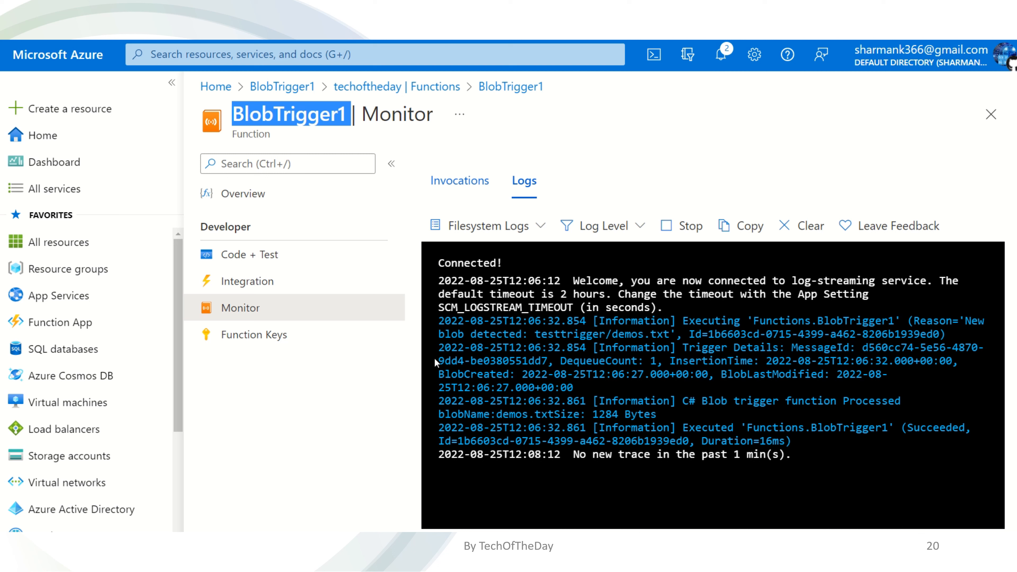
left_click_drag(440, 321, 840, 443)
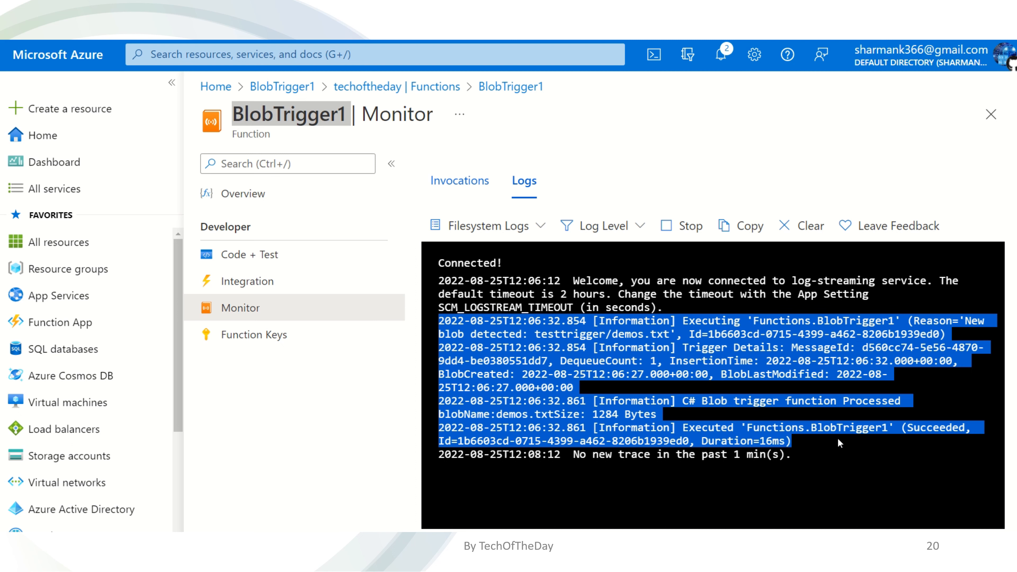
left_click(242, 256)
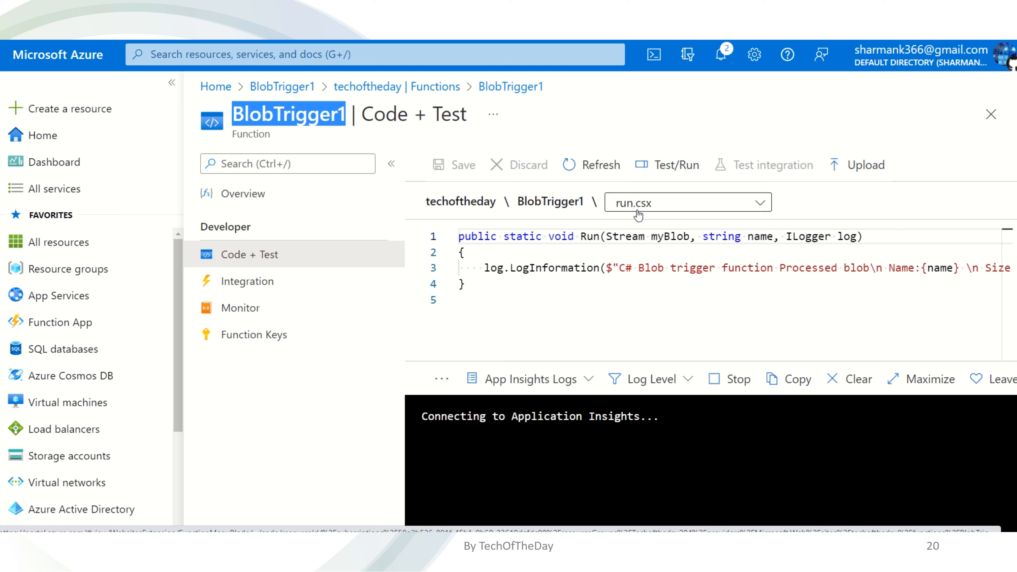
Step: Open BlobTrigger1's function.json and highlight the blob binding's path, then its properties from name through connection
left_click(638, 213)
left_click(638, 222)
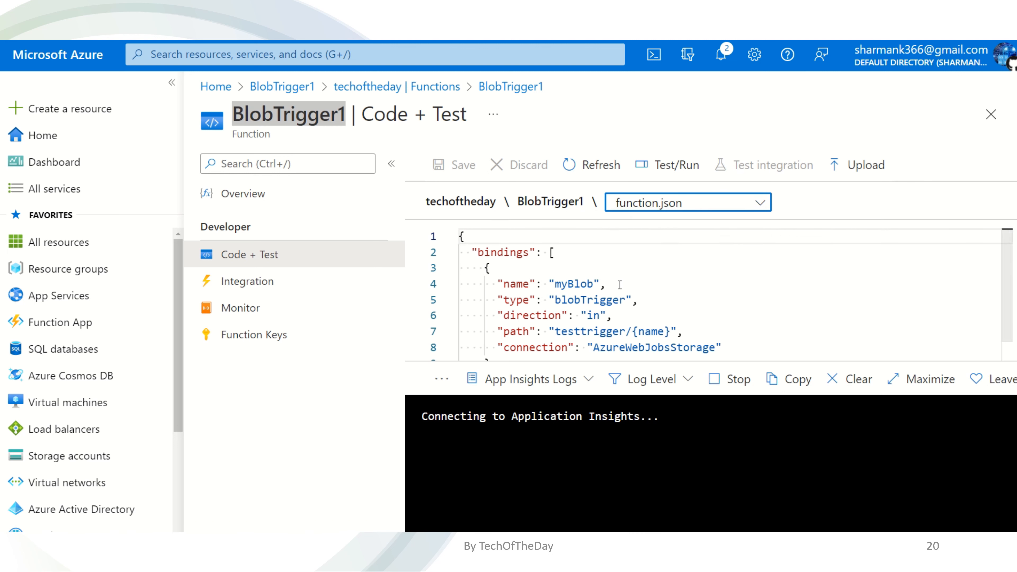
scroll(620, 284, "down", 1)
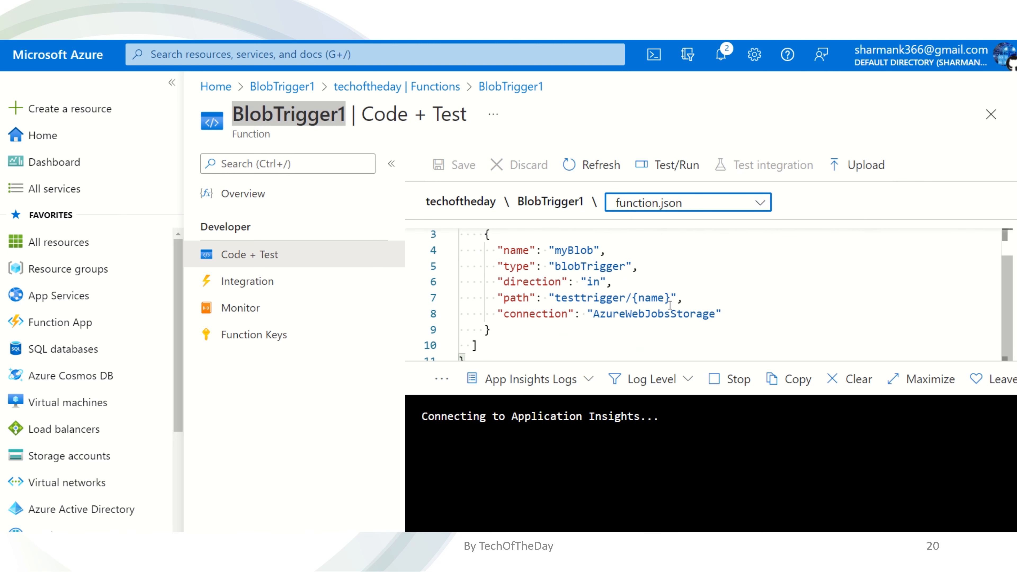
left_click(580, 296)
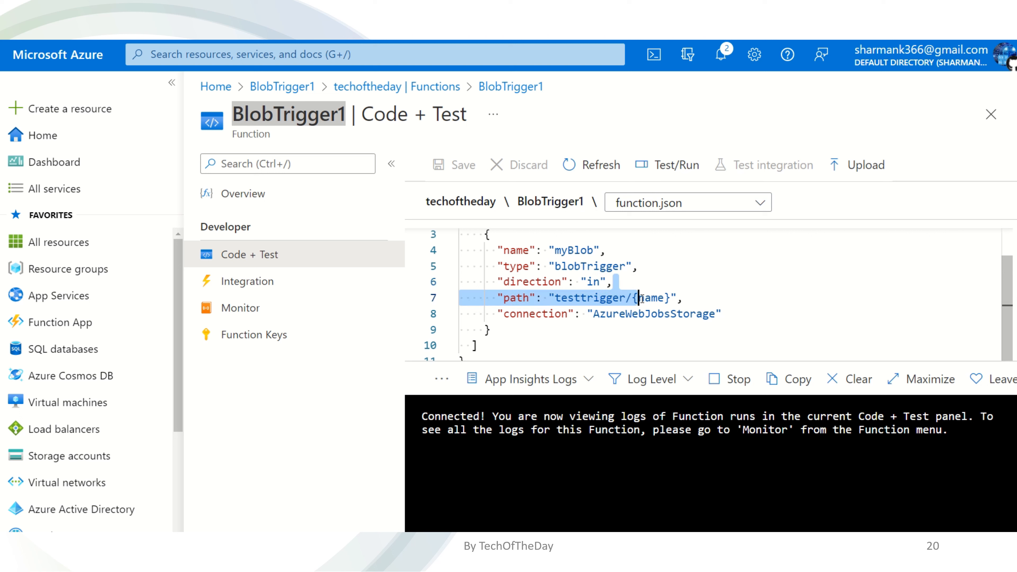
left_click(678, 298)
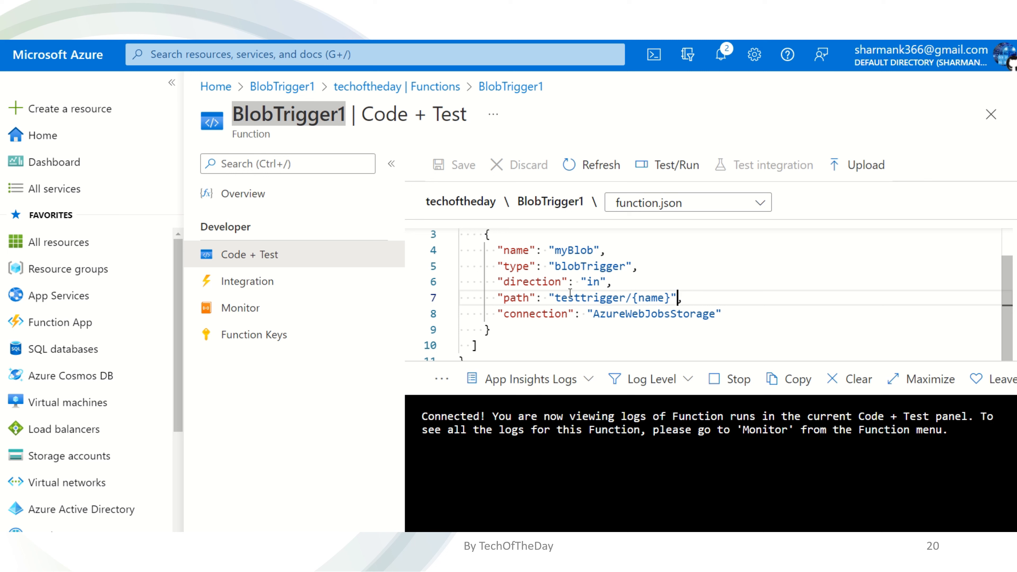
left_click_drag(500, 247, 722, 316)
Step: Switch back to run.csx and highlight the Stream, myBlob and name parameters in the Run method
left_click(695, 208)
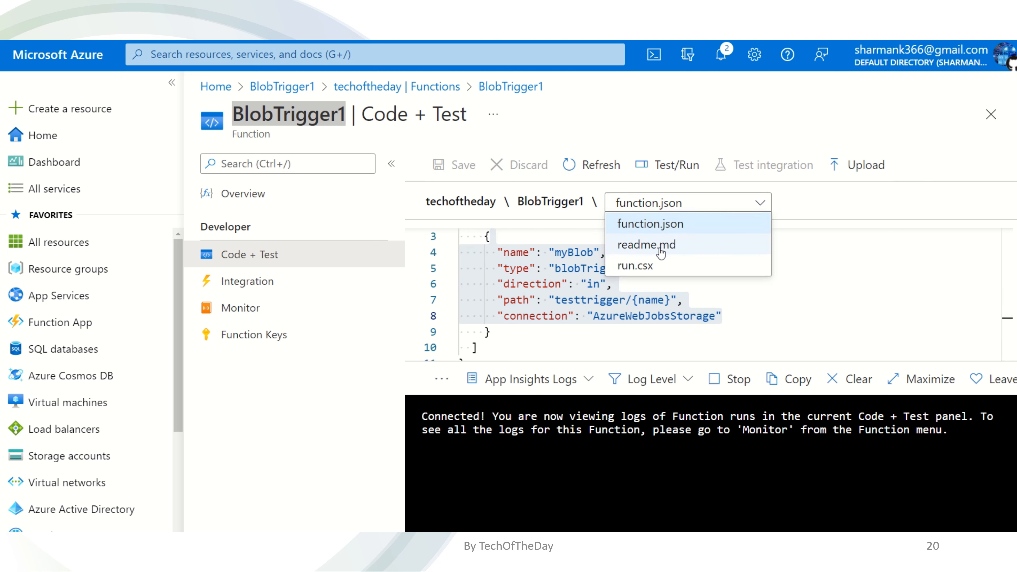
left_click(656, 264)
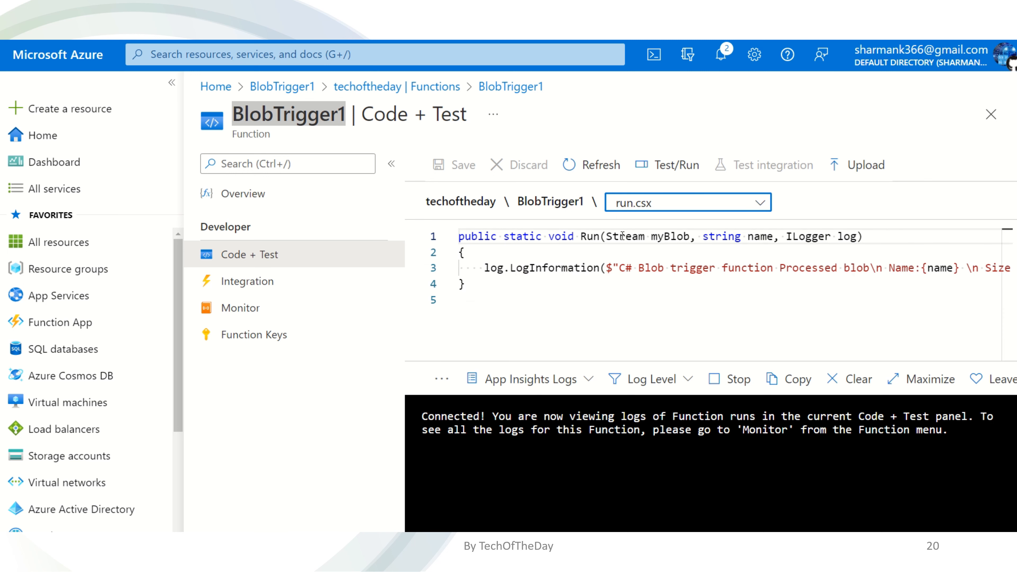
double_click(622, 236)
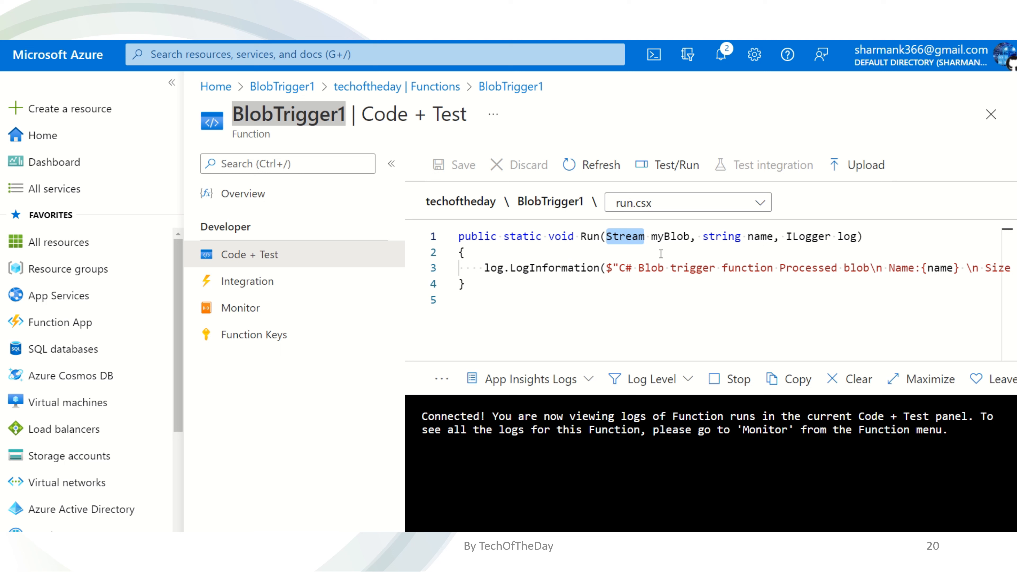
double_click(670, 236)
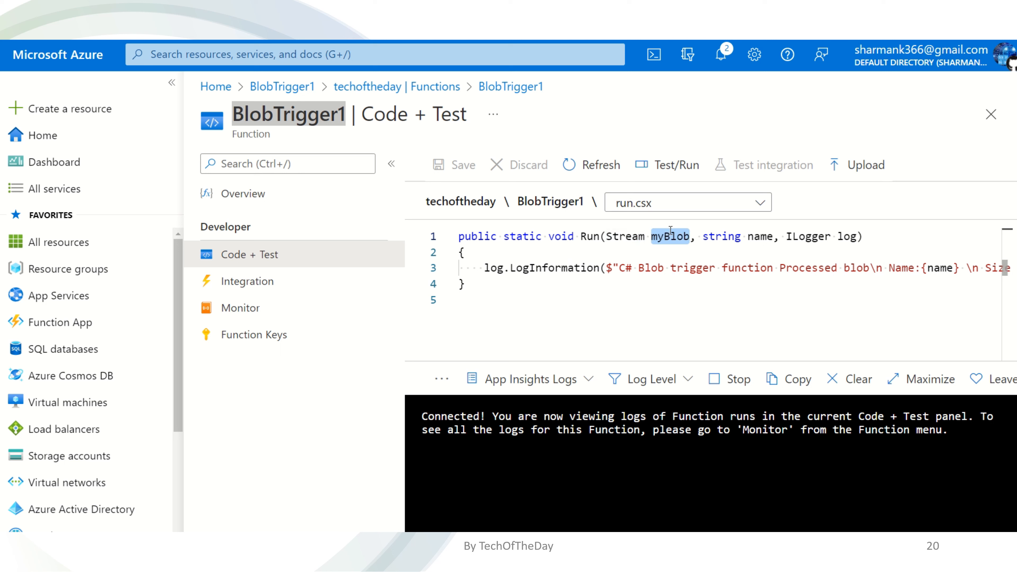
left_click(626, 237)
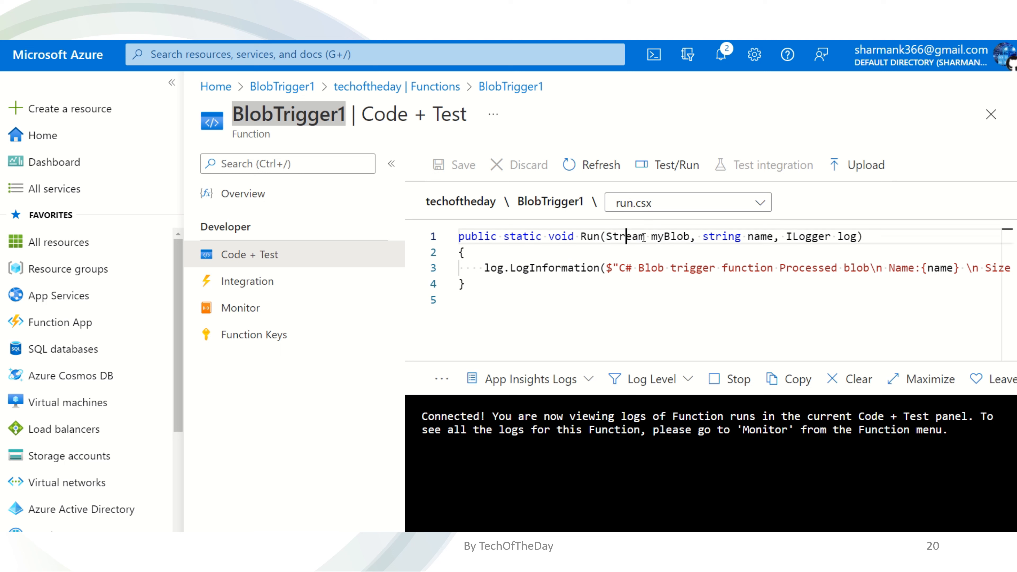
double_click(636, 237)
double_click(669, 236)
left_click(607, 236)
left_click_drag(607, 236, 645, 236)
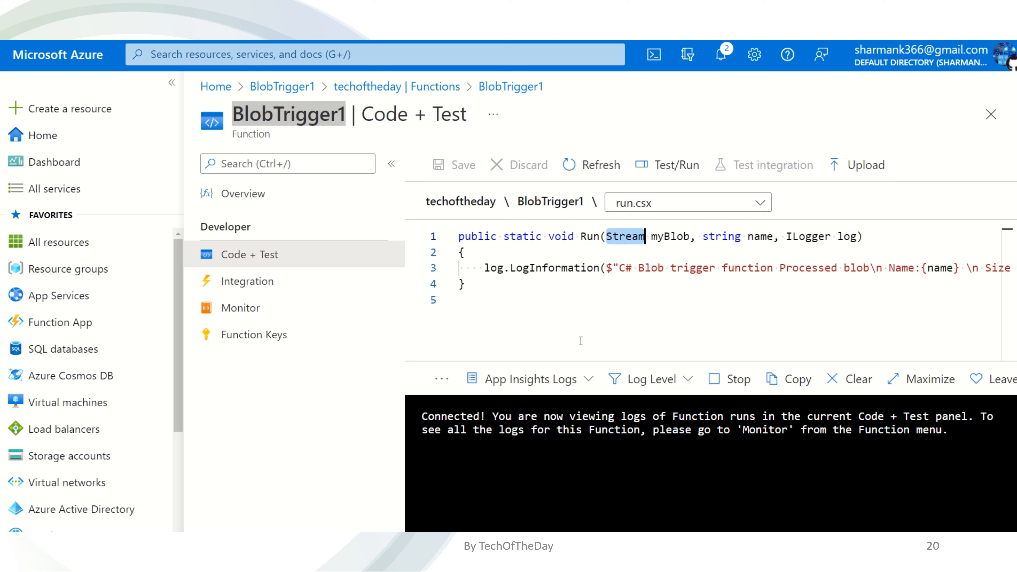
double_click(667, 237)
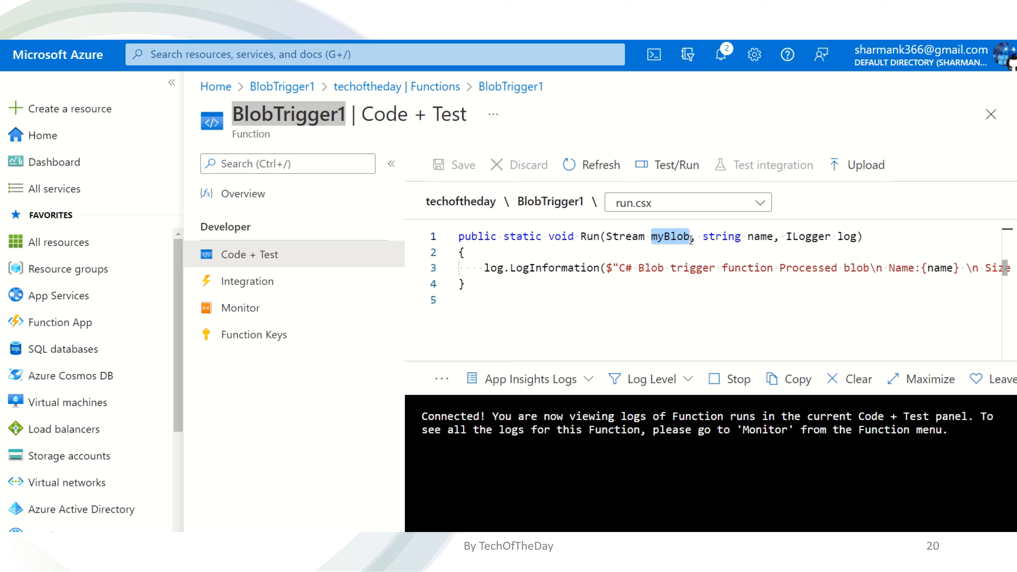
double_click(754, 237)
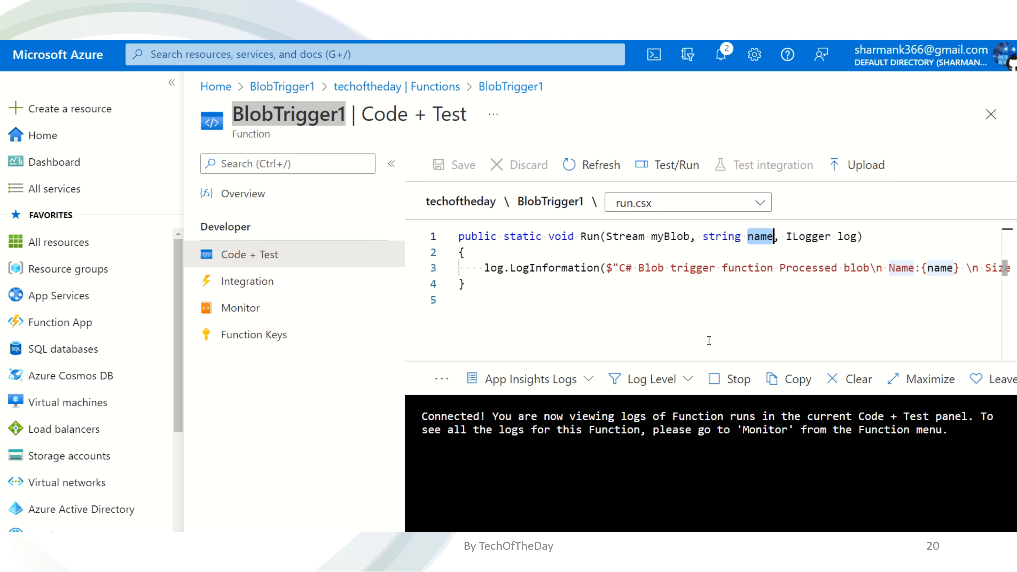
Step: Open the most recent invocation in BlobTrigger1's monitoring traces and highlight its detailed log messages
left_click(258, 306)
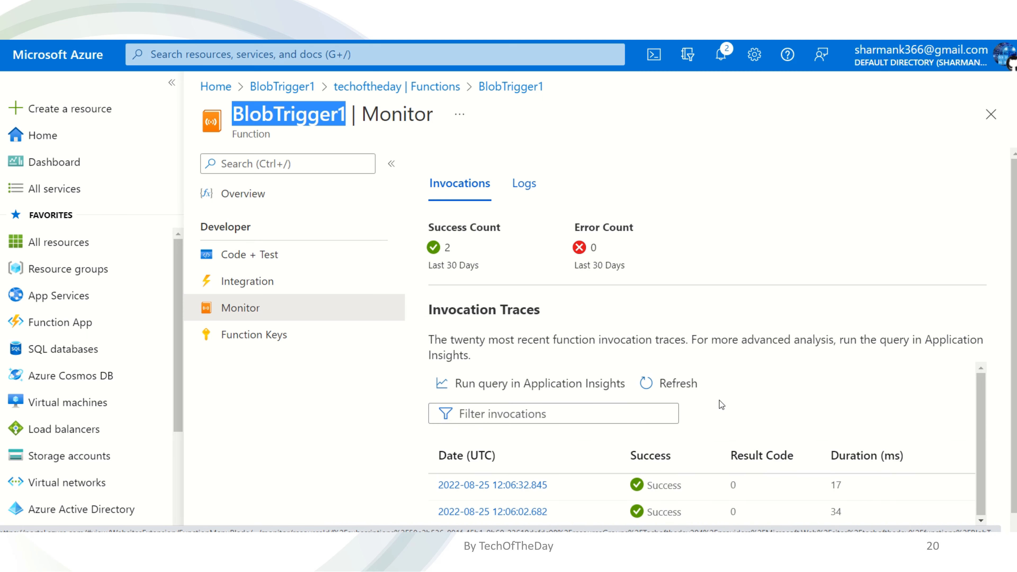
scroll(624, 433, "down", 1)
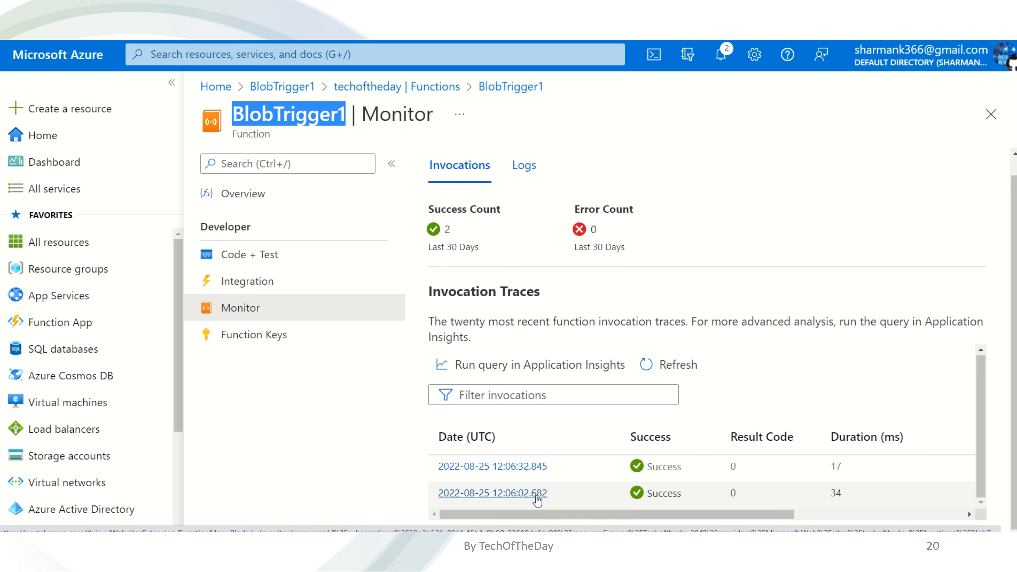
left_click(510, 467)
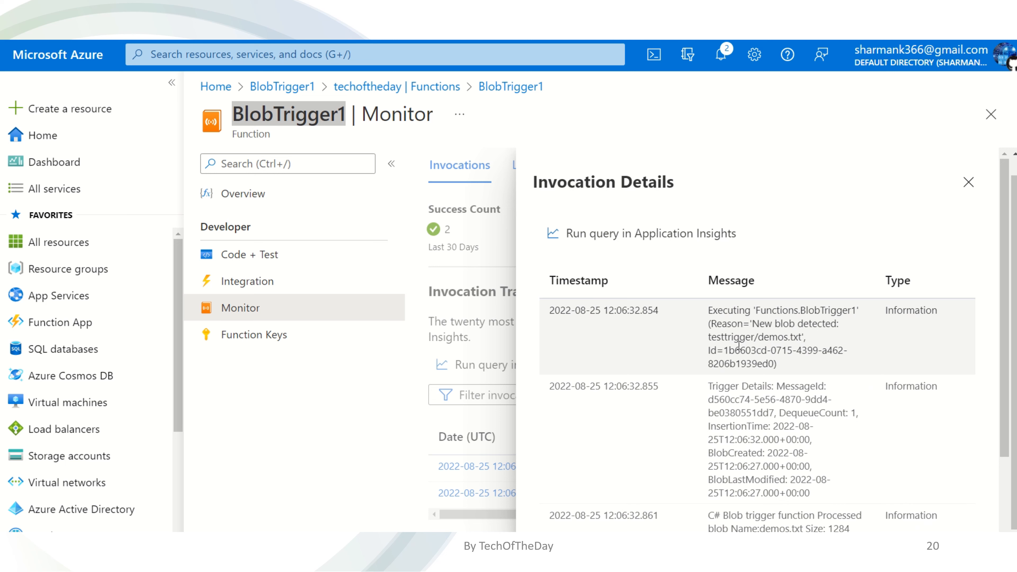
scroll(752, 340, "down", 3)
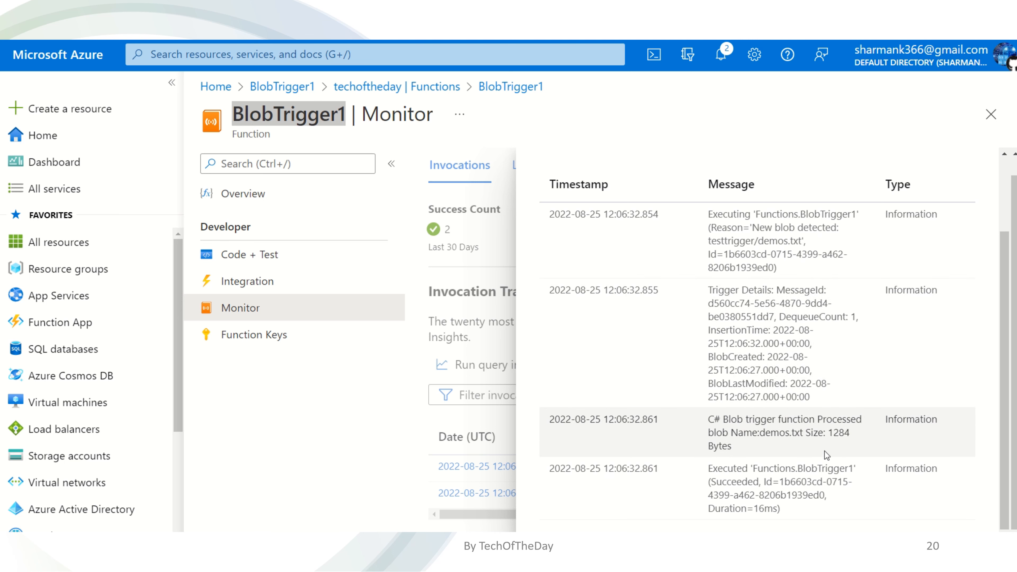
left_click_drag(799, 521, 633, 188)
left_click(765, 486)
Step: Return to techoftheday's function list and reopen BlobTrigger1's code
left_click(396, 87)
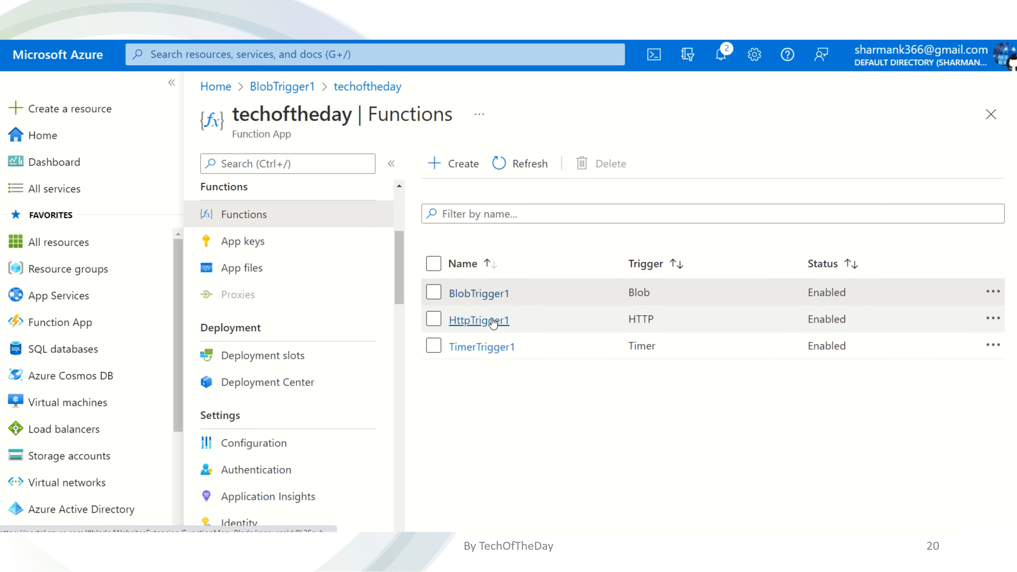
left_click(478, 293)
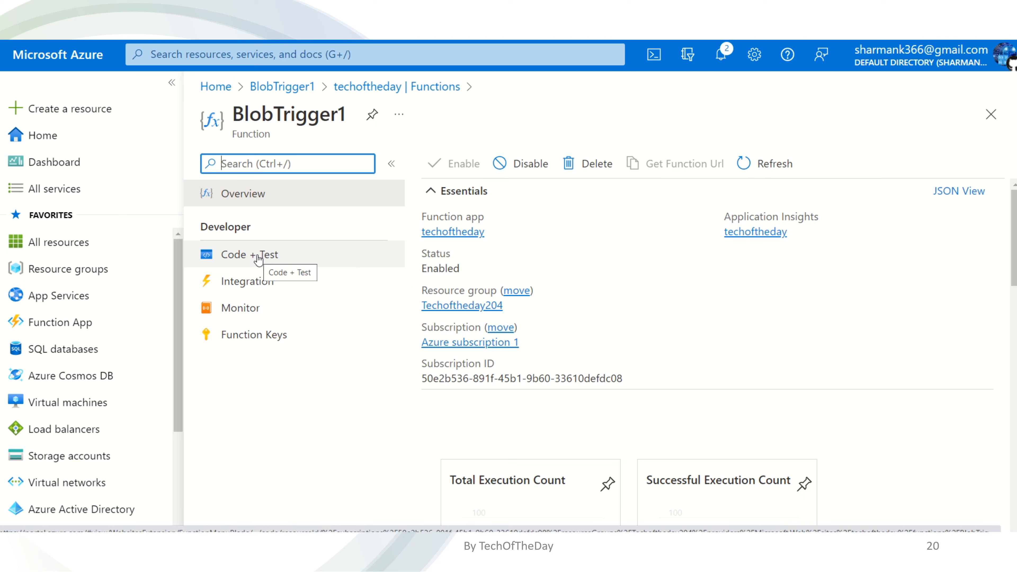
left_click(258, 259)
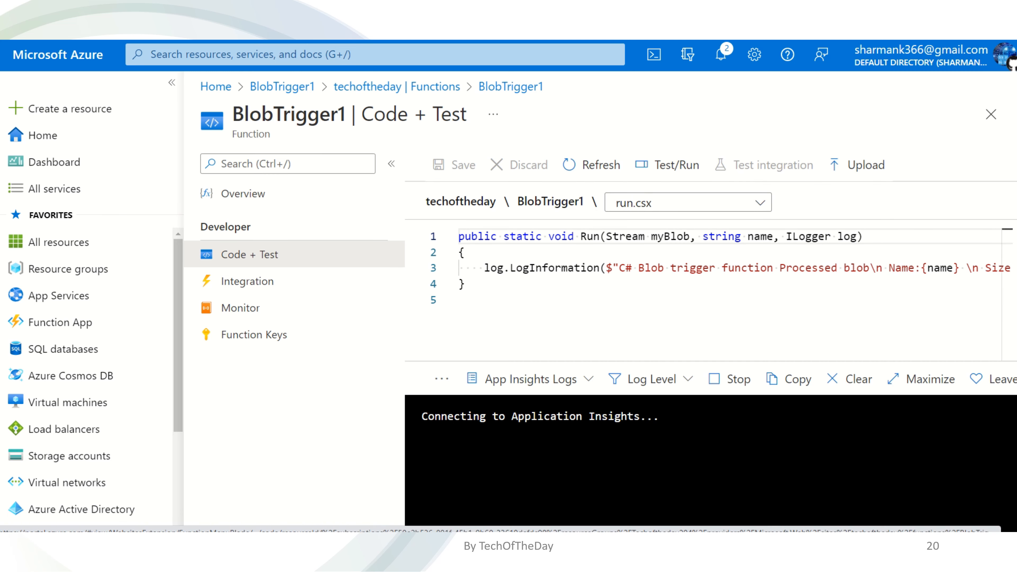
mouse_move(505, 42)
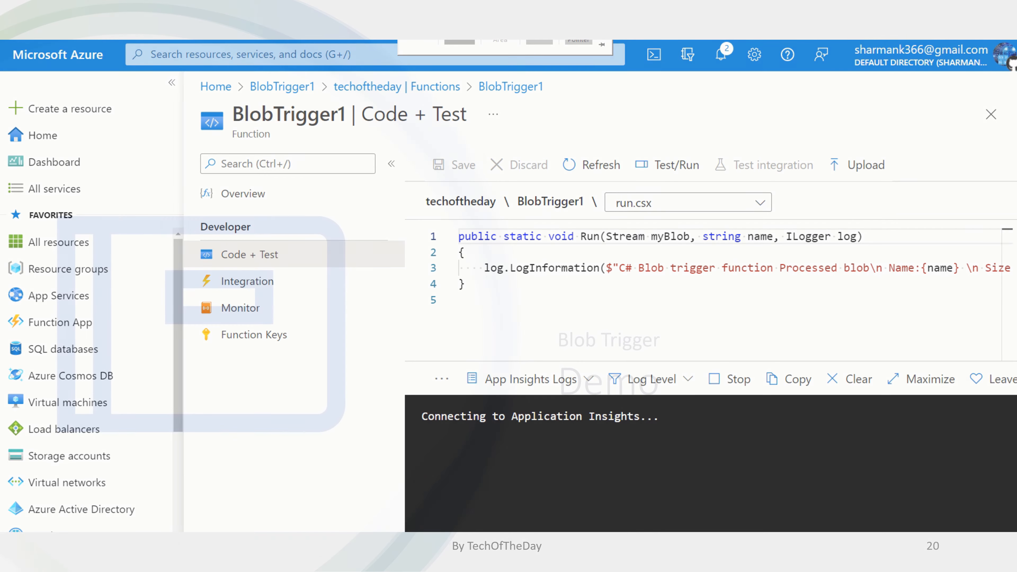